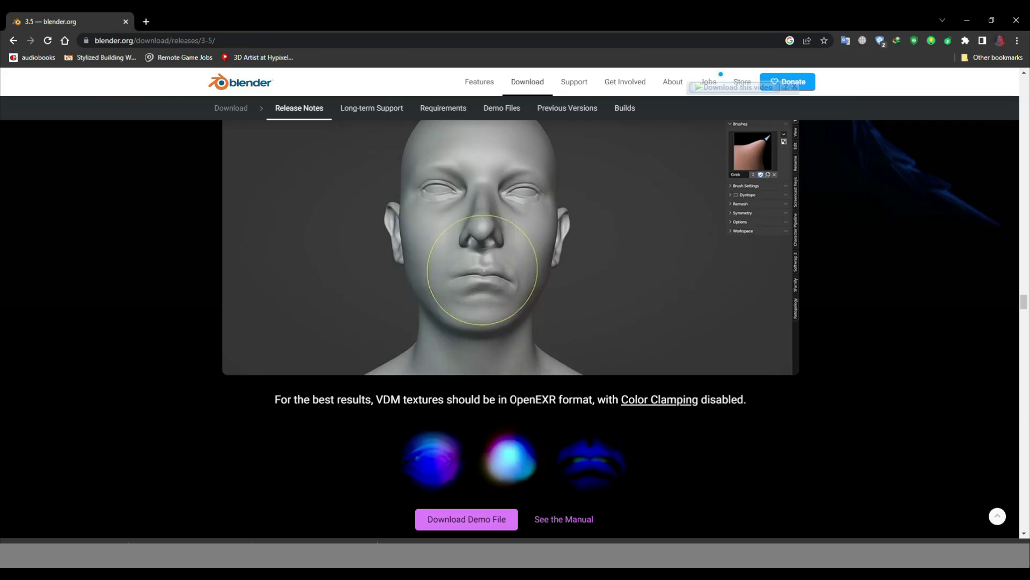
Review the Vector Displacement Maps section and its demo file download in the Blender 3.5 release notes
scroll(318, 384, up, 4)
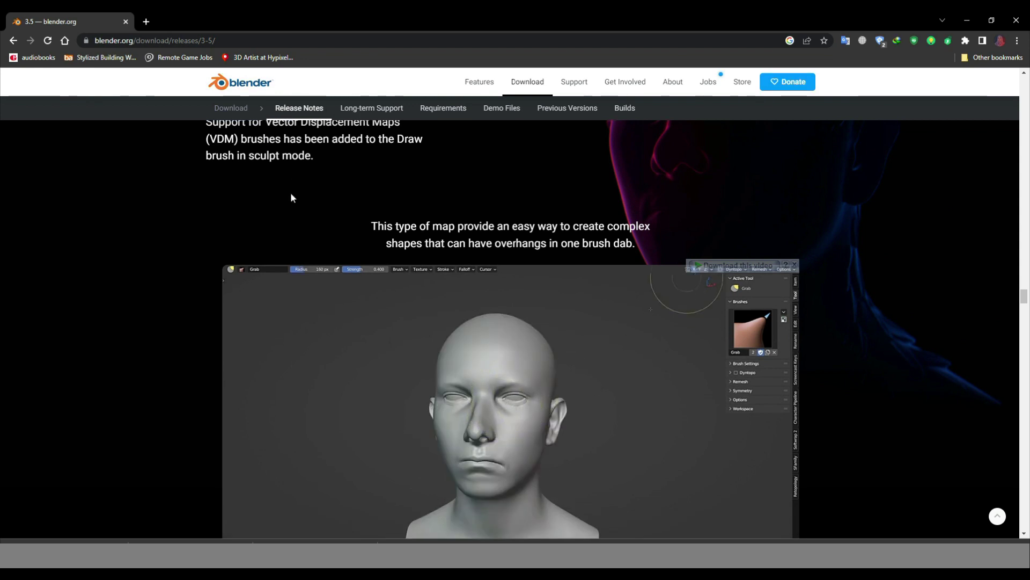
scroll(291, 194, down, 7)
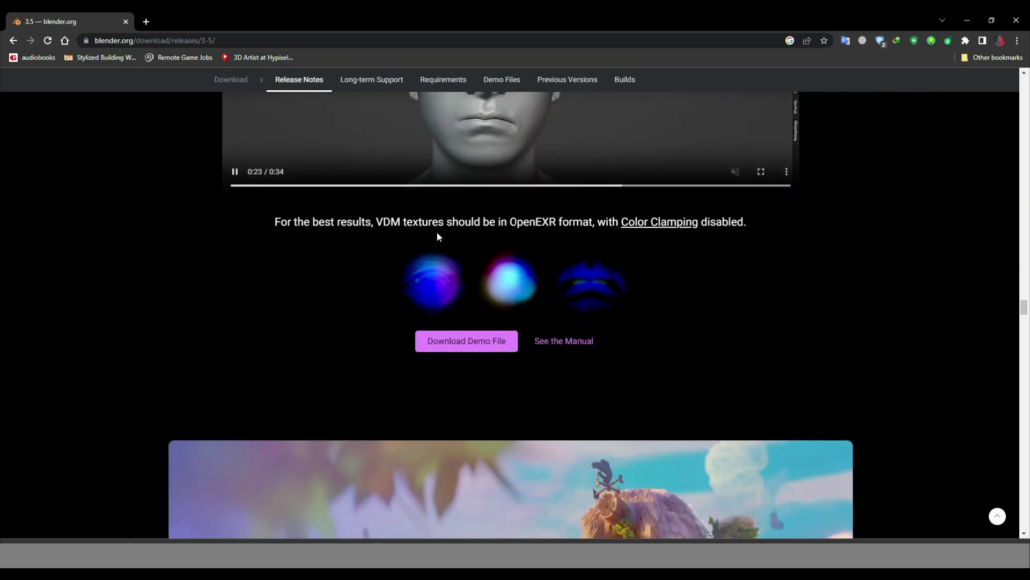
scroll(429, 241, up, 2)
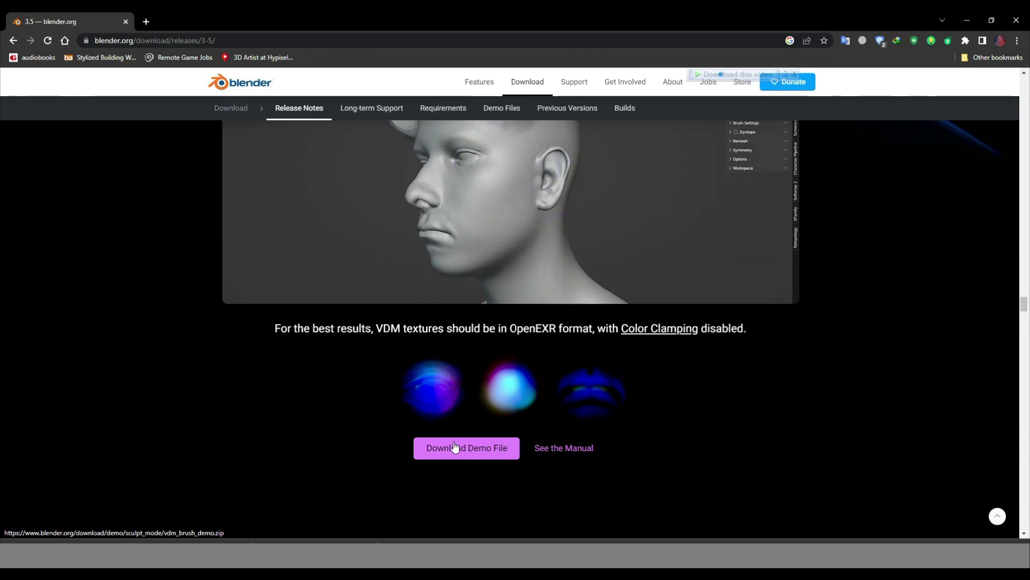
scroll(455, 447, up, 1)
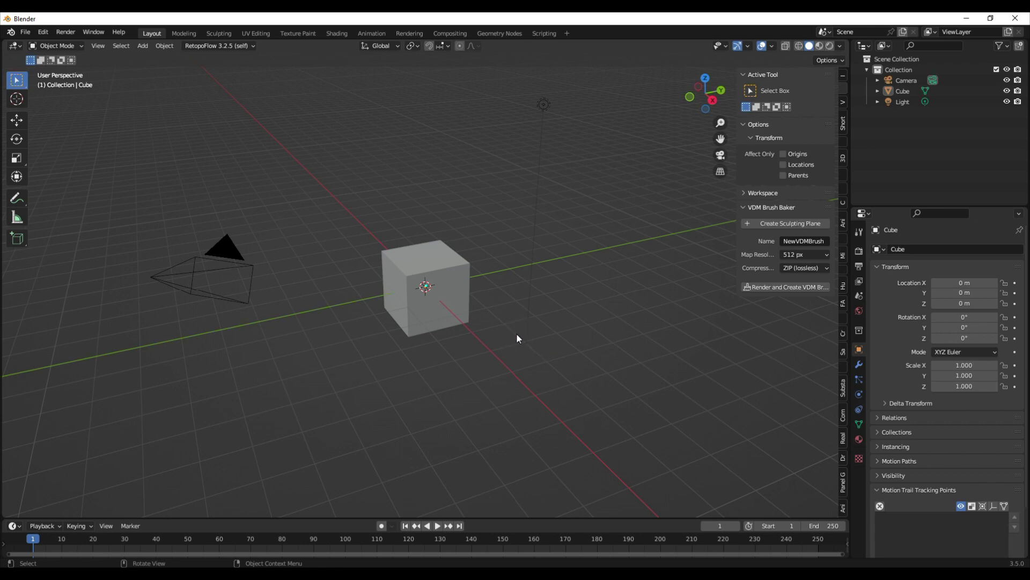
Switch to Blender and delete all default objects from the scene, leaving the collection empty
middle_drag(517, 337, 261, 199)
key(a)
key(x)
click(506, 283)
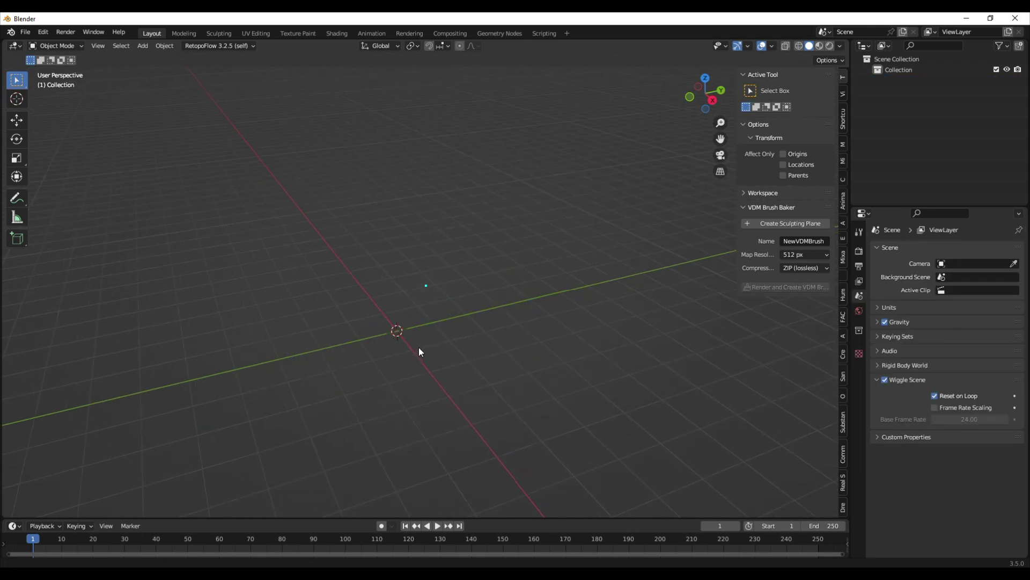
shift+middle_drag(419, 347, 459, 309)
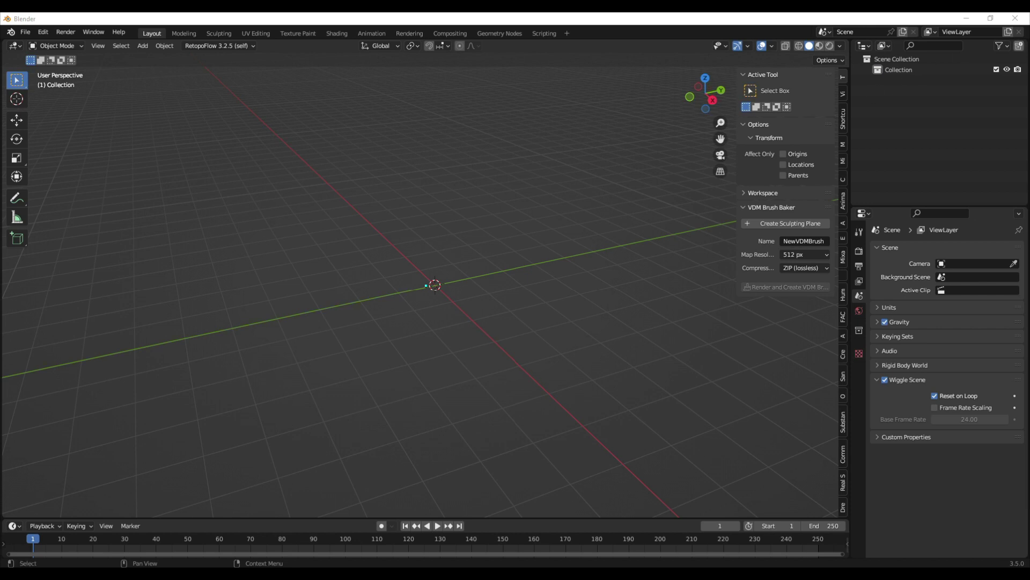
Switch to File Explorer and open the extracted vdm_brush_demo folder inside VDM_Tutorial
drag(1029, 115, 278, 120)
double_click(345, 129)
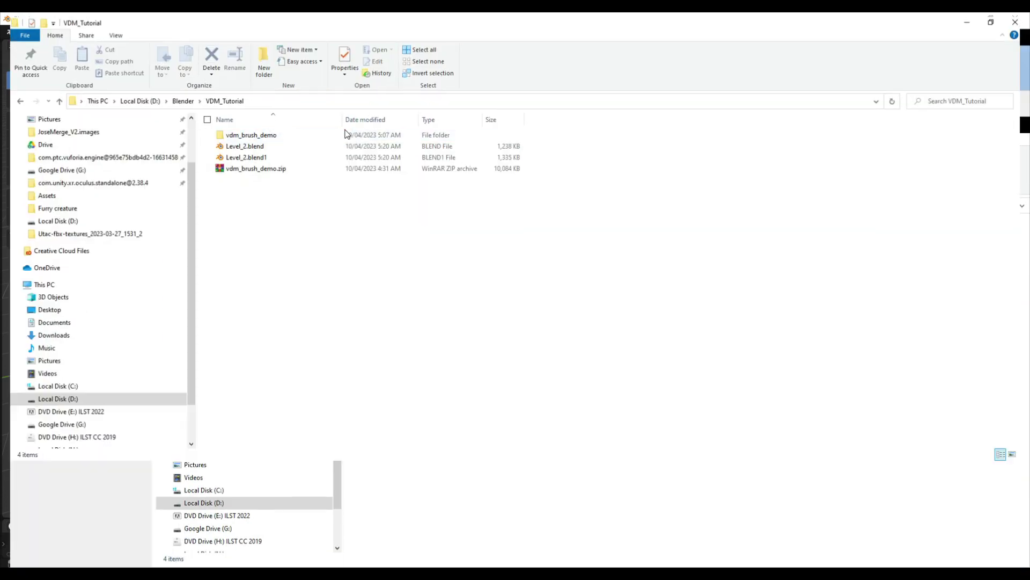
click(263, 133)
click(280, 166)
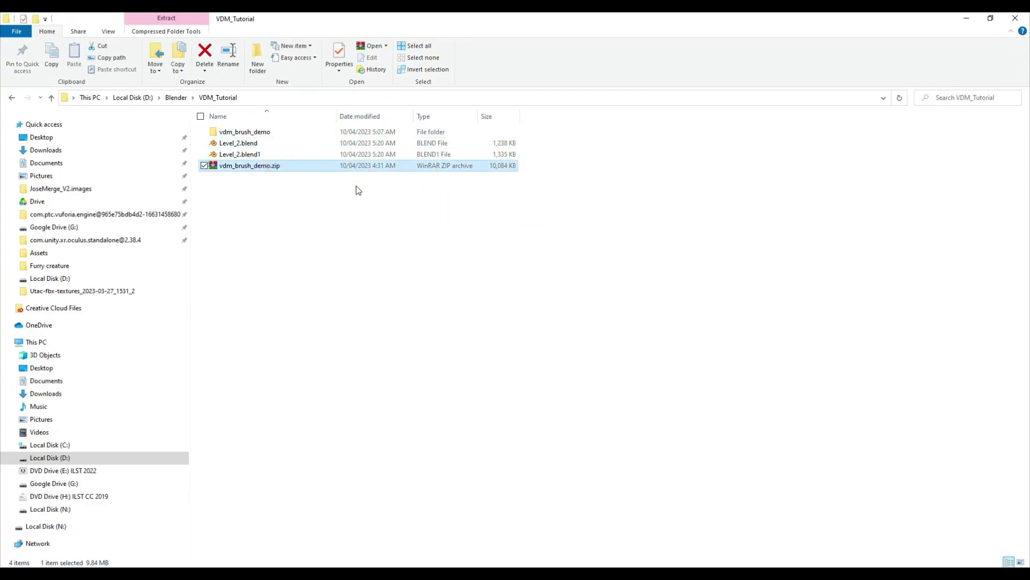
double_click(299, 133)
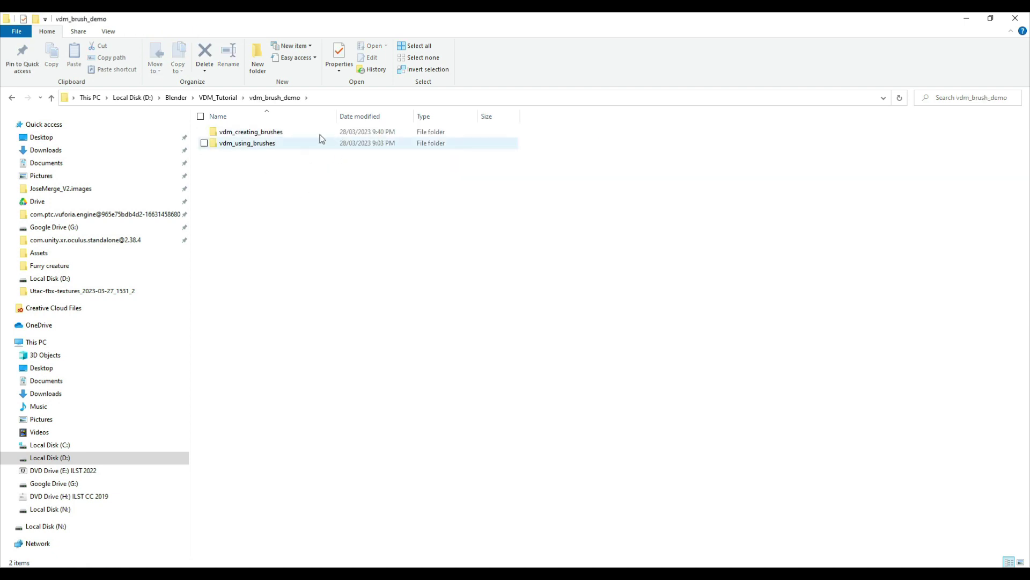
Look into the vdm_using_brushes folder, then locate add-on_VDMBrushBaker.zip in the vdm_creating_brushes folder
click(262, 133)
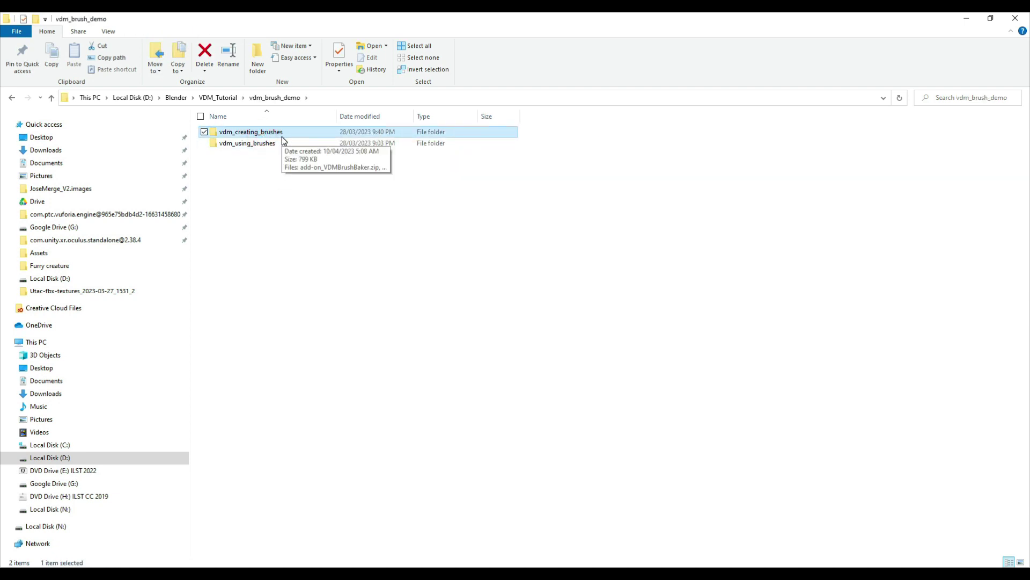
double_click(279, 143)
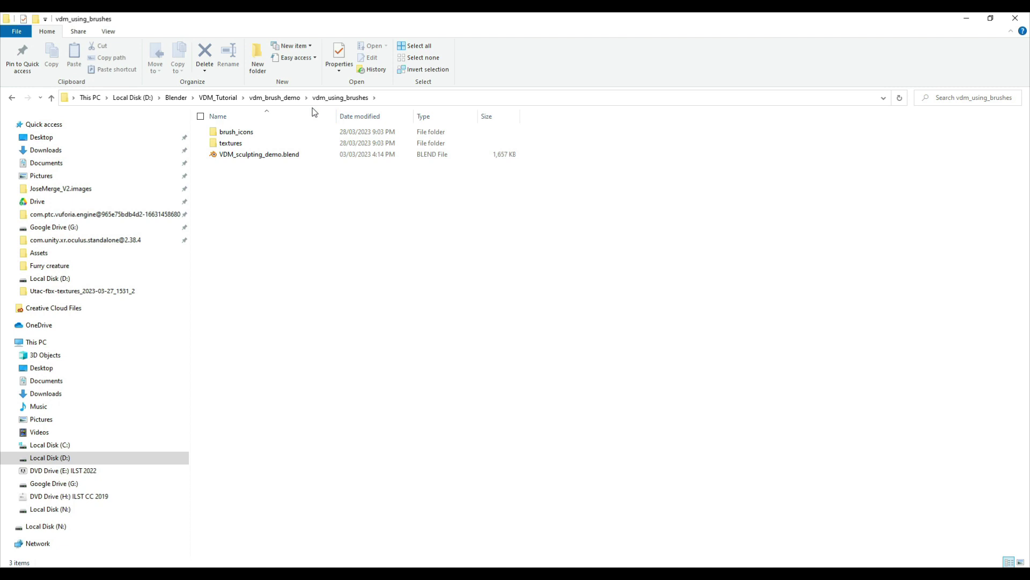
click(277, 98)
double_click(270, 134)
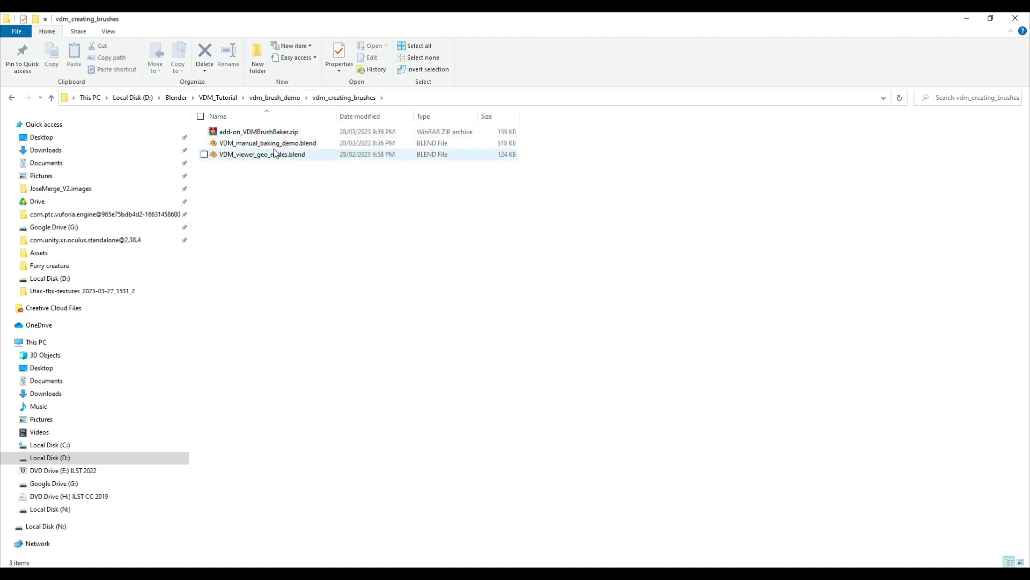
click(275, 134)
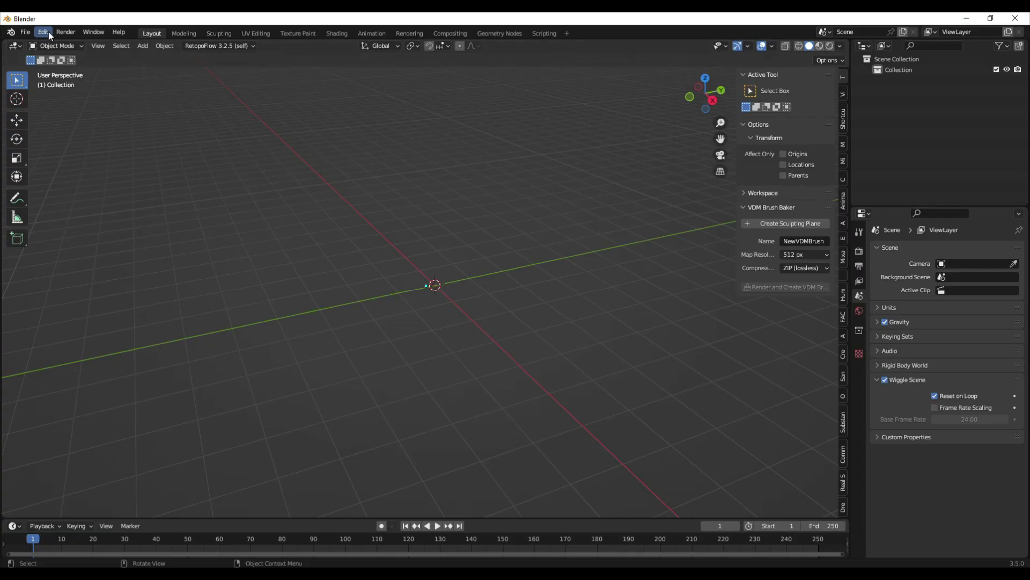
Switch back to Blender and open the add-on preferences
click(43, 32)
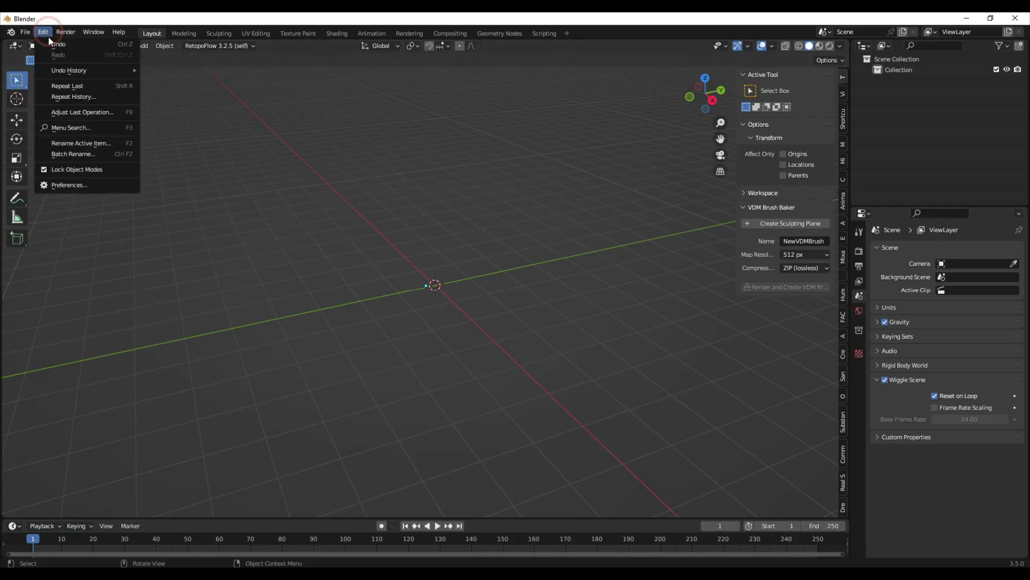
click(83, 183)
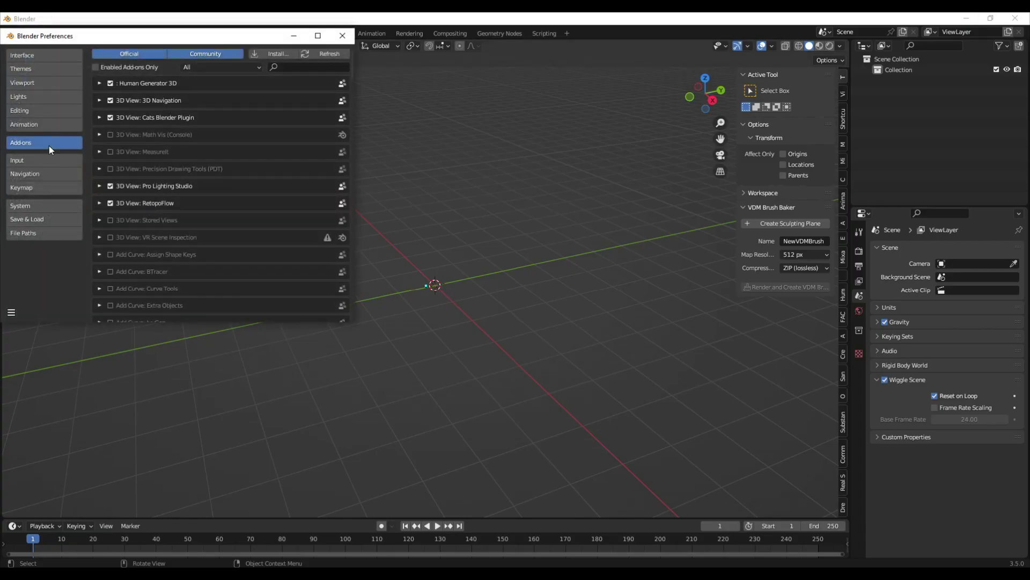
click(278, 54)
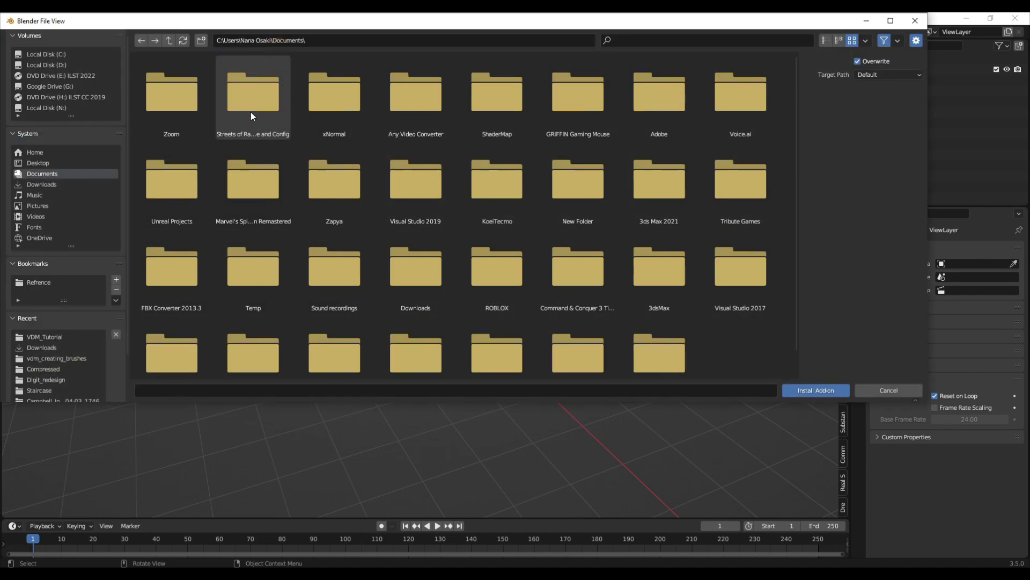
click(70, 346)
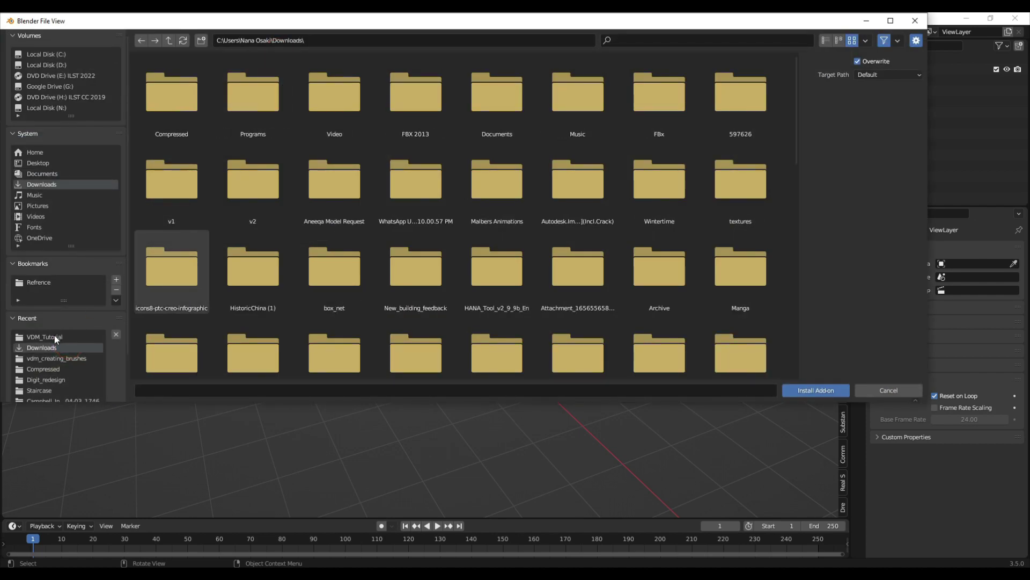
click(54, 336)
click(259, 112)
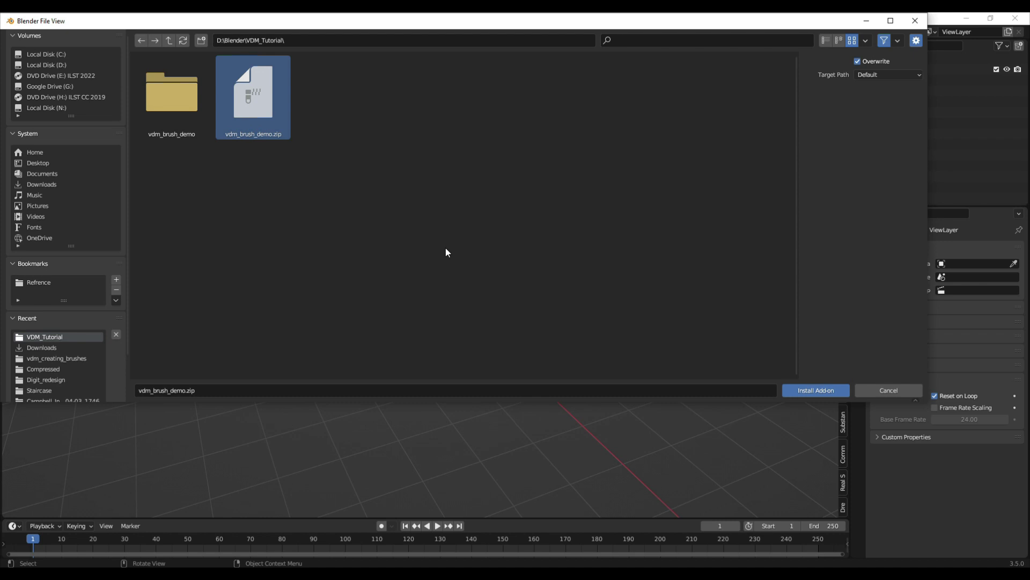
click(893, 390)
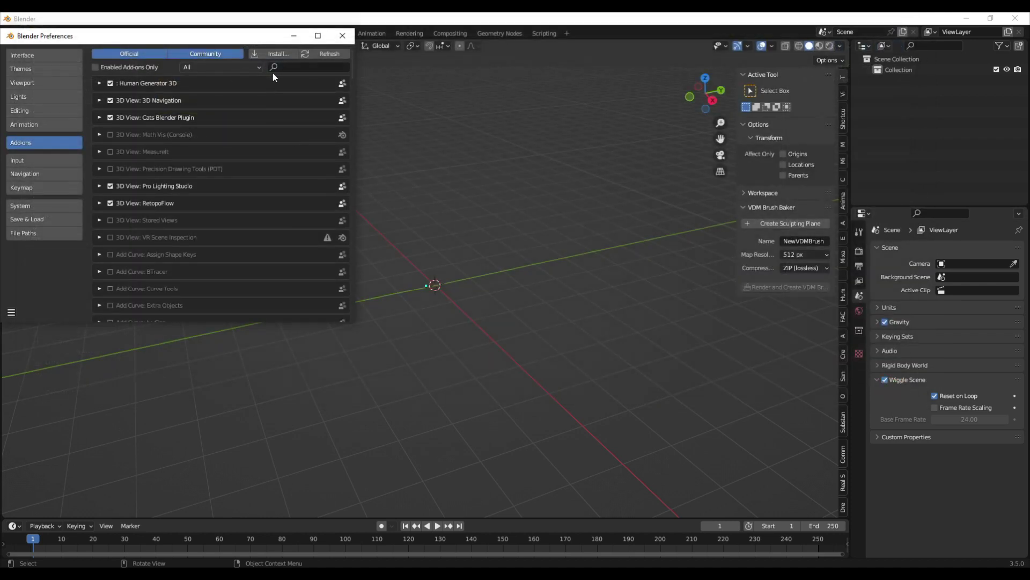
Search the add-ons for "vdm", make sure Baking: VDM Brush Baker is enabled, and close the preferences
click(290, 69)
text(vdm)
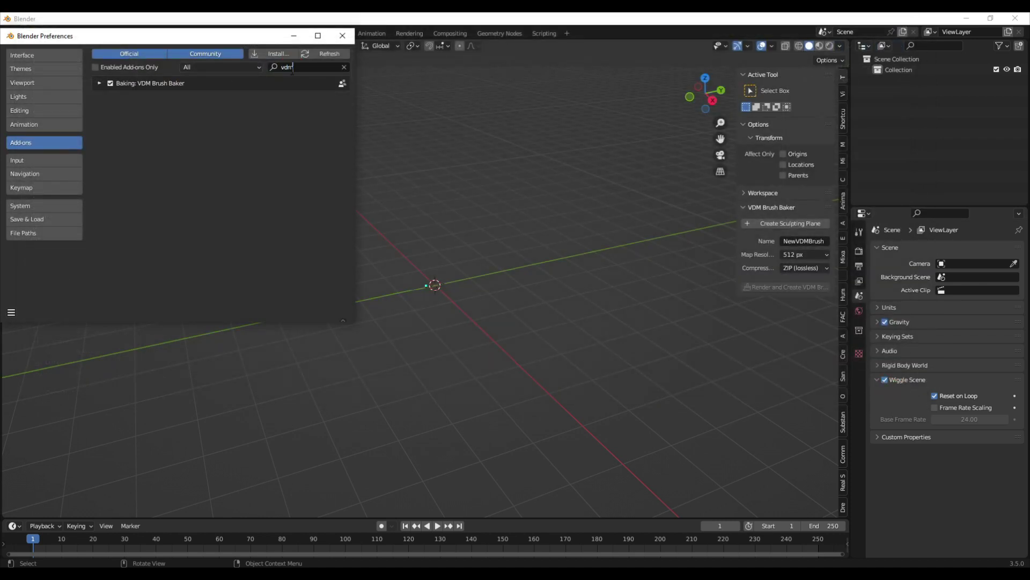
click(232, 144)
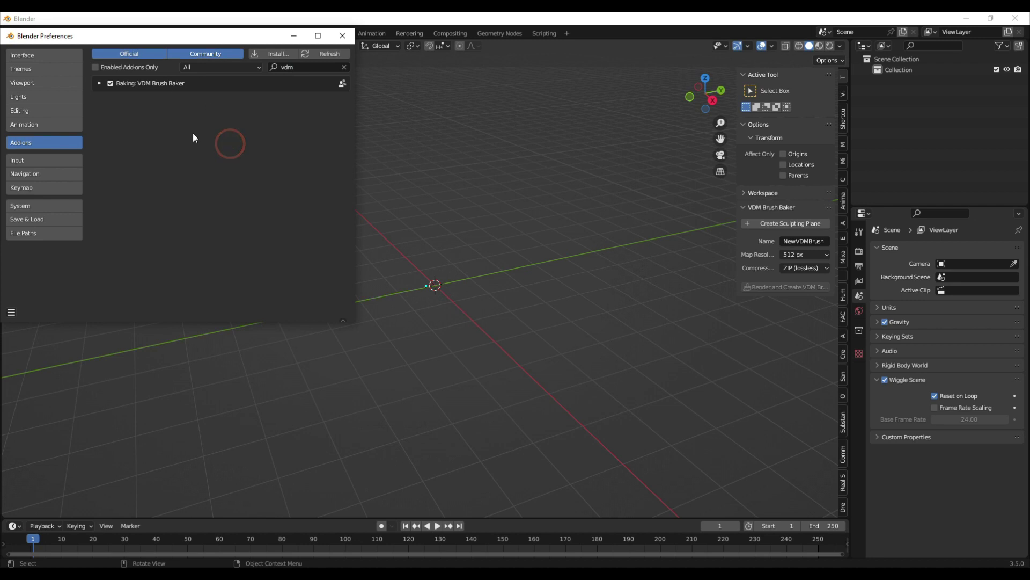
click(99, 83)
click(110, 84)
click(109, 85)
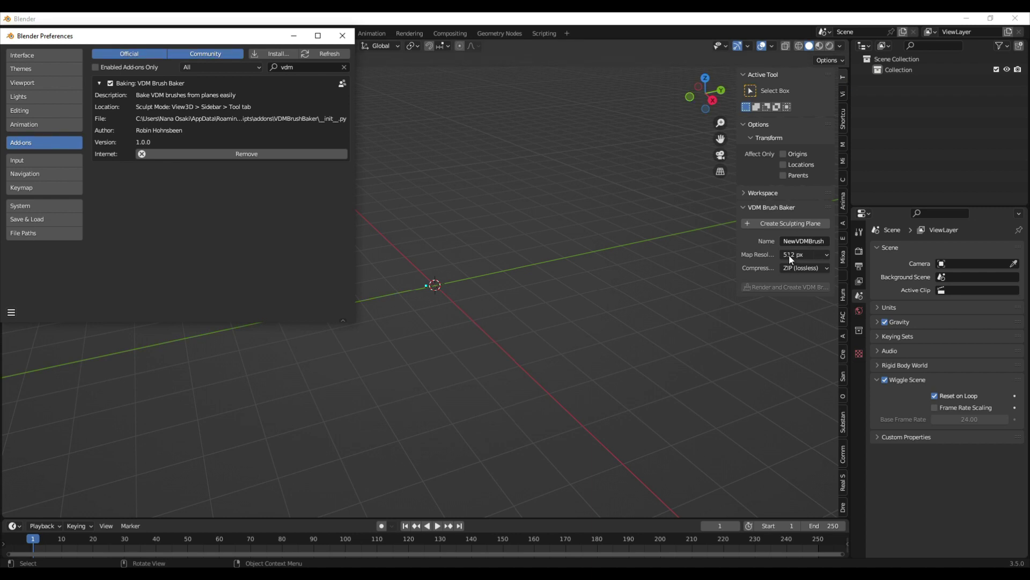
click(351, 39)
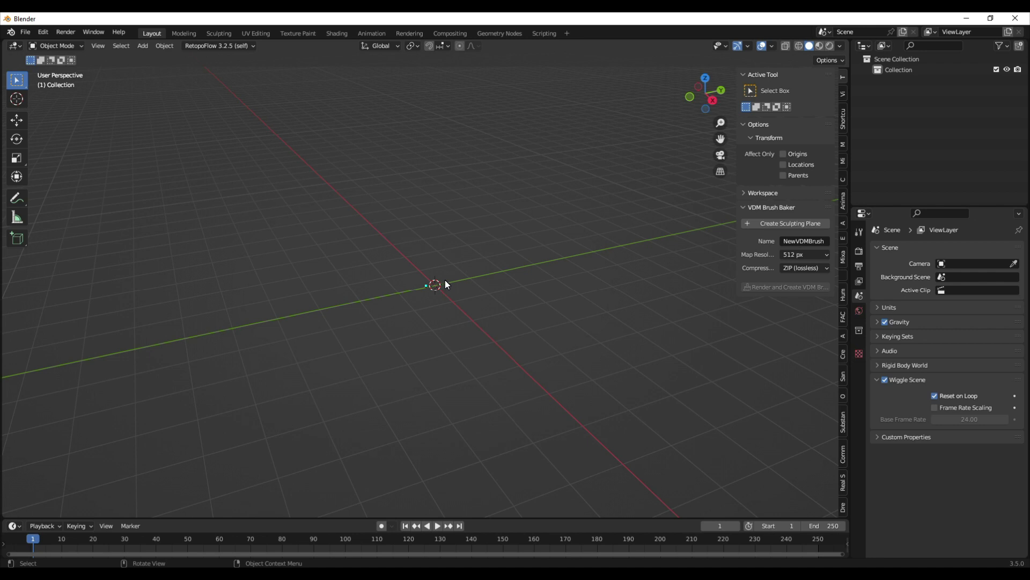
Set the map resolution of the VDM Brush Baker to 1024 px
scroll(445, 285, up, 2)
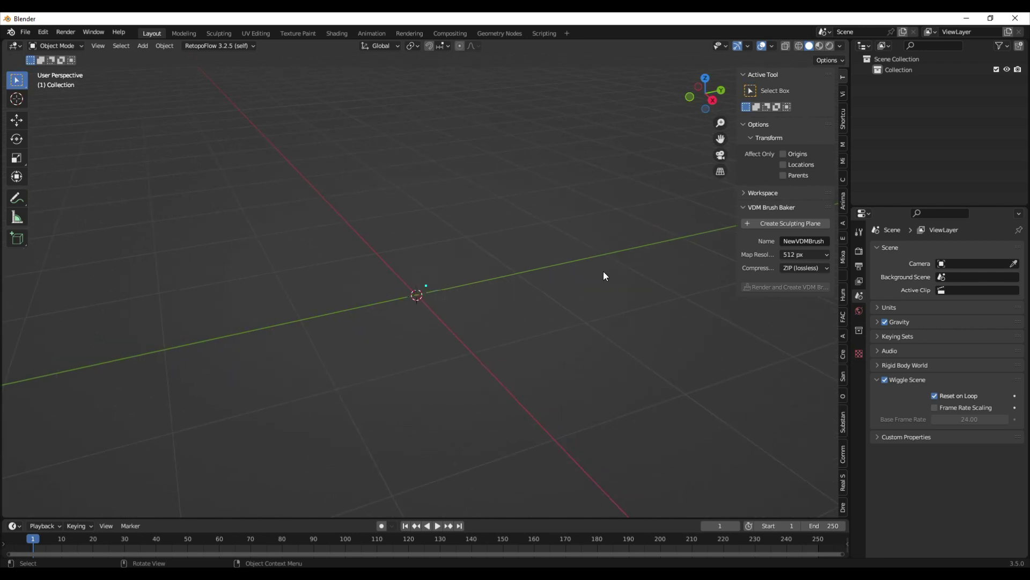
click(804, 241)
click(766, 246)
click(794, 253)
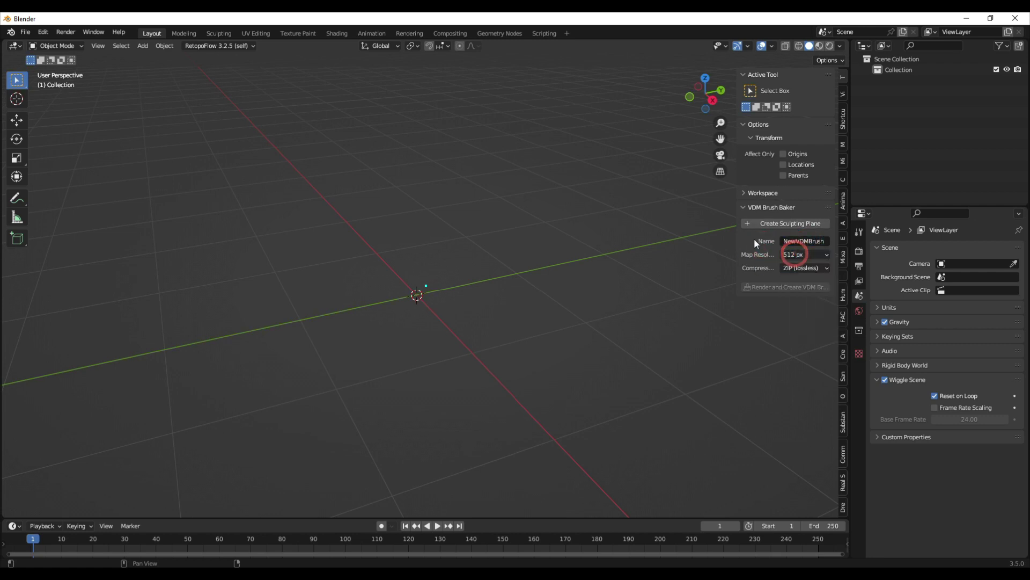
click(794, 256)
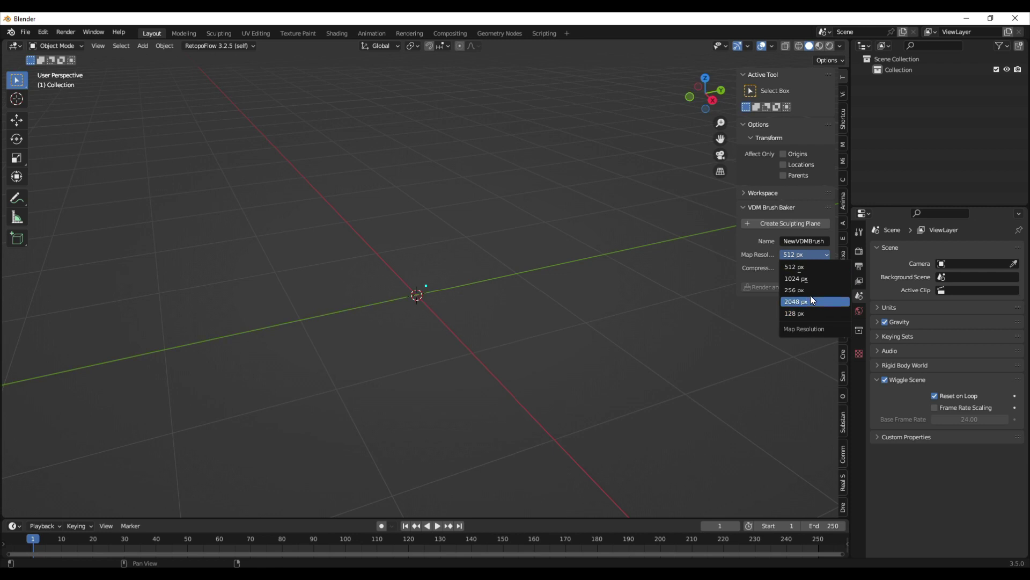
click(803, 278)
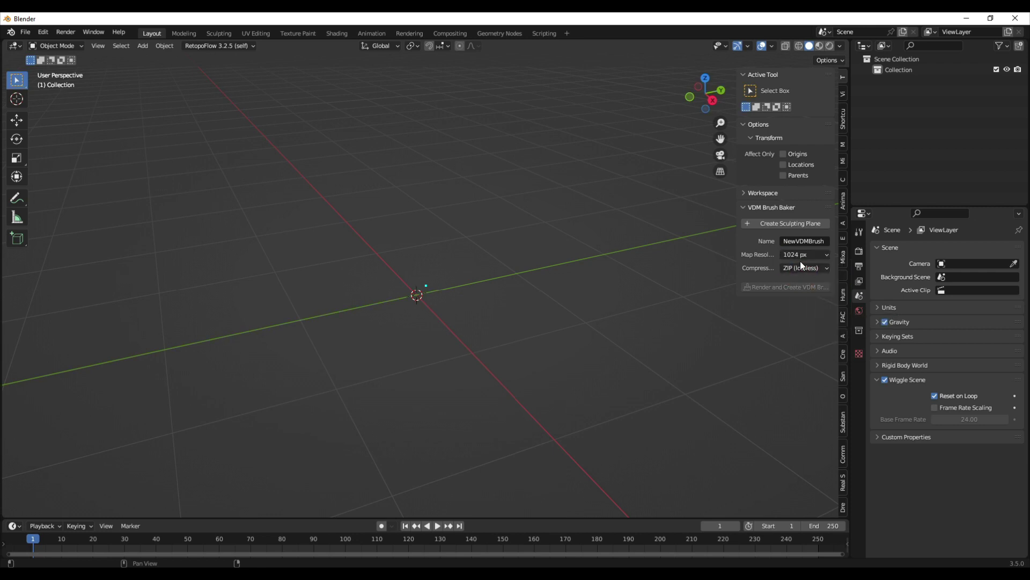
click(824, 255)
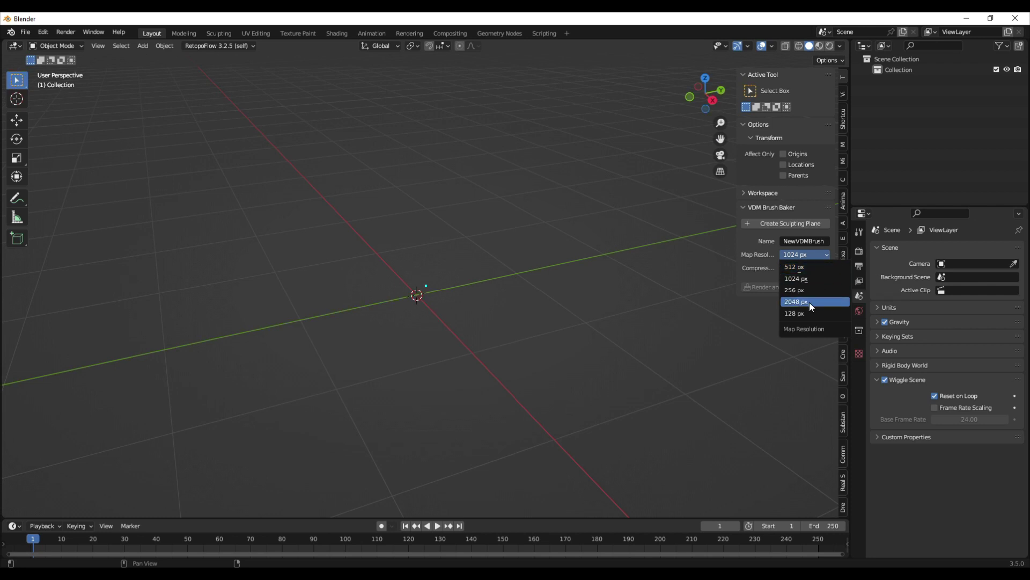
click(778, 253)
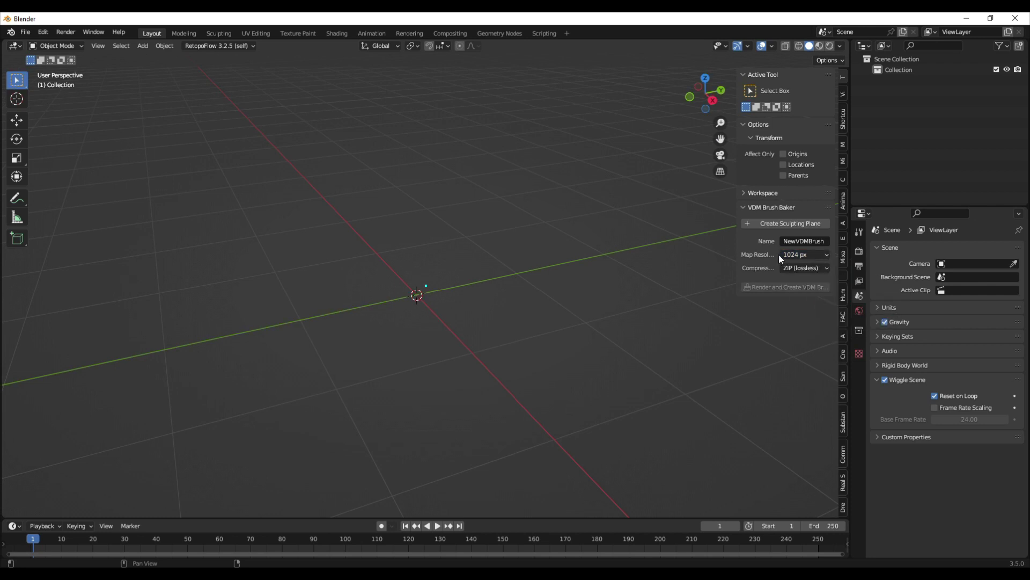
Create a sculpting plane with the VDM Brush Baker
click(793, 227)
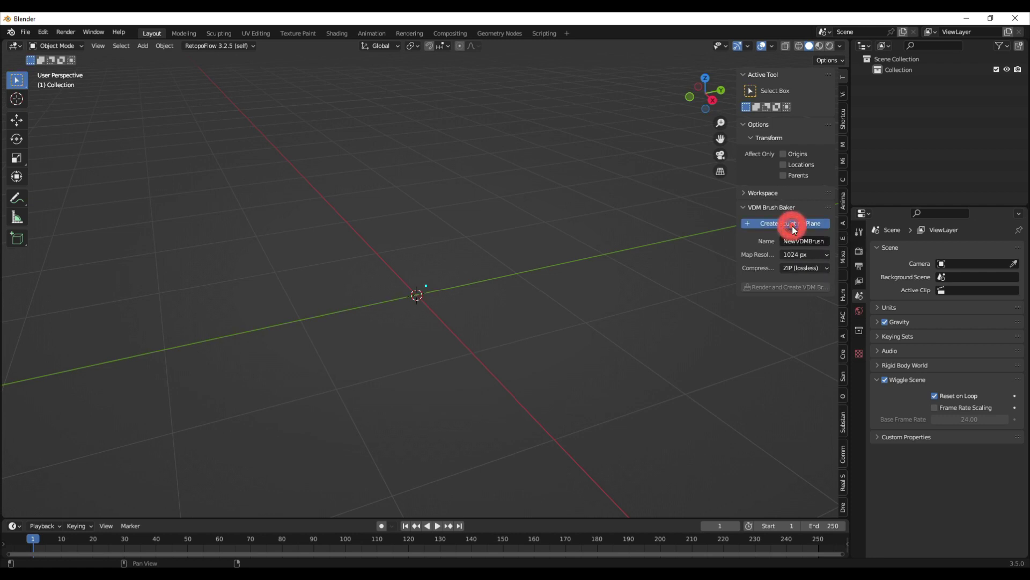
middle_drag(394, 285, 467, 310)
scroll(465, 308, up, 4)
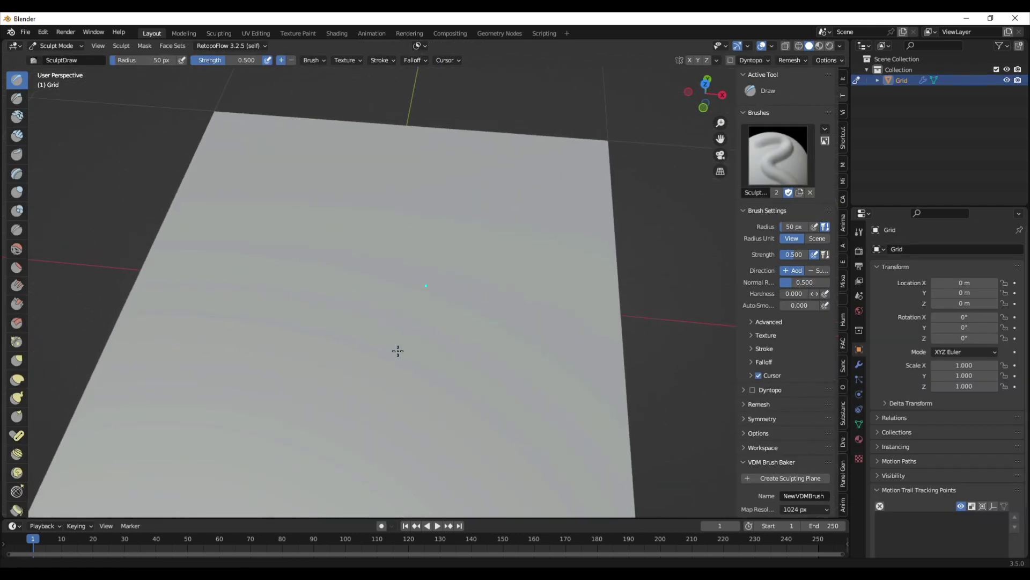
scroll(398, 351, down, 2)
Pull a curved horn up from the middle of the plane with the Snake Hook brush at 175 px radius, and return to Object Mode
key(k)
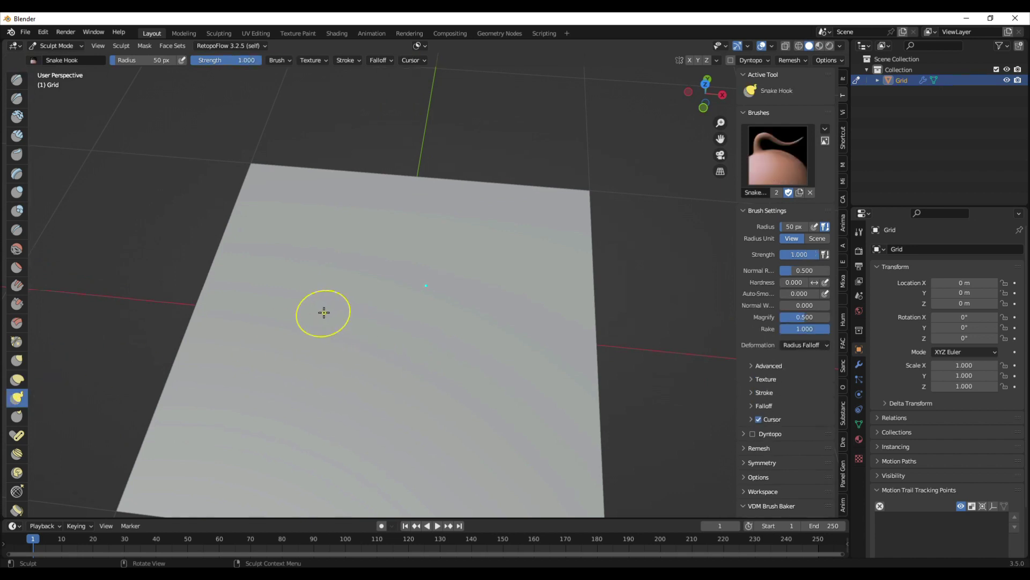
key(f)
click(390, 330)
middle_drag(390, 331, 388, 304)
mouse_move(385, 338)
mouse_down()
mouse_move(394, 265)
mouse_move(491, 176)
mouse_move(536, 82)
mouse_move(404, 65)
mouse_up()
scroll(450, 114, down, 3)
shift+middle_drag(457, 120, 420, 166)
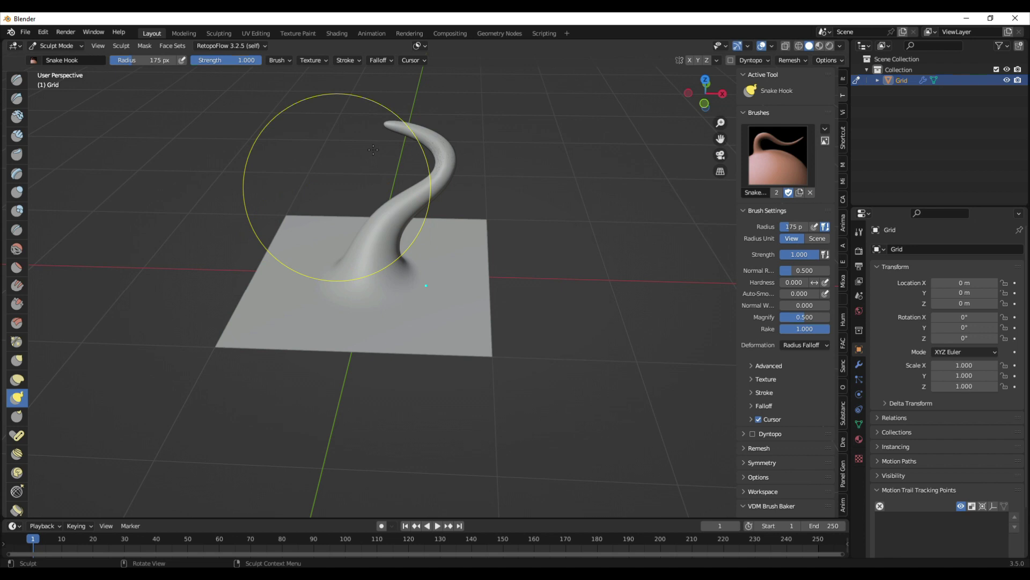
mouse_move(431, 230)
middle_down()
mouse_move(461, 237)
mouse_move(436, 223)
middle_up()
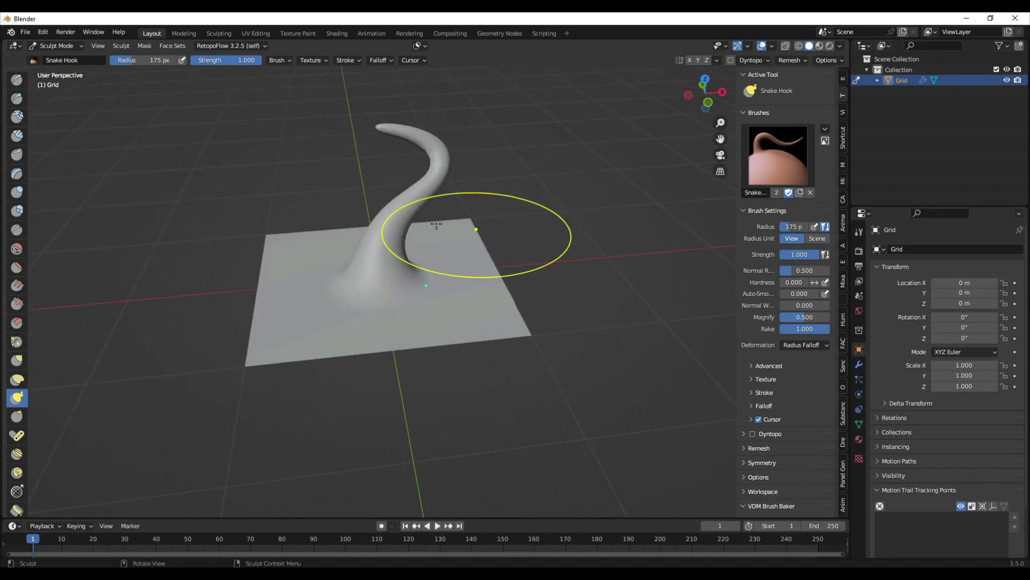
key(ctrl+Tab)
click(325, 203)
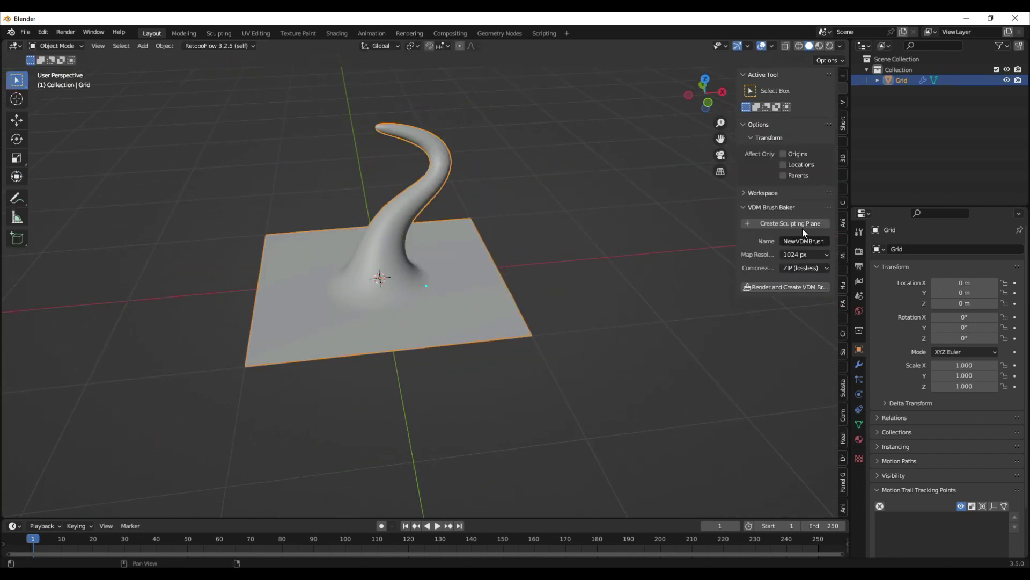
Render and create the VDM brush NewVDMBrush from the sculpted horn, and hide the sculpting plane in Object Mode
click(788, 289)
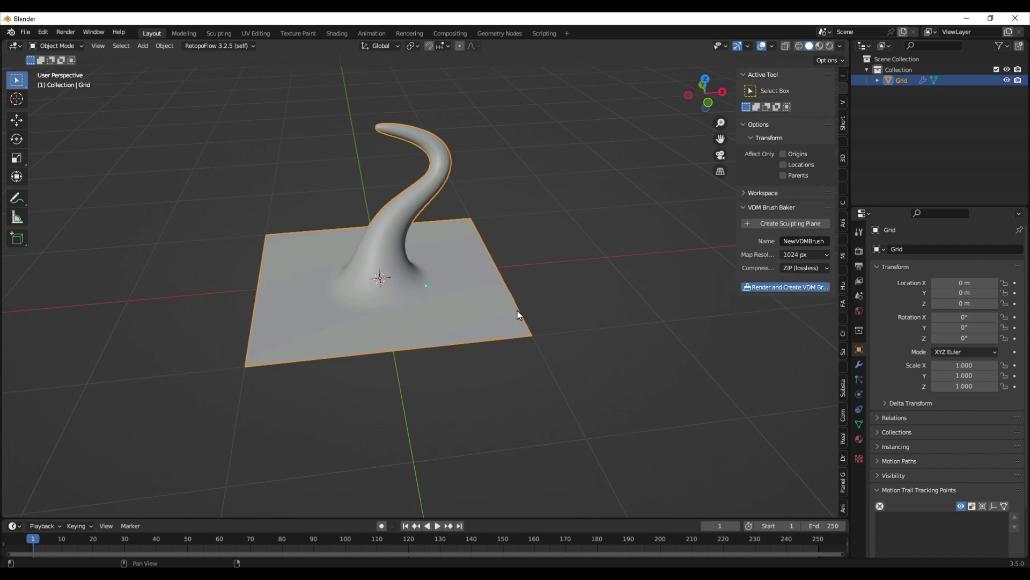
key(ctrl+Tab)
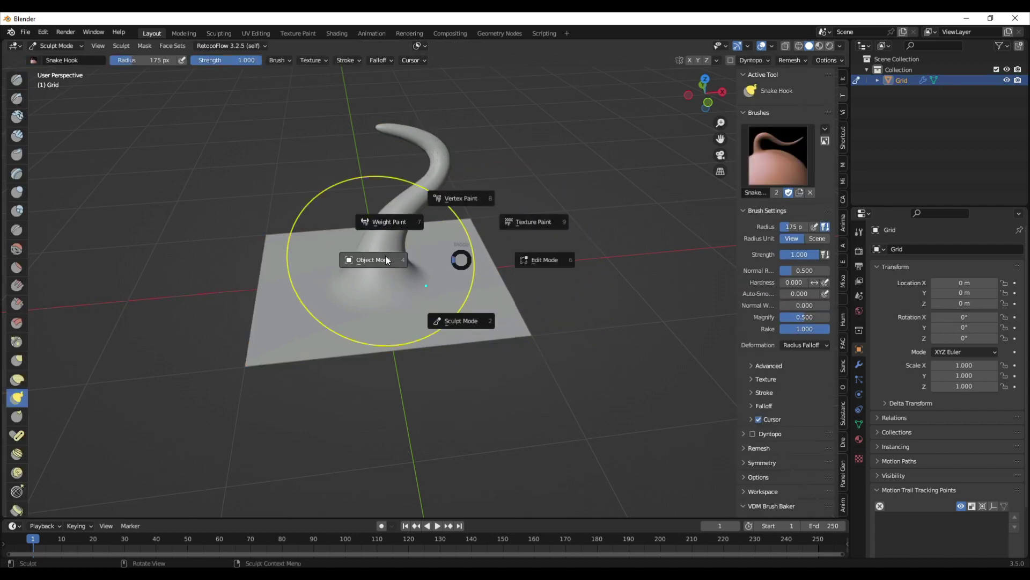
click(386, 256)
scroll(388, 253, down, 3)
shift+middle_drag(402, 232, 413, 266)
key(h)
Add a cube at the 3D cursor and round it into a sphere by applying a Subdivision modifier
key(shift+a)
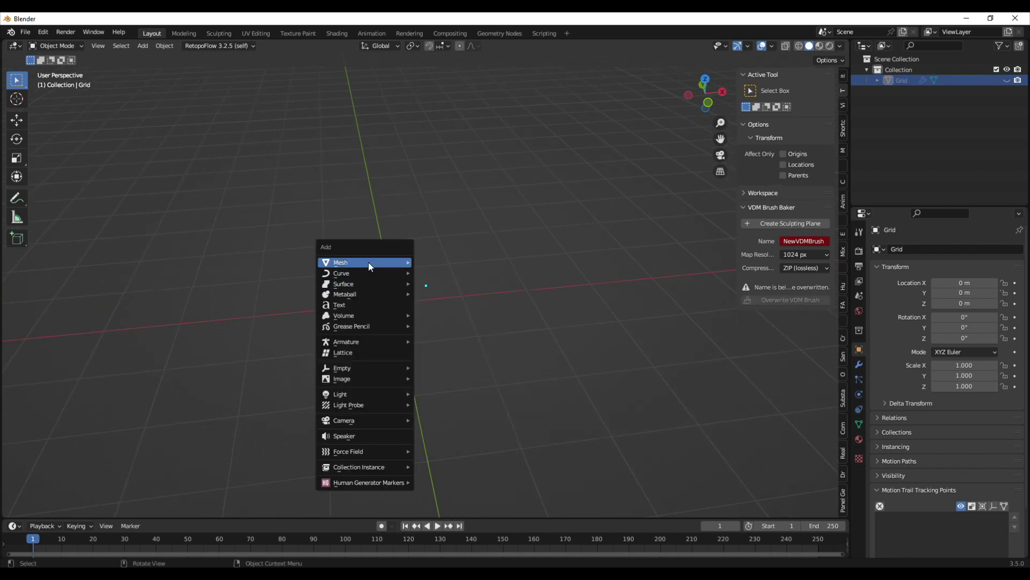
click(368, 262)
click(453, 272)
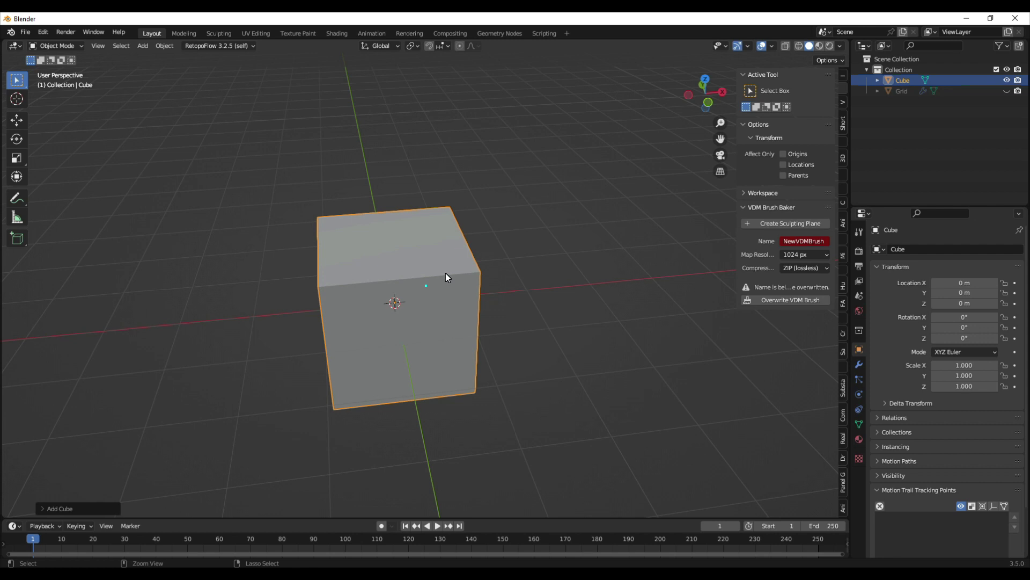
key(ctrl+2)
click(858, 364)
click(995, 290)
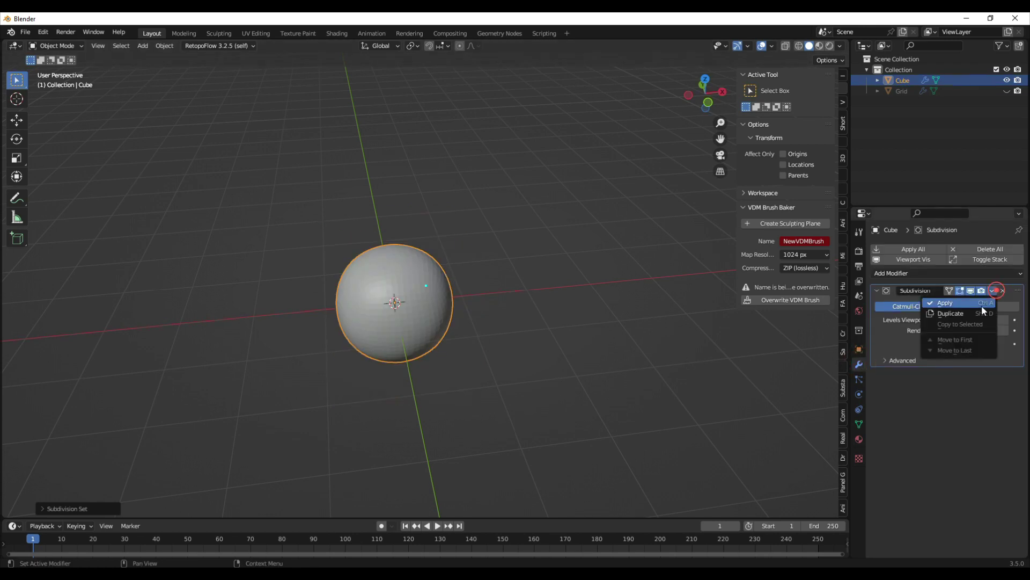
click(984, 304)
Put the sphere in Sculpt Mode and select NewVDMBrush as the brush of the Draw tool
scroll(455, 288, up, 4)
key(ctrl+Tab)
click(404, 361)
scroll(387, 241, down, 2)
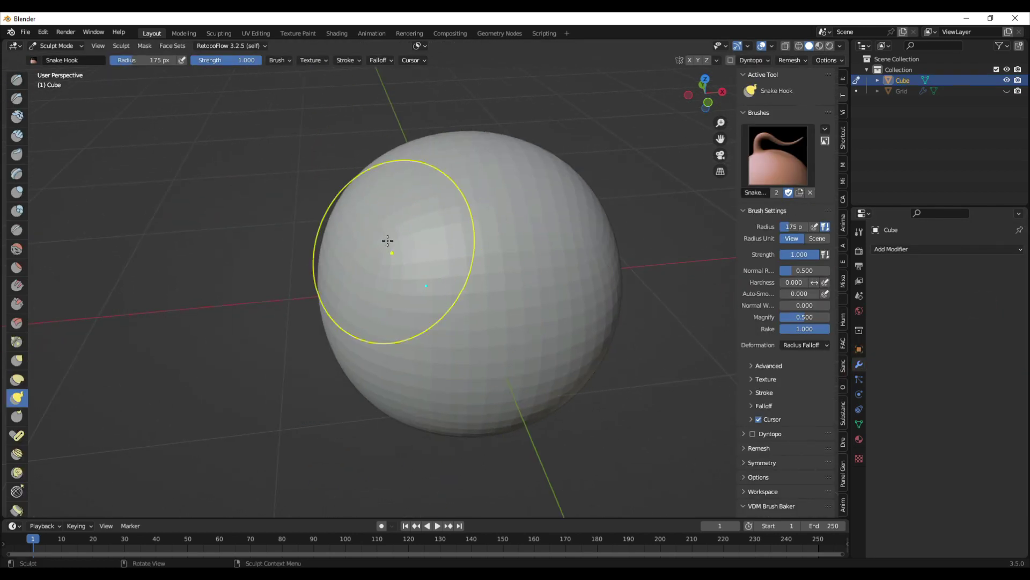
click(17, 80)
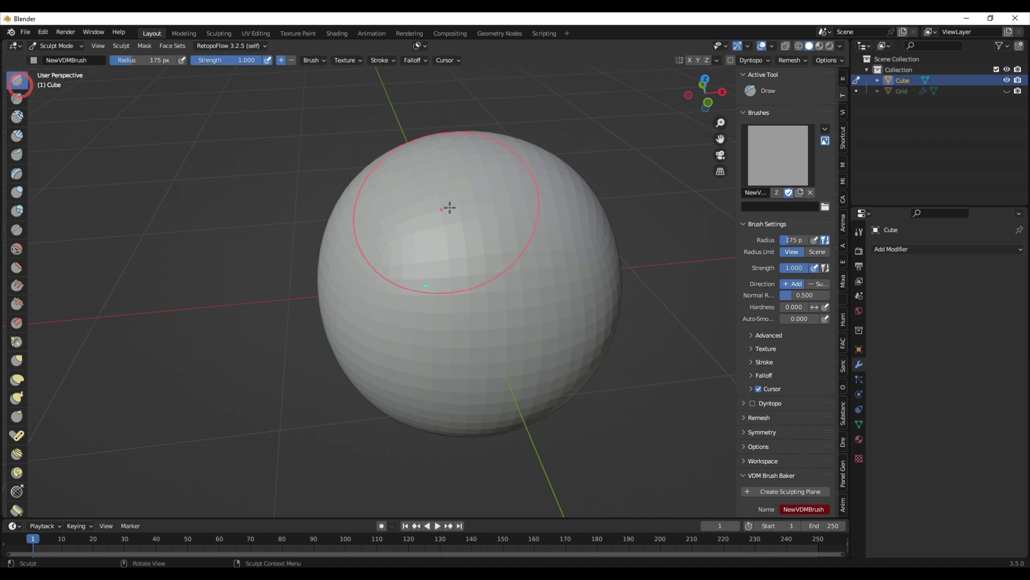
click(747, 187)
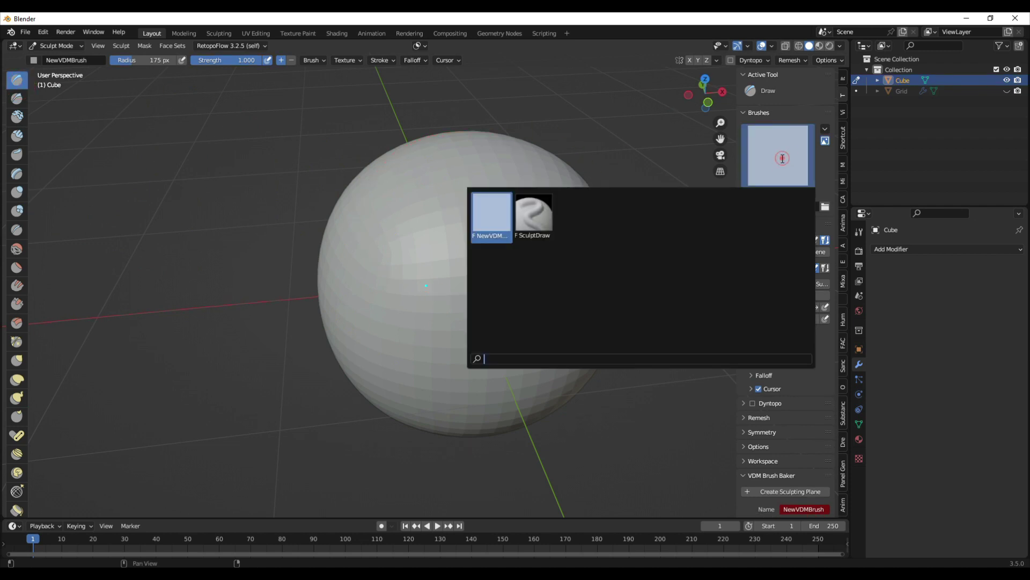
click(493, 220)
Try a NewVDMBrush stroke on the sphere and undo it
mouse_move(444, 225)
mouse_down()
mouse_move(525, 250)
mouse_move(458, 241)
mouse_move(524, 260)
mouse_up()
key(ctrl+z)
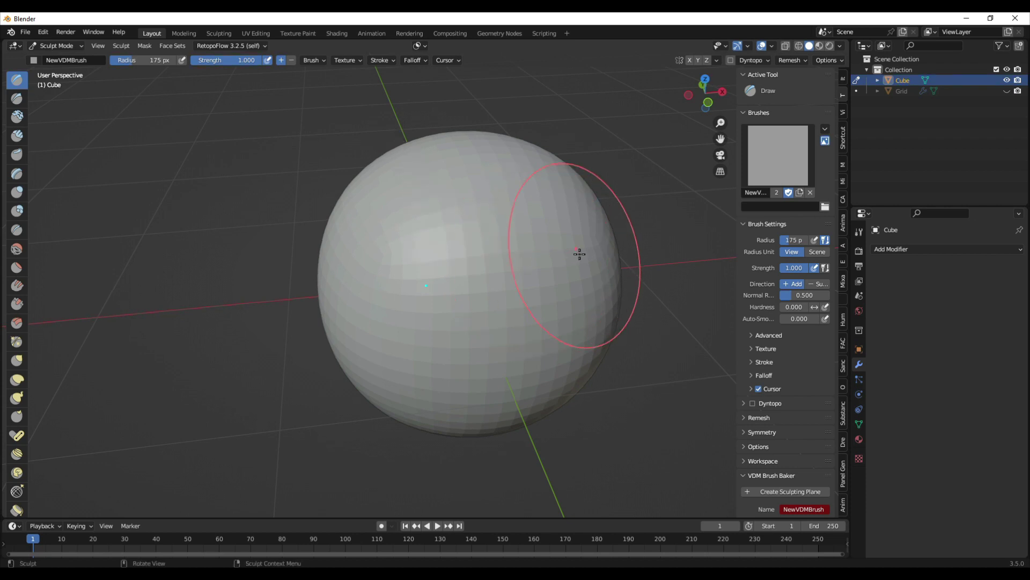
In Object Mode, apply another Subdivision modifier with viewport level 4 to the sphere, and return to Sculpt Mode
key(ctrl+Tab)
click(507, 249)
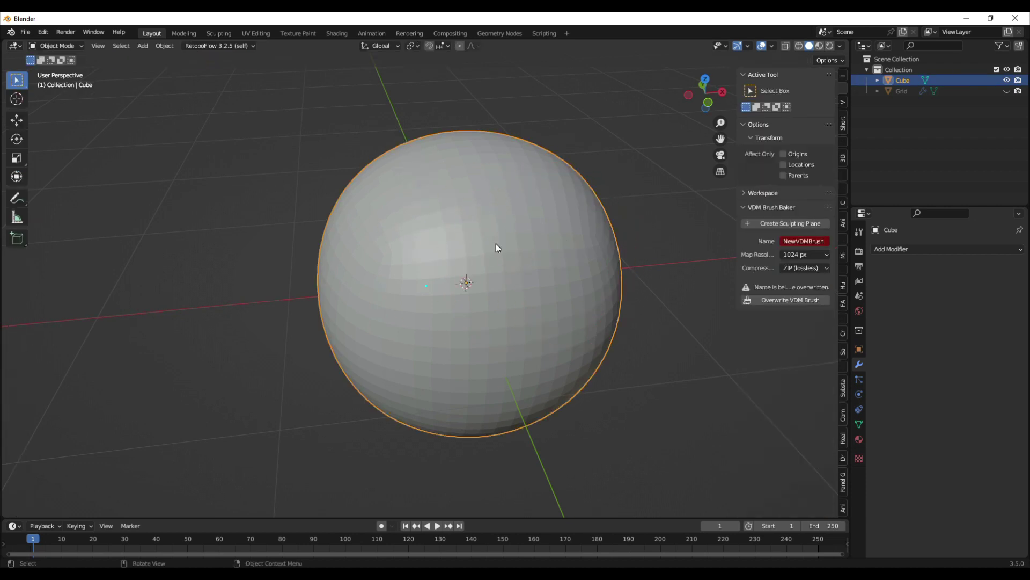
key(ctrl+1)
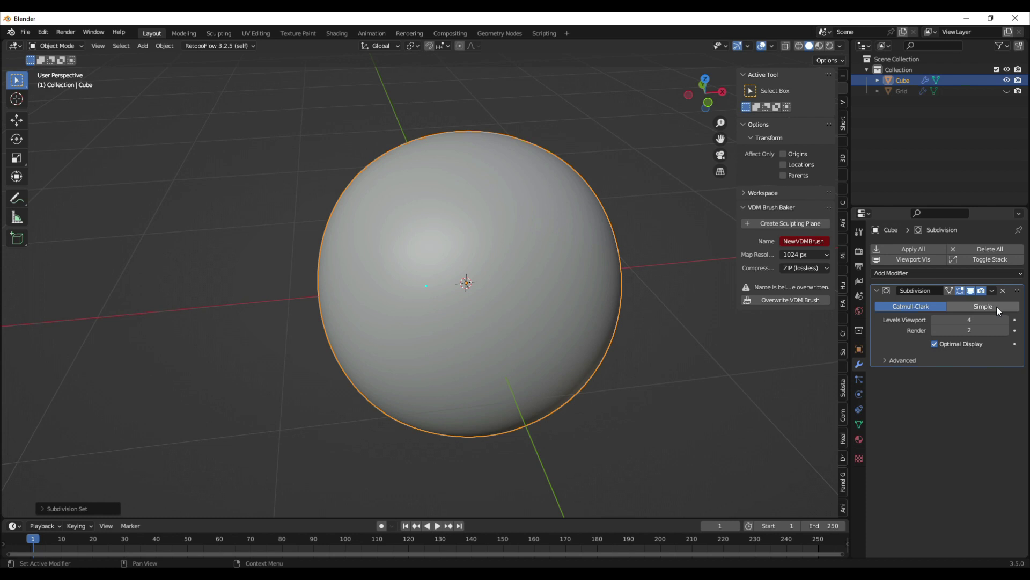
click(993, 293)
click(944, 302)
key(ctrl+Tab)
click(510, 251)
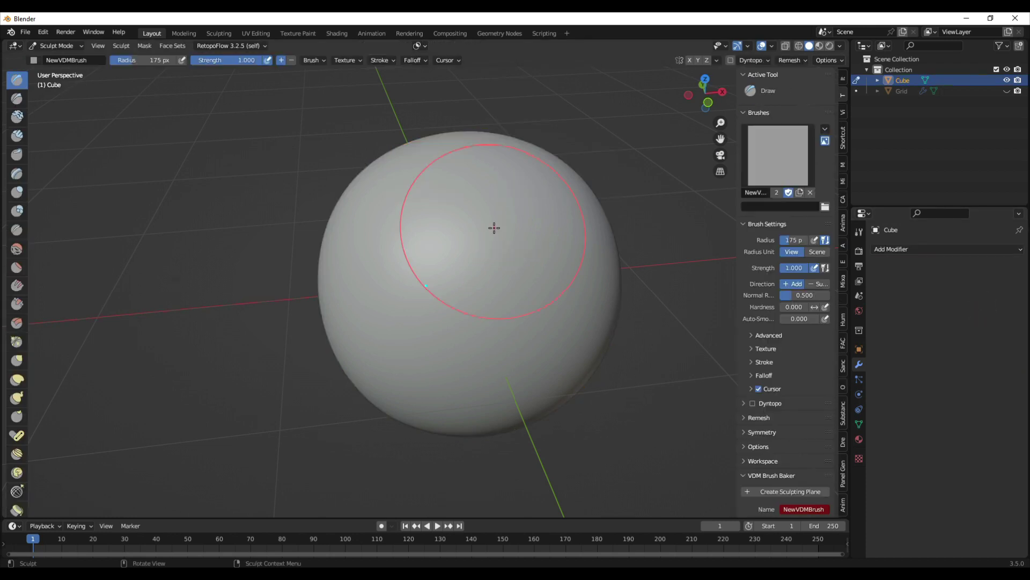
Draw a horn out of the sphere with NewVDMBrush and return to Object Mode
drag(513, 235, 607, 237)
mouse_move(513, 245)
middle_down()
mouse_move(571, 221)
mouse_move(468, 242)
middle_up()
key(ctrl+Tab)
click(466, 241)
Delete the test sphere with its horn from the scene
mouse_move(529, 193)
shift+middle_down()
mouse_move(475, 239)
mouse_move(471, 259)
shift+middle_up()
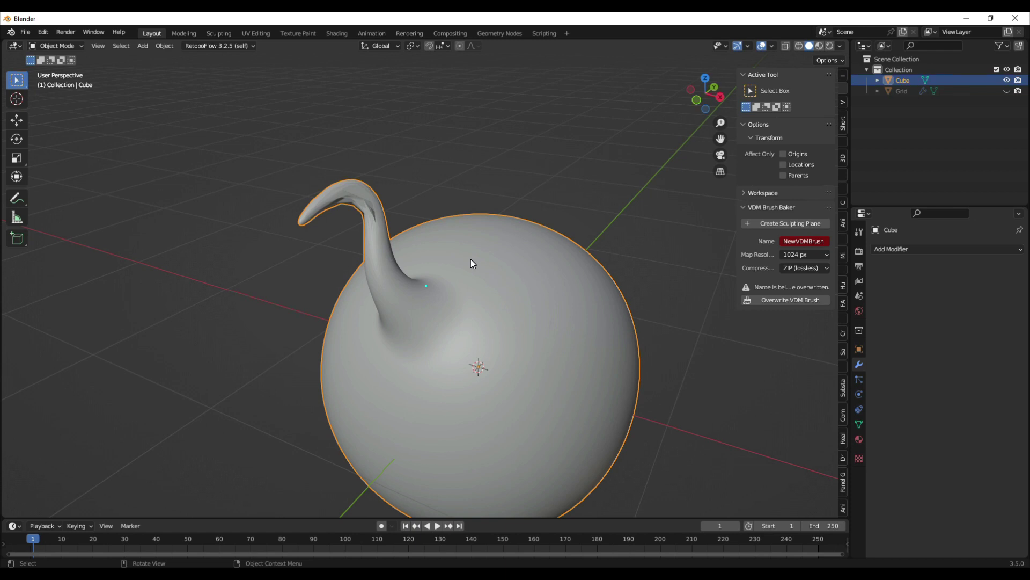
key(x)
click(443, 292)
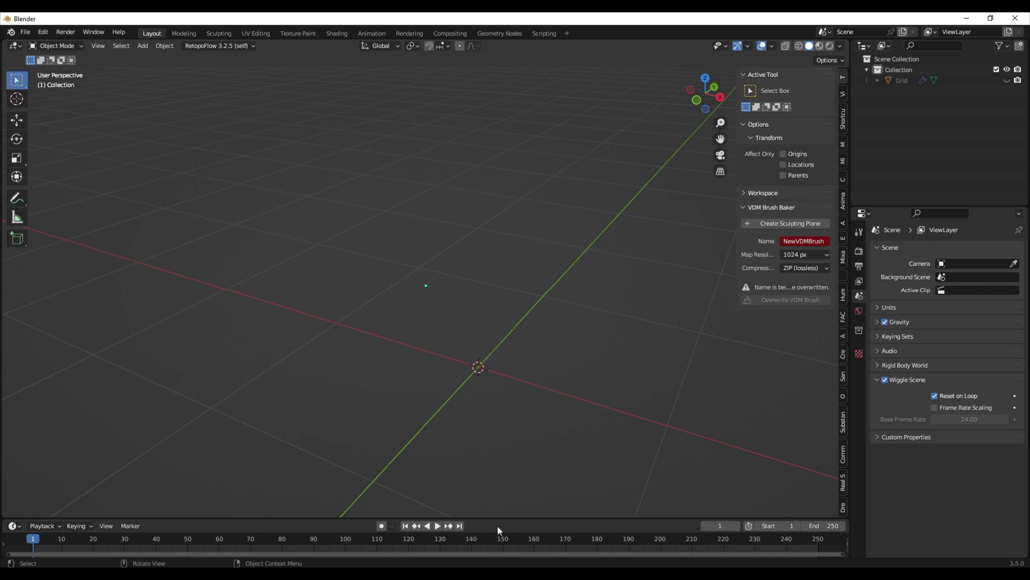
Switch to the Blender window with Level_2.blend and select the character mesh Body.002
mouse_move(498, 555)
click(470, 531)
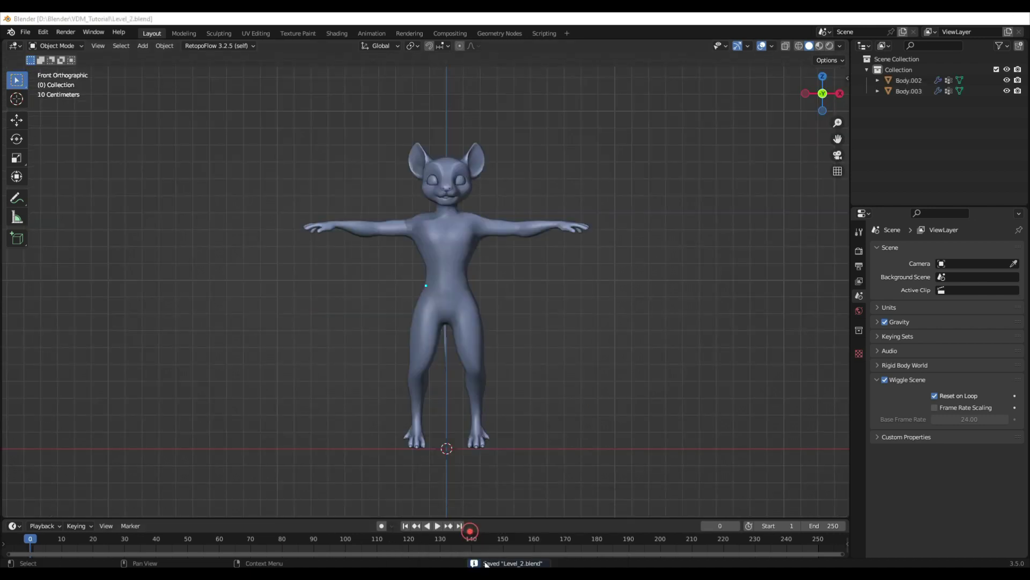
scroll(431, 285, up, 4)
click(430, 285)
shift+middle_drag(483, 281, 393, 383)
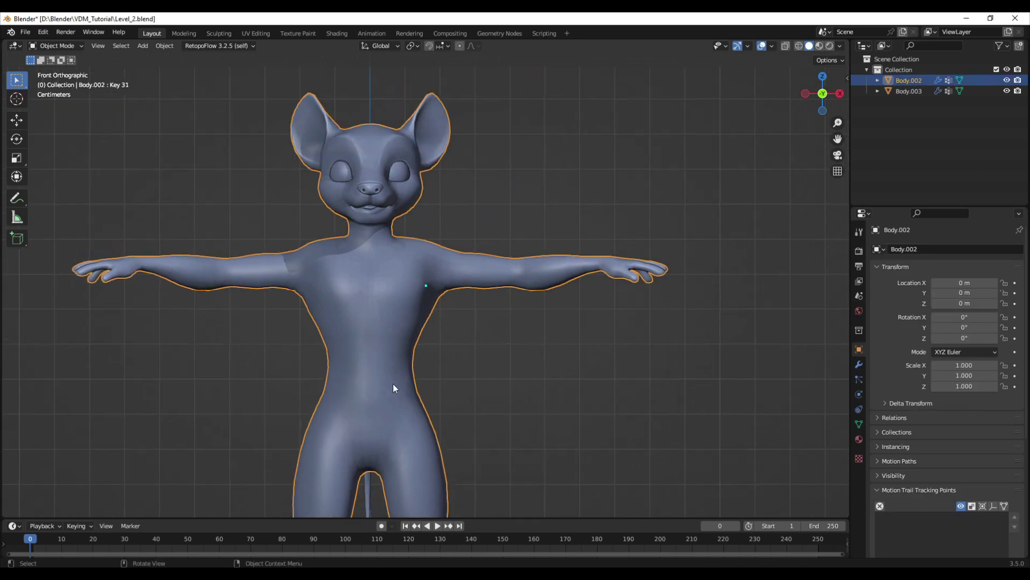
Examine the character's body, head and ears from the front and at an angle
scroll(398, 370, down, 3)
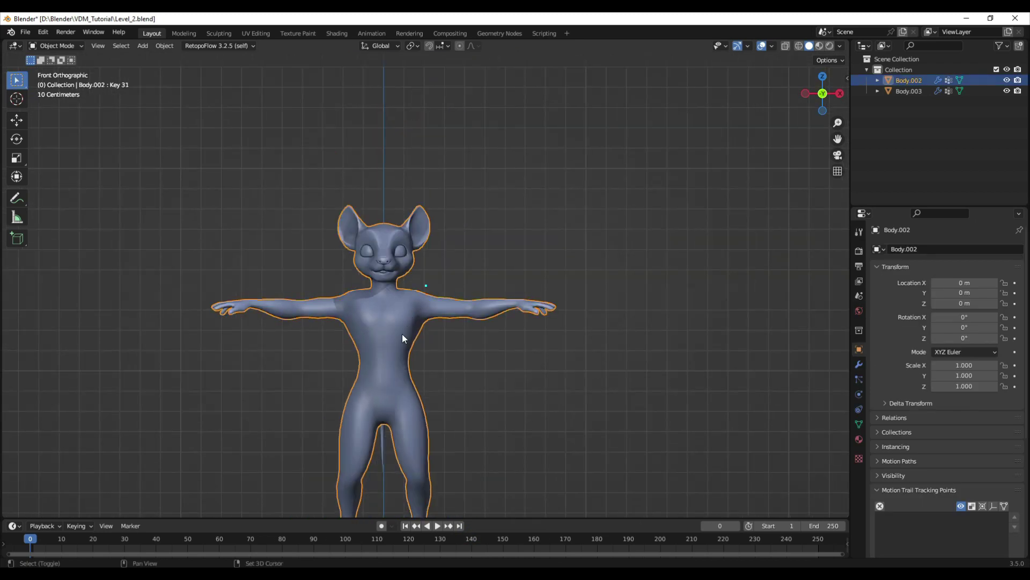
shift+middle_drag(406, 382, 409, 348)
key(g)
right_click(379, 311)
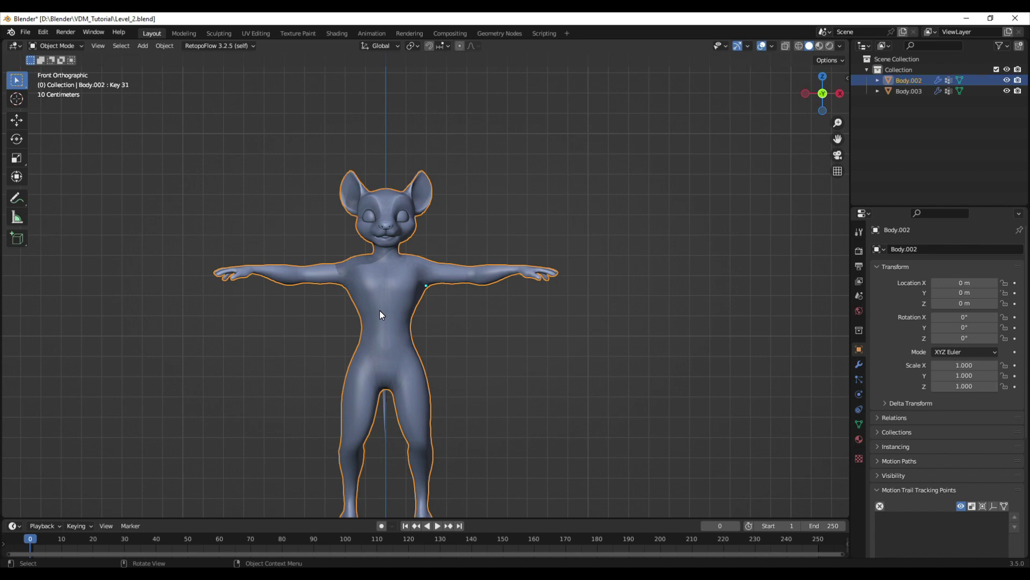
scroll(357, 193, up, 5)
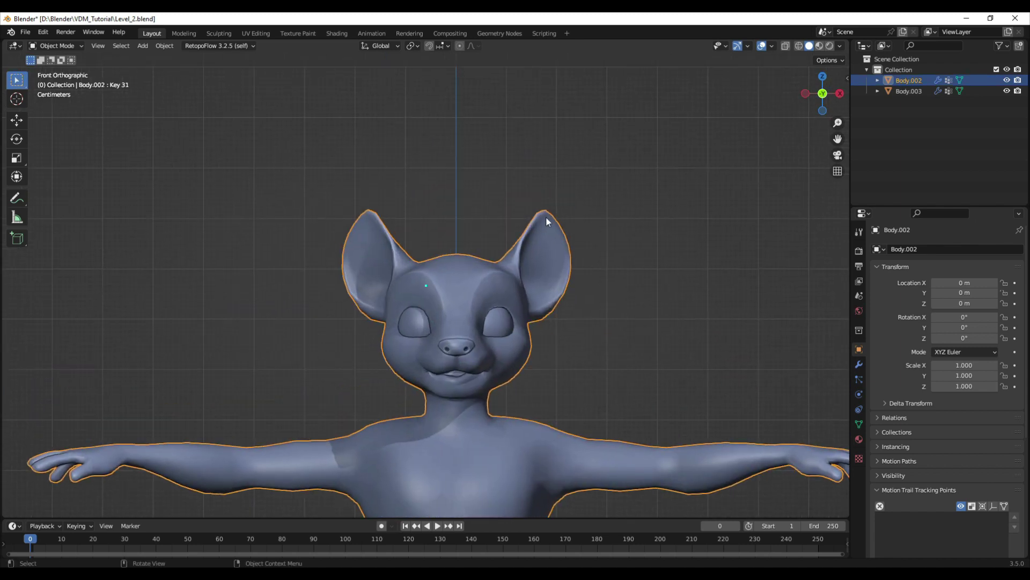
mouse_move(490, 226)
mouse_down()
mouse_move(536, 191)
mouse_move(623, 230)
mouse_move(485, 241)
mouse_up()
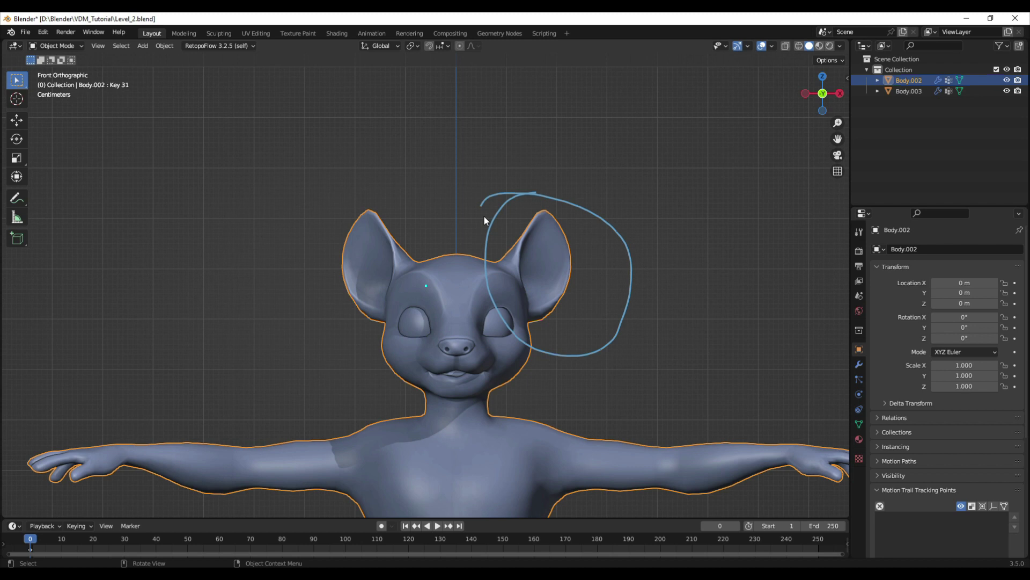
mouse_move(484, 217)
right_down()
mouse_move(593, 184)
mouse_move(559, 195)
mouse_move(549, 312)
mouse_move(480, 238)
mouse_move(522, 290)
right_up()
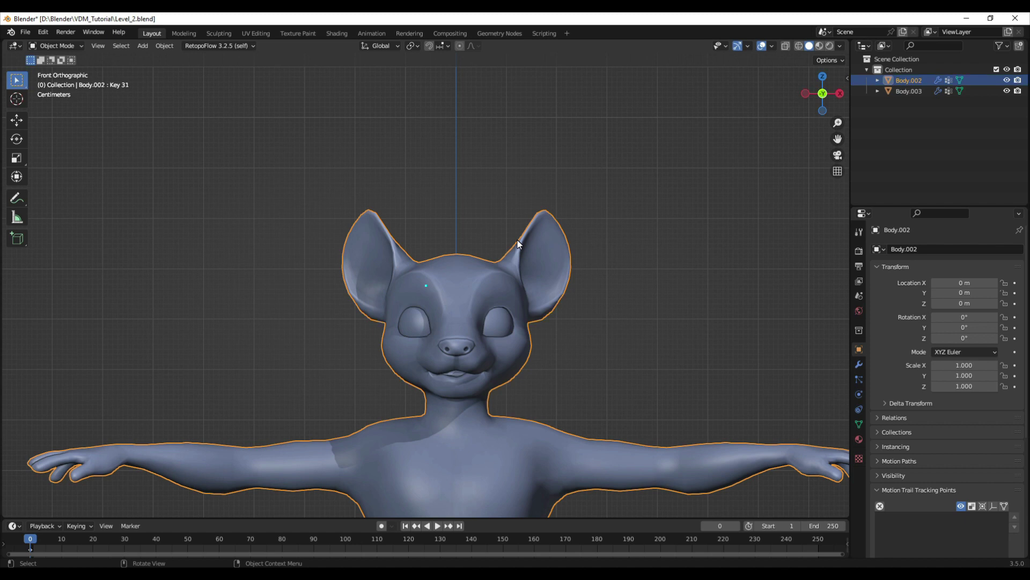
scroll(517, 240, down, 4)
scroll(485, 223, up, 3)
middle_drag(511, 220, 480, 226)
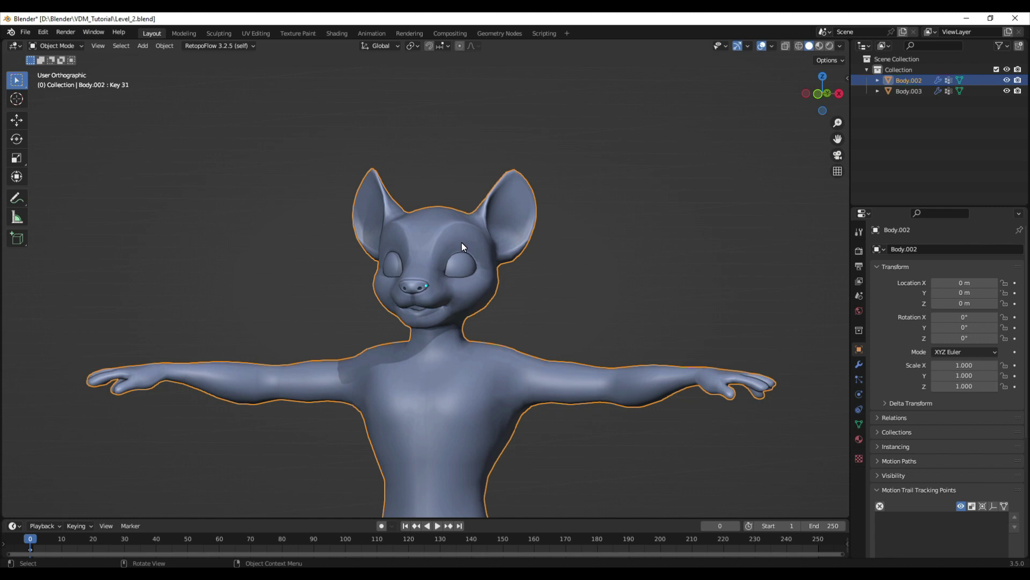
key(ctrl)
middle_drag(480, 268, 506, 272)
Set the subdivision level of Body.002 and keep the character selected in the front view
key(ctrl+2)
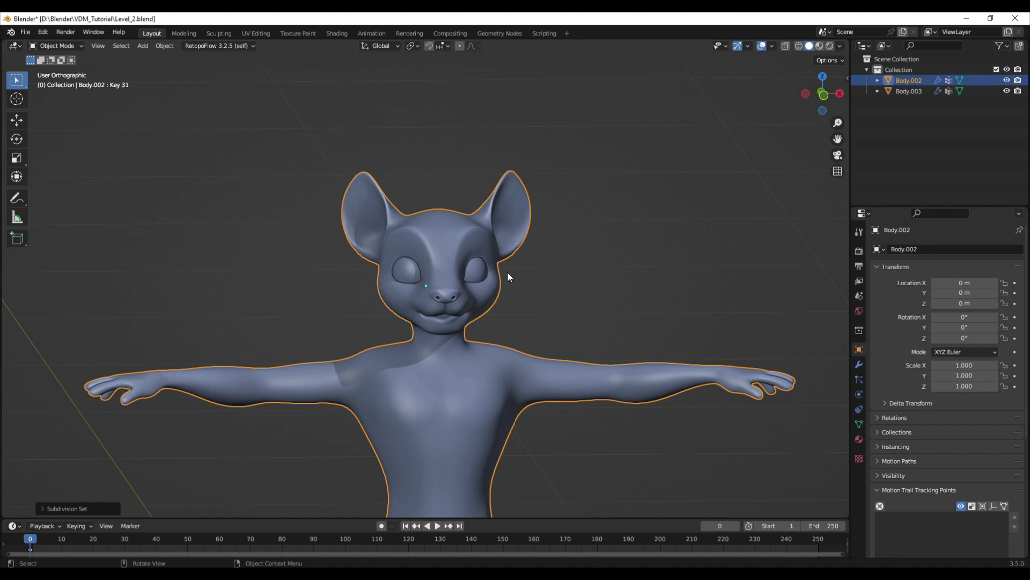
click(529, 310)
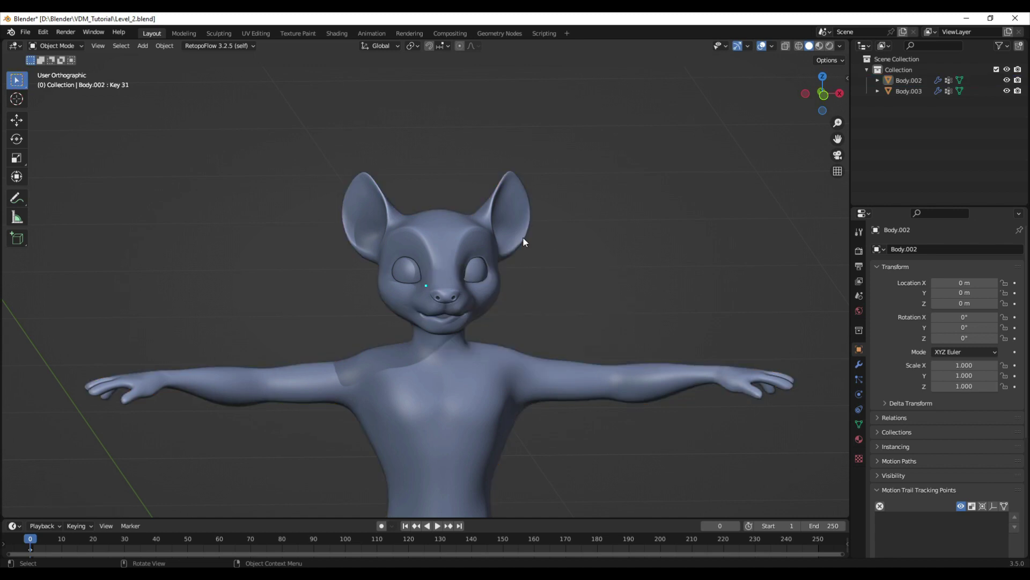
middle_drag(523, 238, 497, 227)
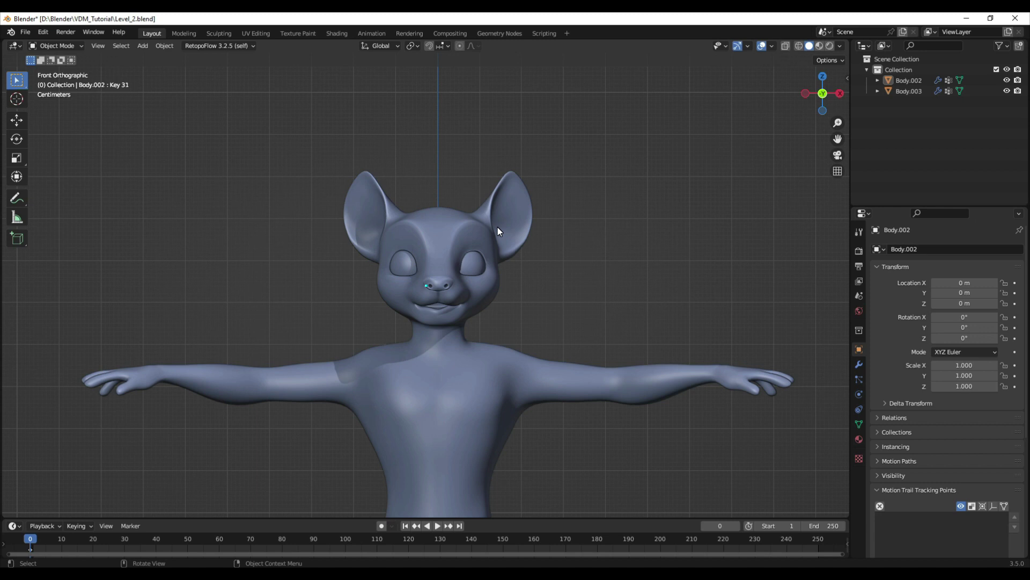
click(498, 230)
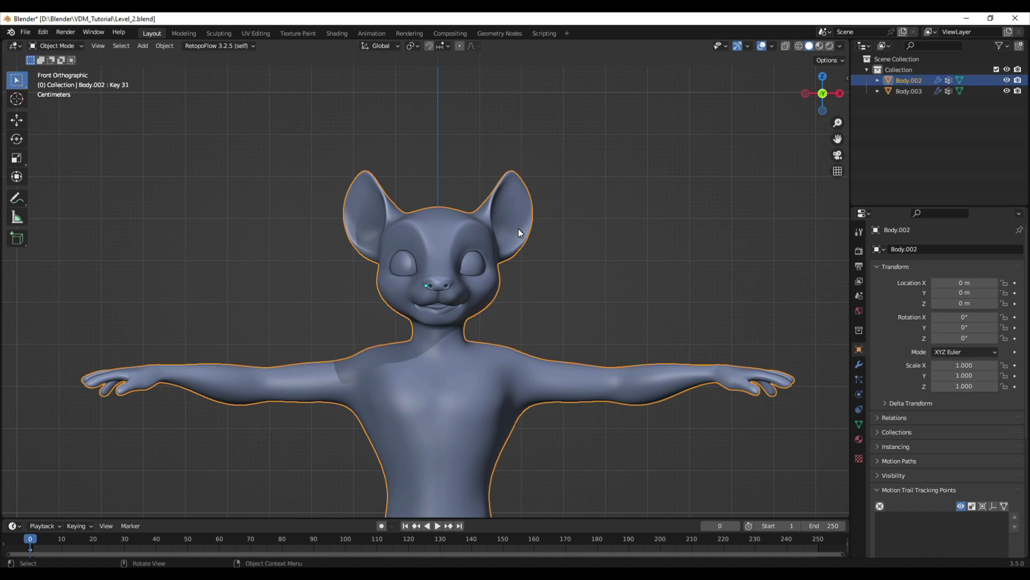
In the other Blender window's Rendering workspace, display the NewVDMBrush image in the image editor
click(409, 33)
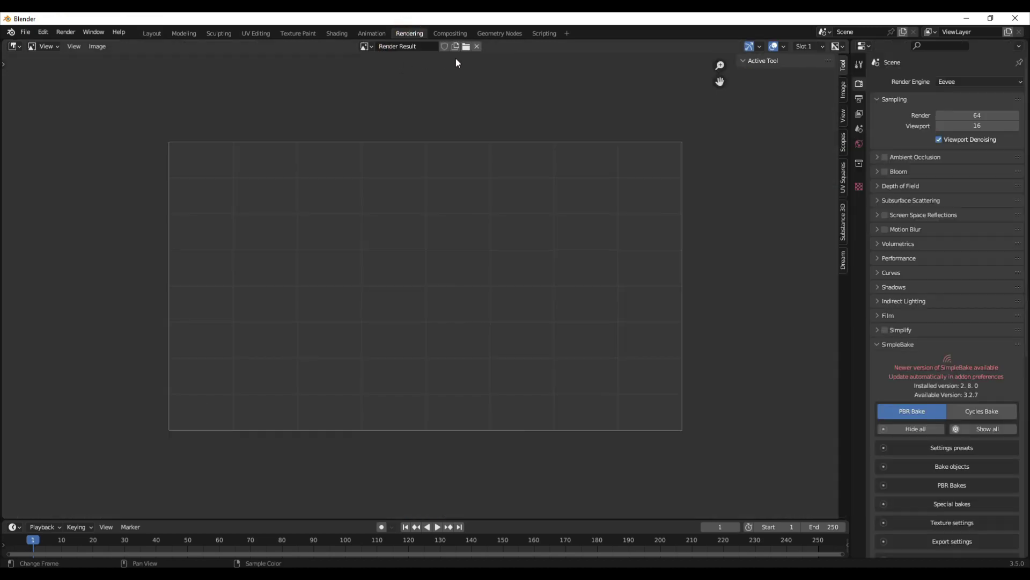
click(465, 46)
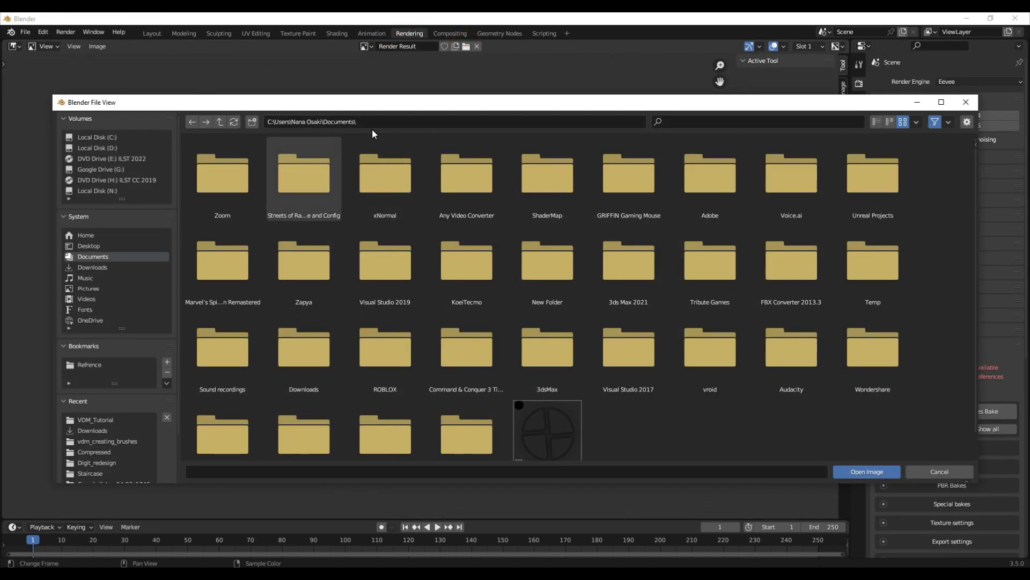
click(966, 102)
click(368, 46)
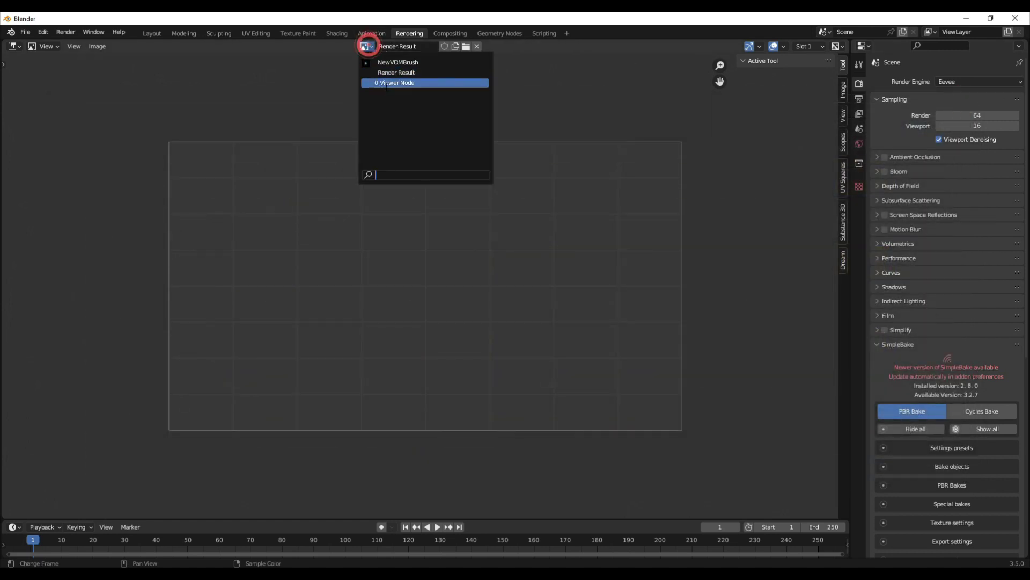
click(411, 62)
Check the folder where the NewVDMBrush image file is stored, and close the file browser without opening anything
click(460, 46)
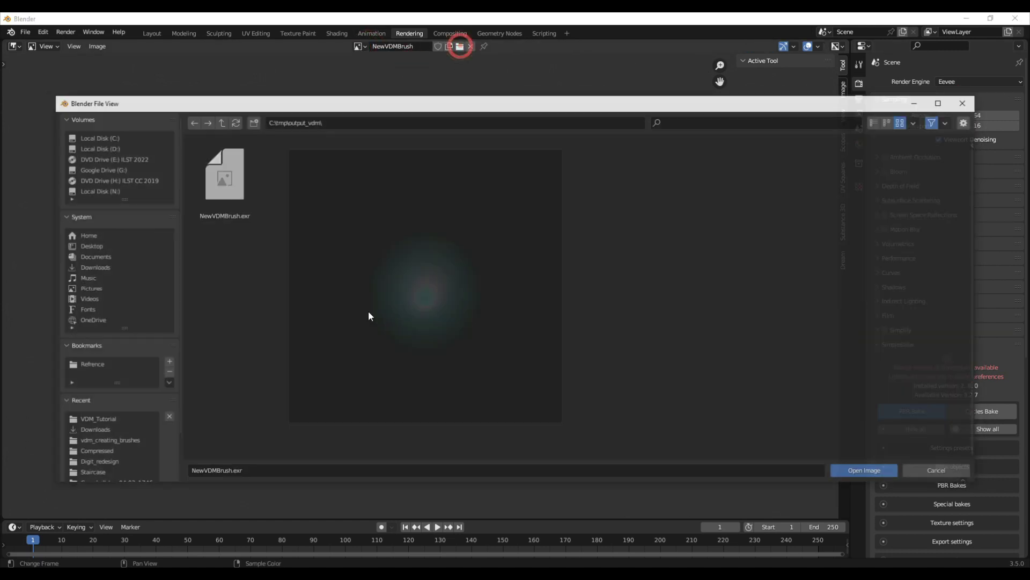
click(316, 121)
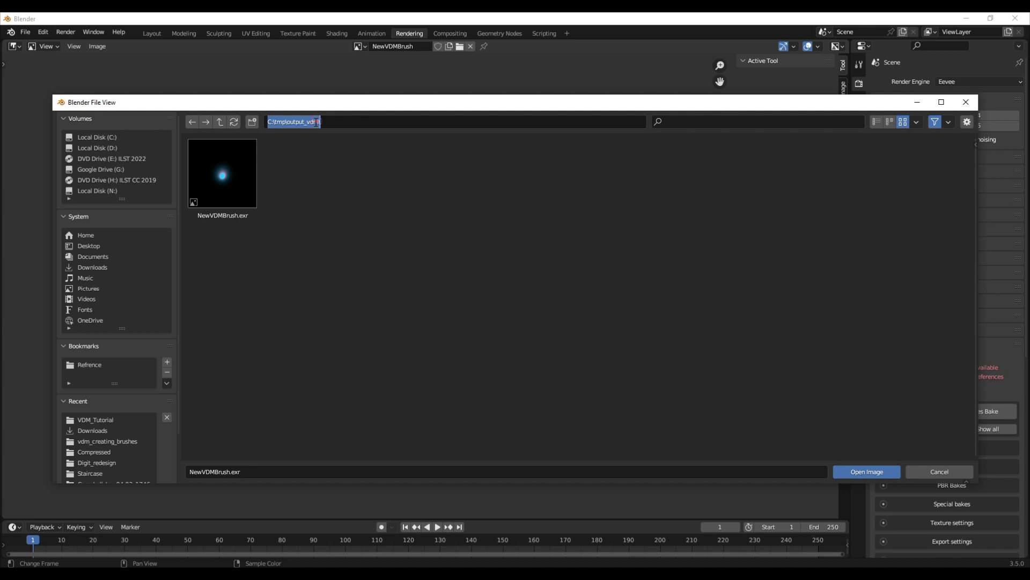
mouse_move(276, 123)
mouse_down()
mouse_move(326, 123)
mouse_move(289, 124)
mouse_up()
click(356, 259)
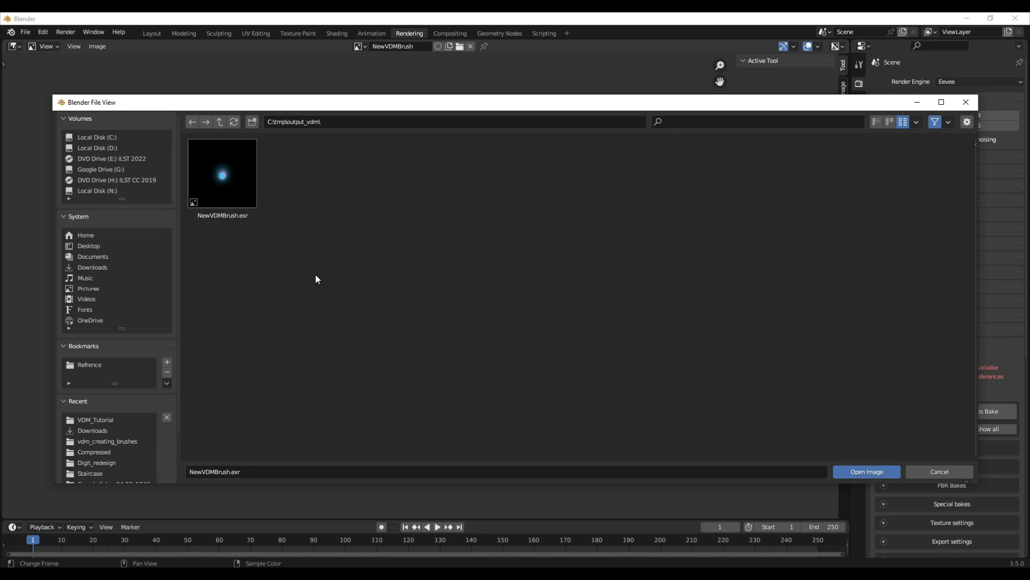
click(966, 102)
Switch back to the Level_2.blend window and apply the Subdivision modifier of Body.002
mouse_move(488, 560)
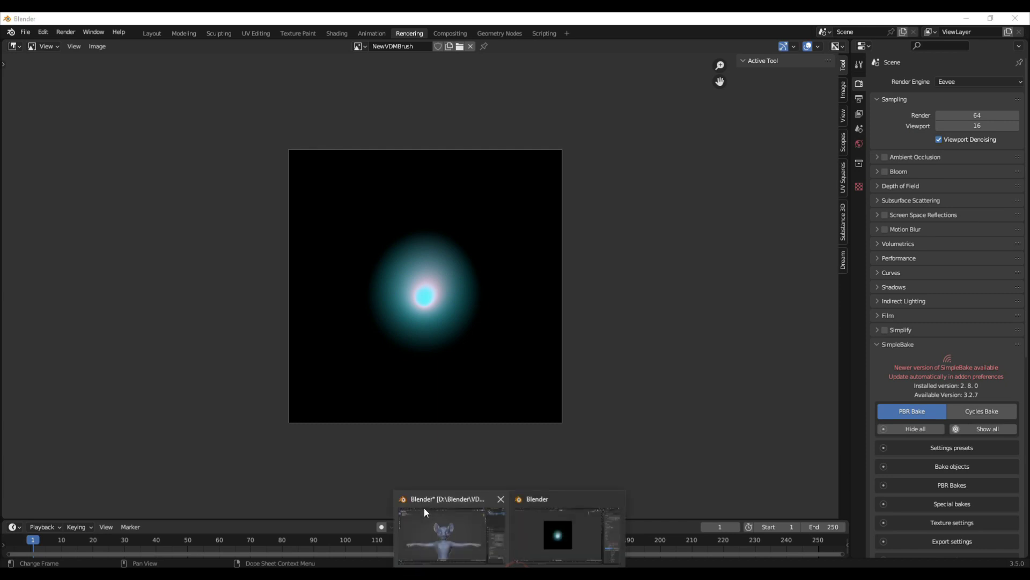
click(425, 510)
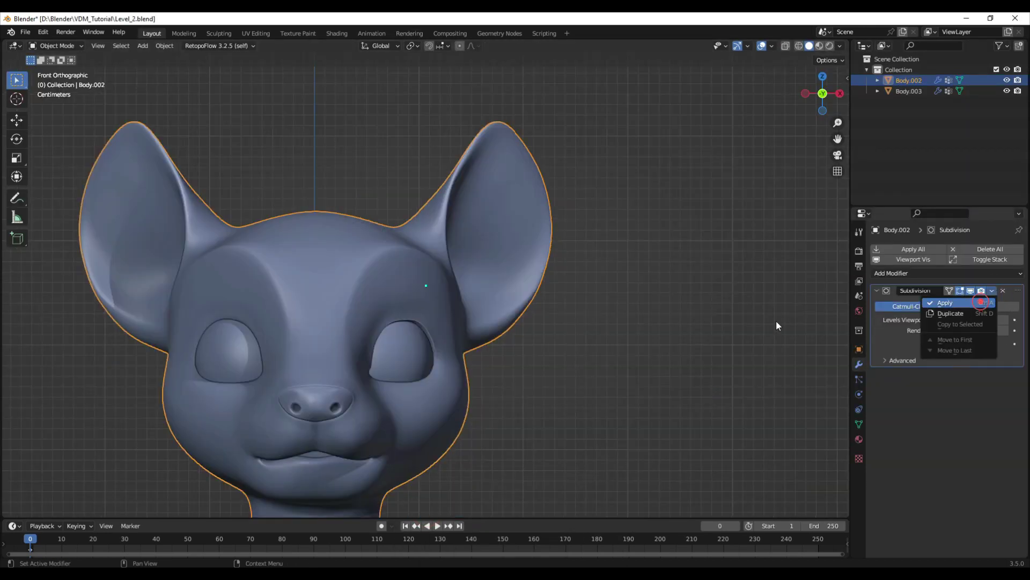
click(966, 303)
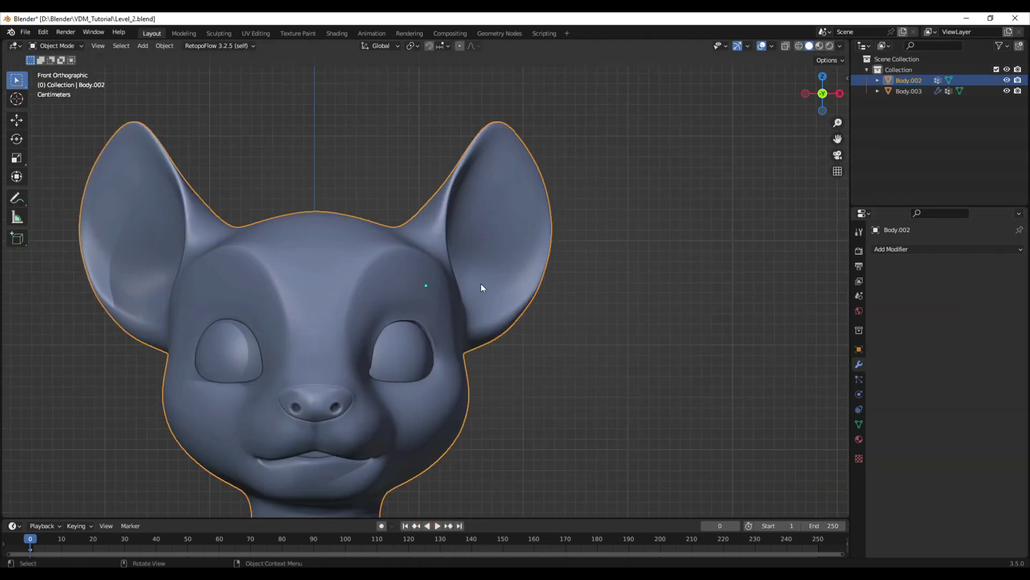
Add a cube to the scene, move it up beside the character's head and scale it down
scroll(479, 284, down, 1)
key(shift+a)
mouse_move(472, 235)
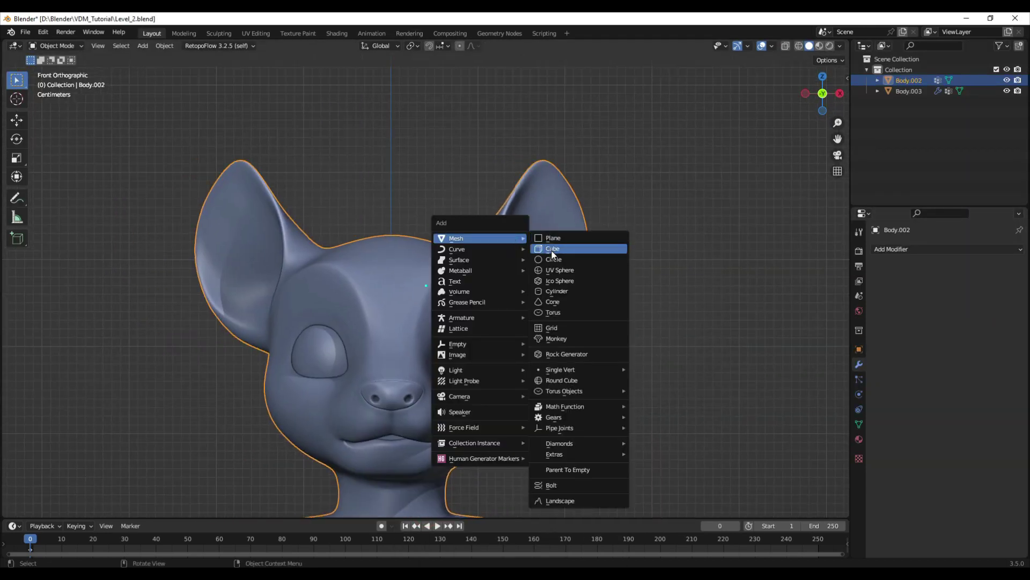
click(549, 245)
scroll(538, 263, down, 12)
key(g)
click(605, 209)
scroll(563, 242, up, 5)
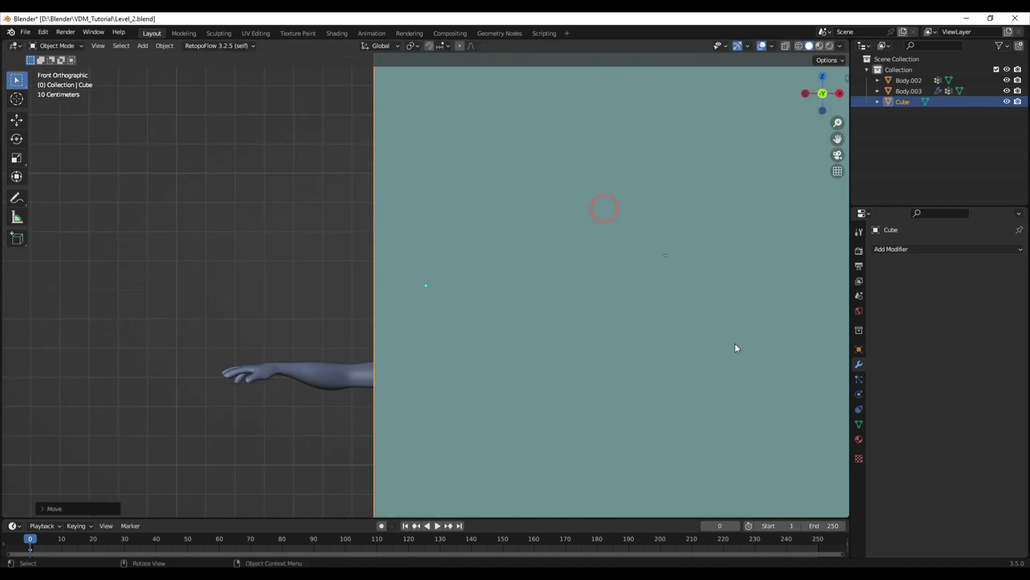
key(s)
click(621, 295)
Tilt the cube about 31° in the front view, shrink it further and place it over the character's ear beside the 3D view's centre line
scroll(706, 306, up, 4)
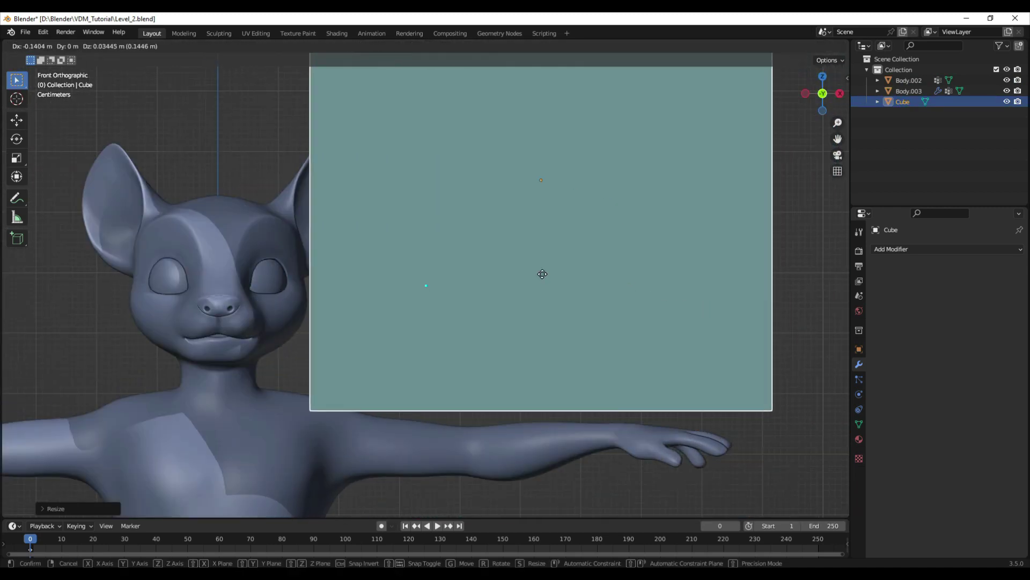
key(r)
click(773, 273)
key(s)
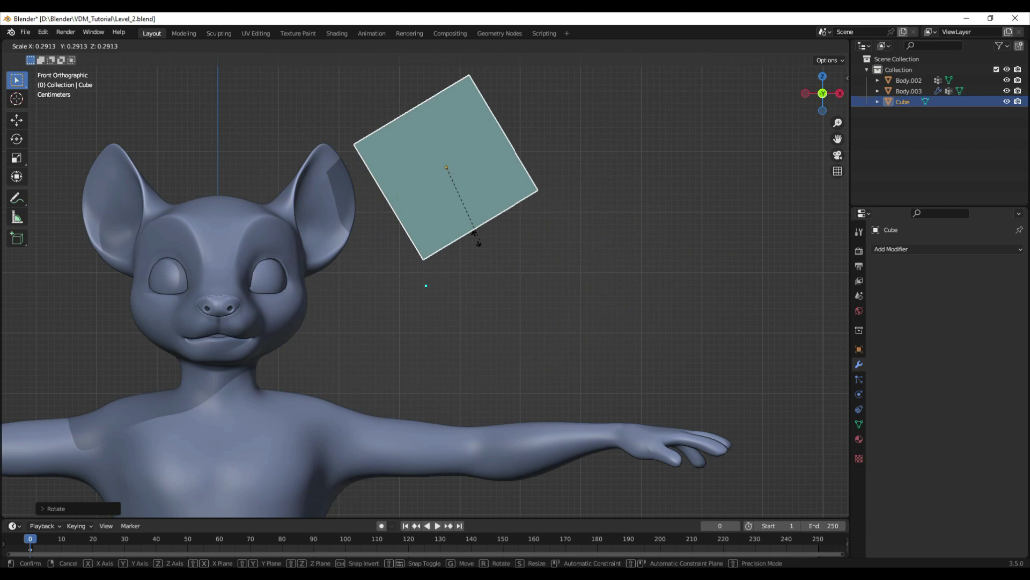
click(453, 241)
shift+middle_drag(438, 228, 586, 301)
scroll(590, 262, up, 1)
key(g)
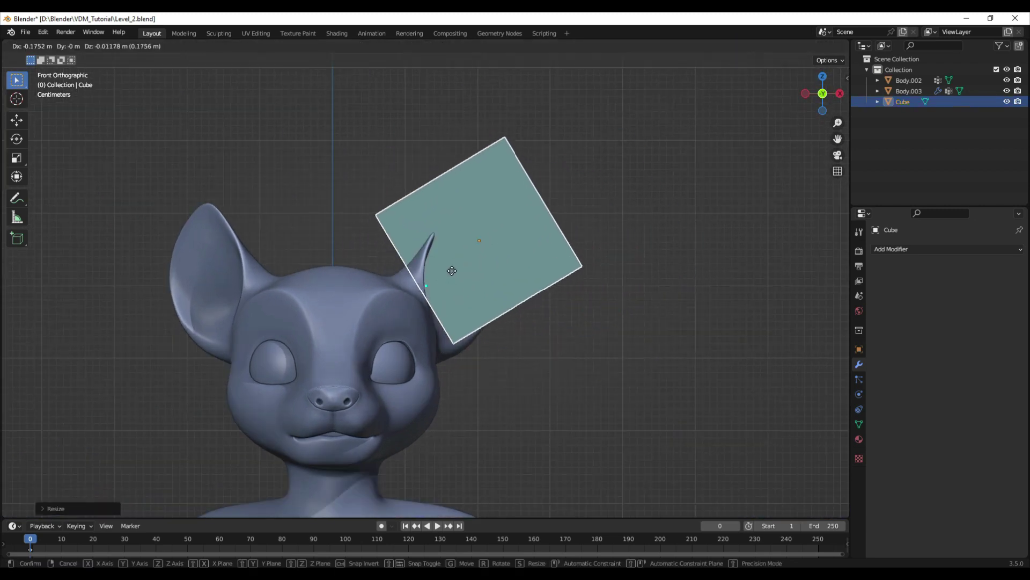
click(538, 268)
Enter Edit Mode on the cube, switch to wireframe shading, and move its lower face up across the ear
mouse_move(539, 268)
middle_down()
mouse_move(436, 348)
mouse_move(438, 330)
mouse_move(482, 291)
middle_up()
scroll(474, 301, up, 2)
key(ctrl+Tab)
click(488, 304)
key(z)
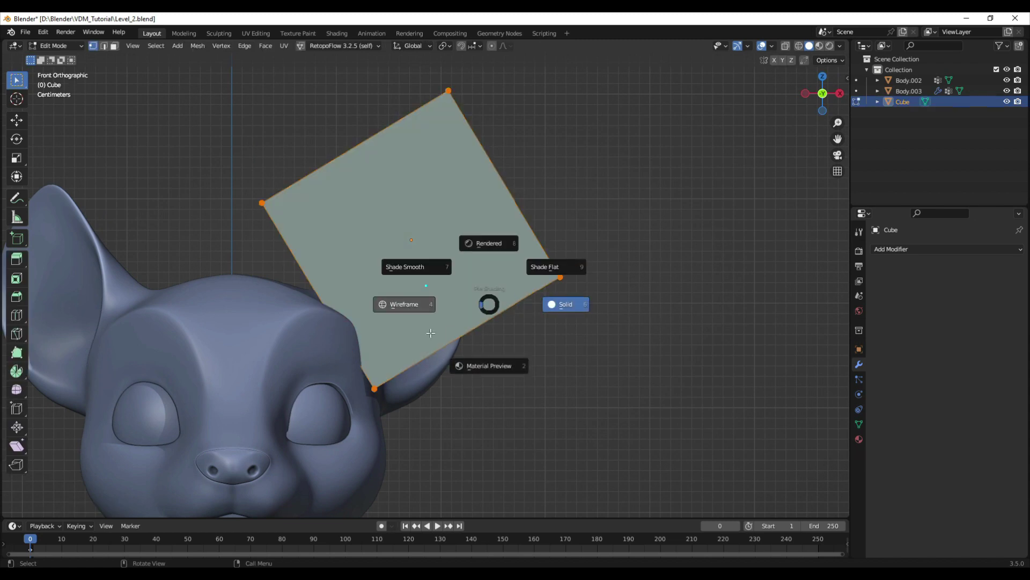
click(456, 317)
key(3)
key(2)
click(450, 333)
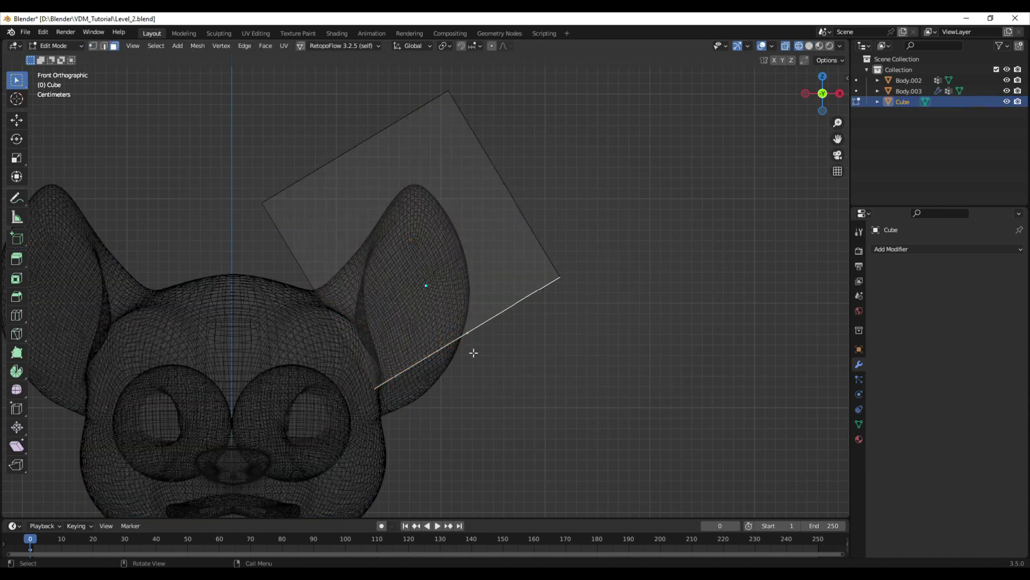
shift+middle_drag(472, 352, 483, 301)
key(g)
click(476, 260)
Extrude the cube's lower face down past the base of the ear and reposition the extruded face
key(e)
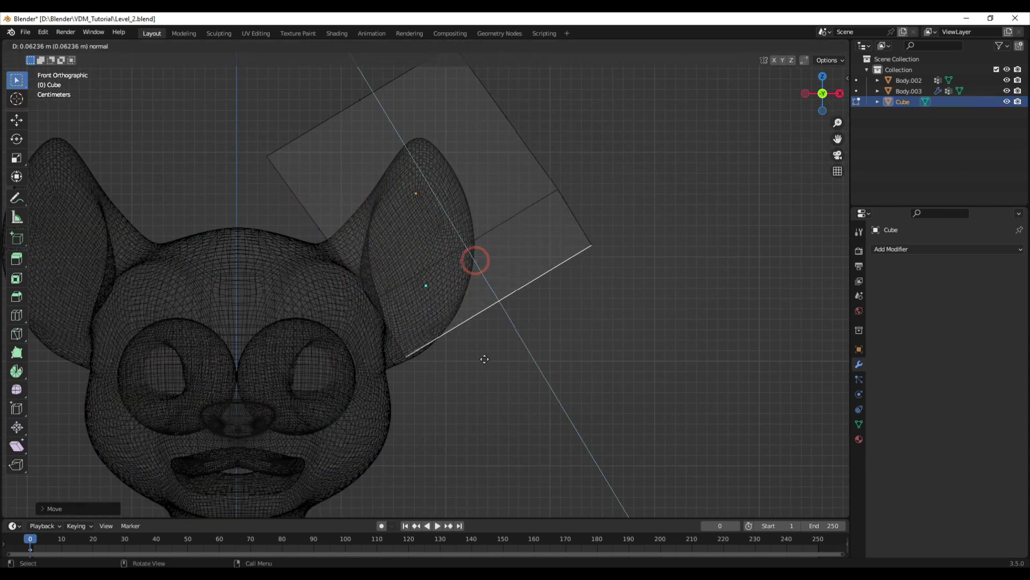
click(487, 375)
key(g)
click(499, 371)
Back in solid shading, move the cube's two front faces along Y and rotate them slightly to fit around the ear
middle_drag(488, 331, 368, 360)
key(z)
click(432, 358)
key(2)
click(329, 317)
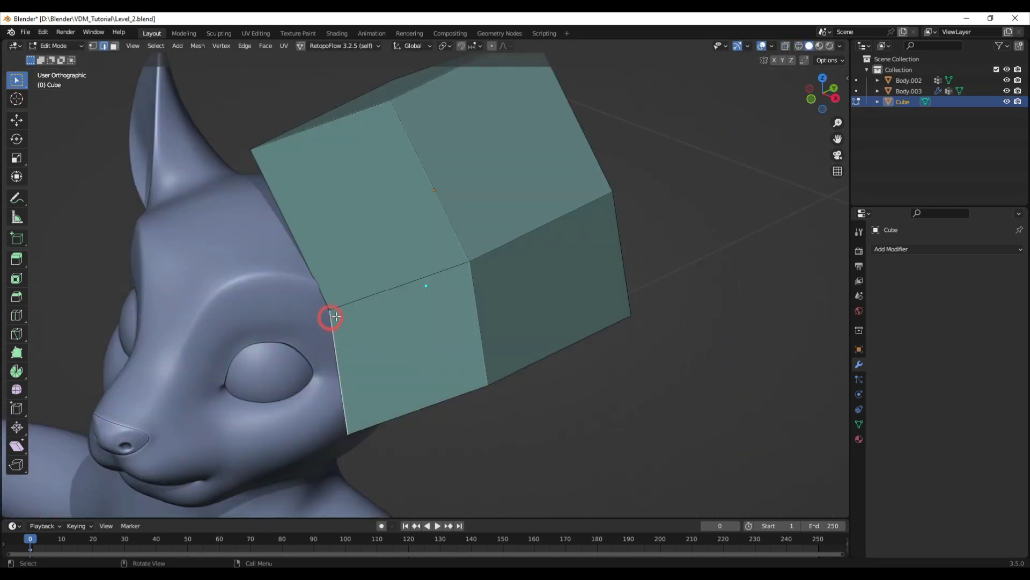
key(3)
click(365, 292)
shift+click(369, 333)
key(g)
key(y)
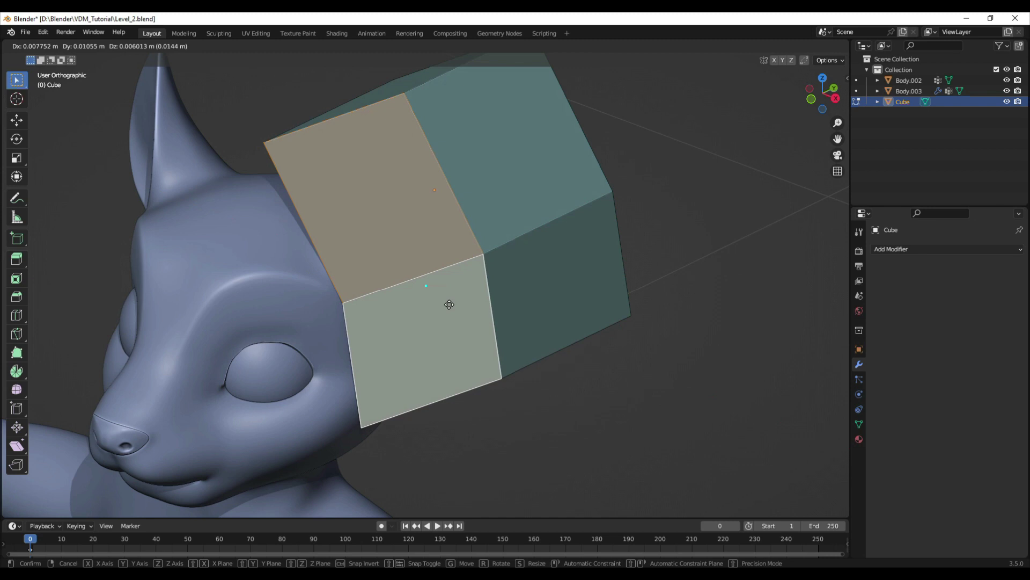
click(437, 310)
middle_drag(568, 338, 541, 357)
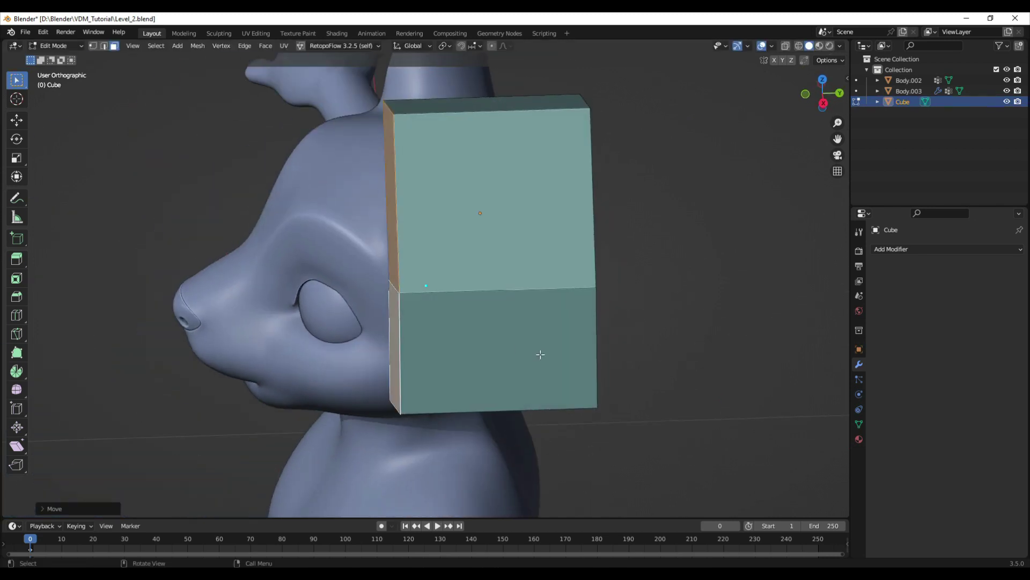
key(r)
click(560, 337)
Move the cube's two rear faces about 0.055 m inward along Y, closer to the ear
middle_drag(594, 339, 548, 349)
click(559, 317)
click(565, 365)
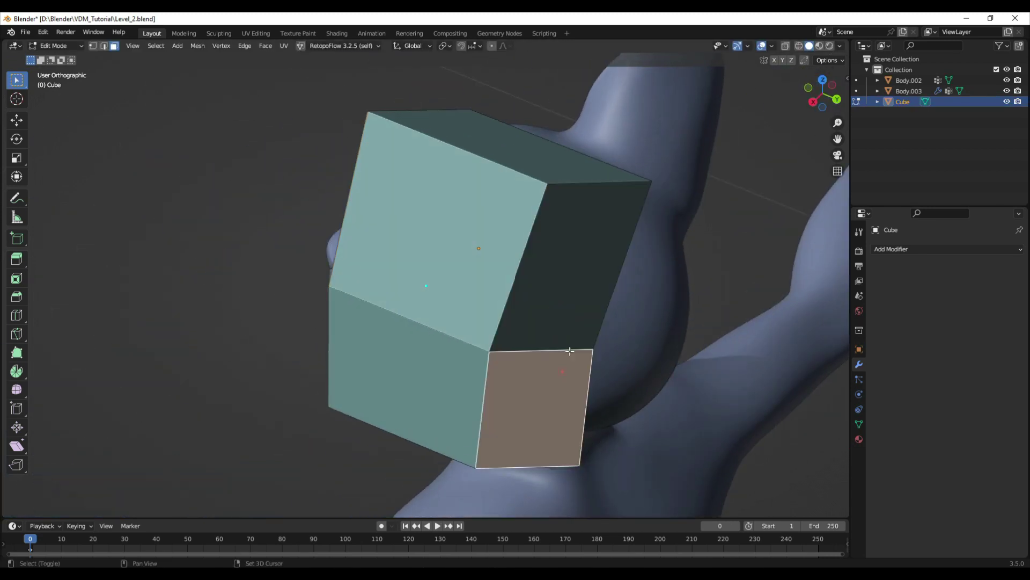
shift+click(575, 328)
key(g)
key(y)
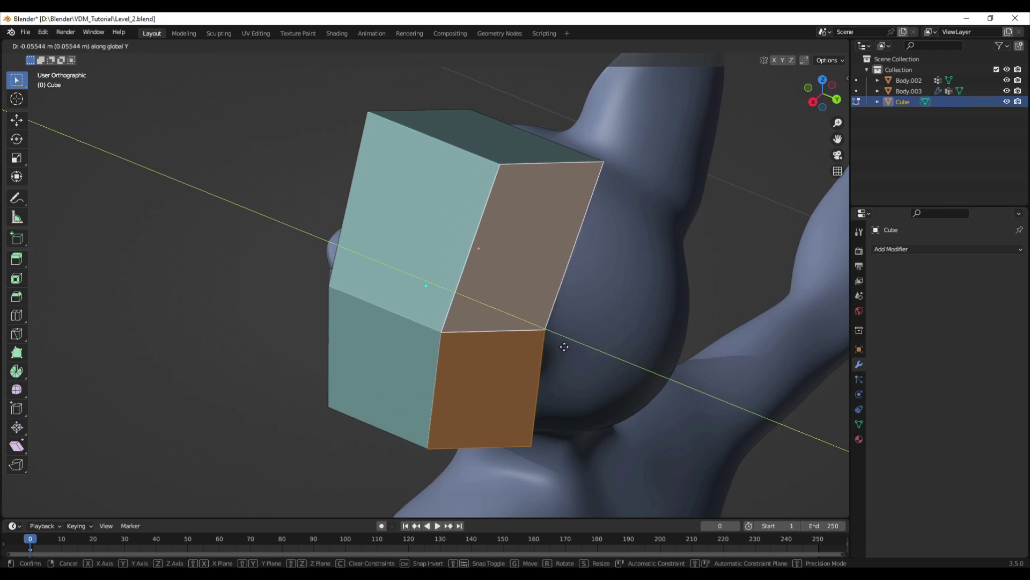
click(566, 346)
Move the middle and upper head-side vertices of the cube's rear faces down and in toward the head
middle_drag(567, 347, 526, 332)
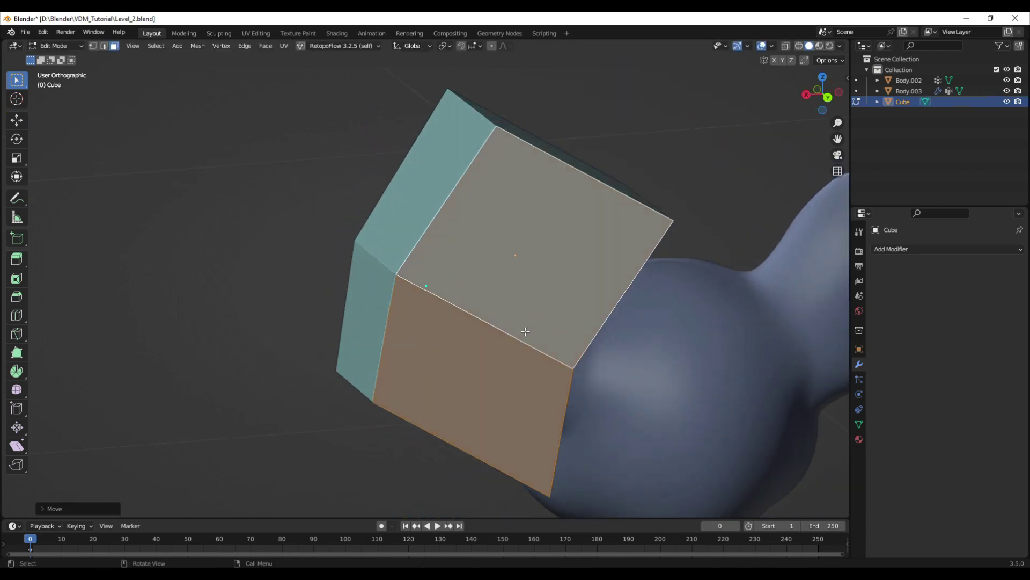
key(1)
click(571, 364)
middle_drag(606, 383, 578, 372)
key(g)
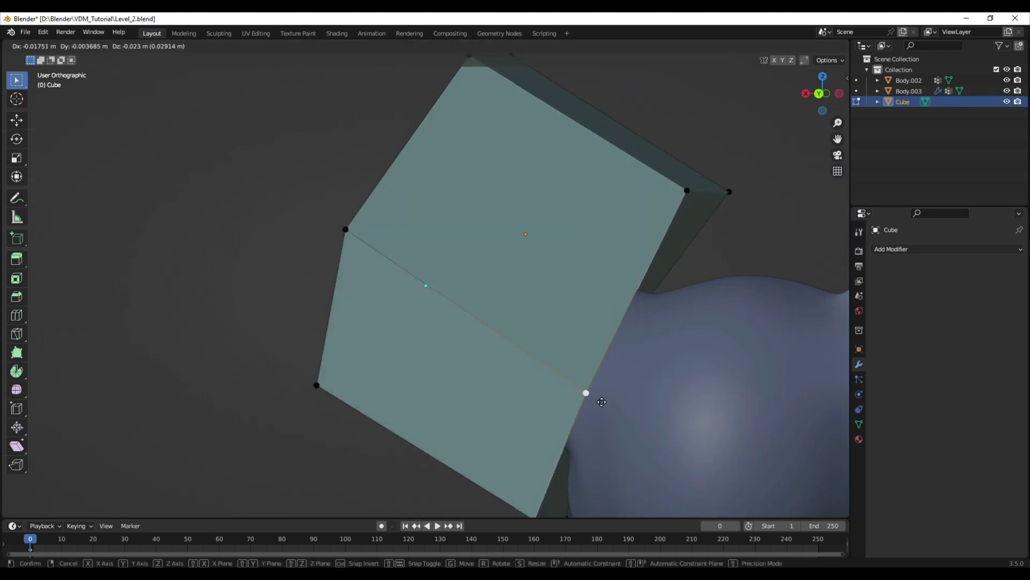
click(601, 401)
click(681, 195)
key(g)
click(720, 262)
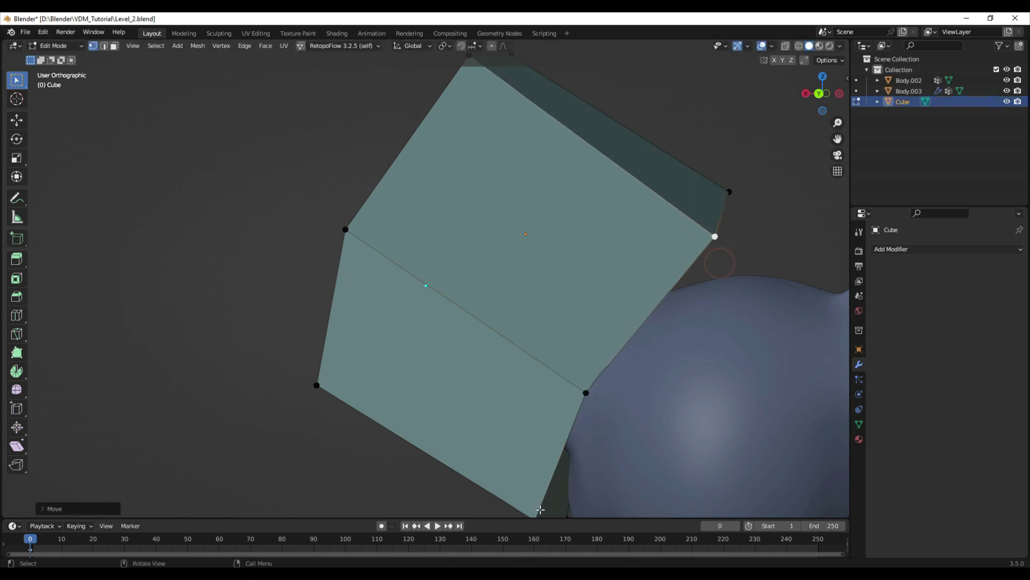
Move the lowest head-side rear vertex of the cube toward the head, and return to Object Mode in the front view
shift+middle_drag(550, 449, 551, 346)
click(523, 414)
key(g)
click(550, 428)
key(ctrl+Tab)
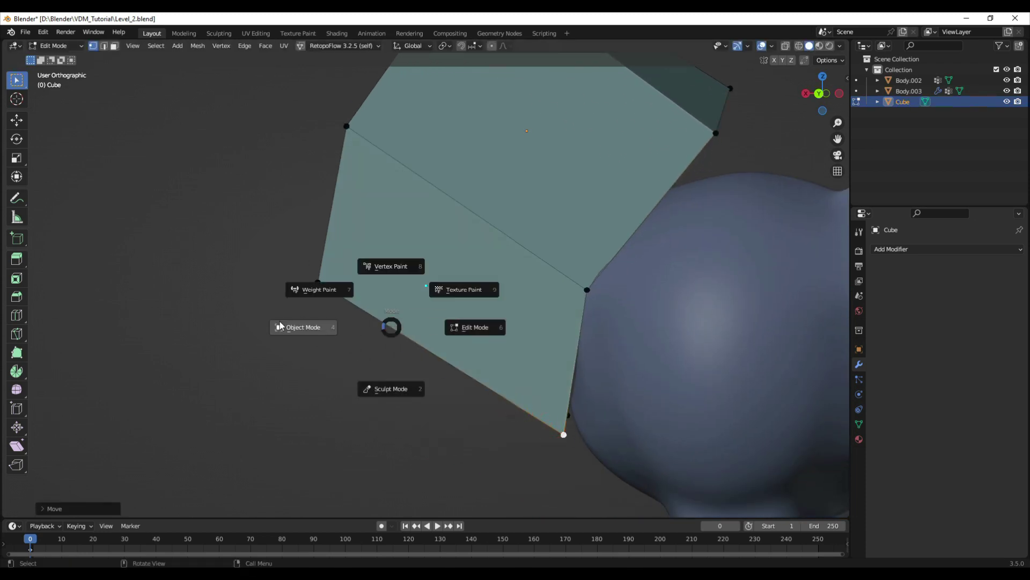
click(301, 324)
scroll(302, 321, down, 6)
middle_drag(353, 309, 538, 320)
scroll(538, 319, up, 4)
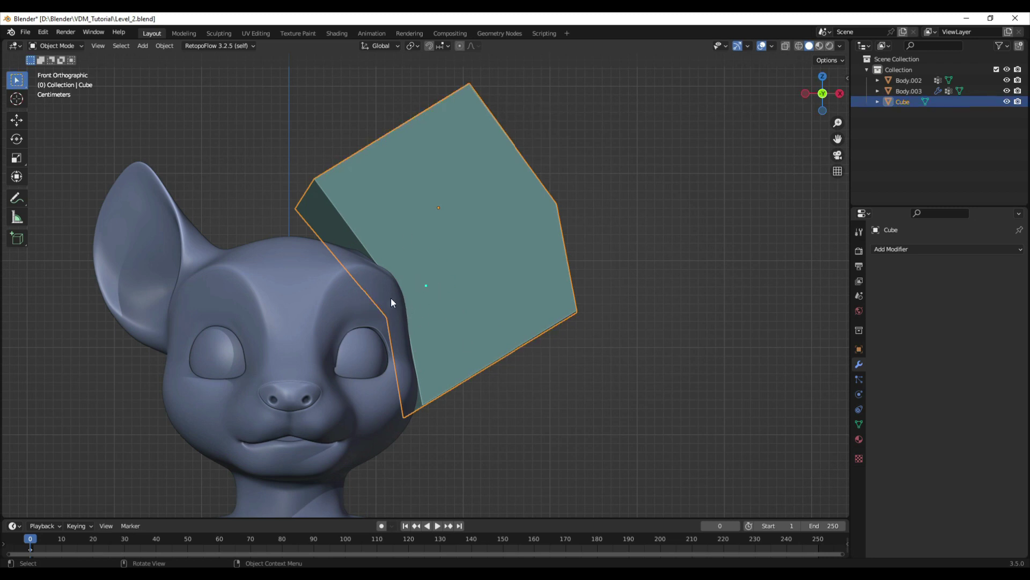
Search the add-on preferences for "bool", check the Bool Tool details, and show the viewport sidebar before closing the preferences
click(42, 32)
click(70, 183)
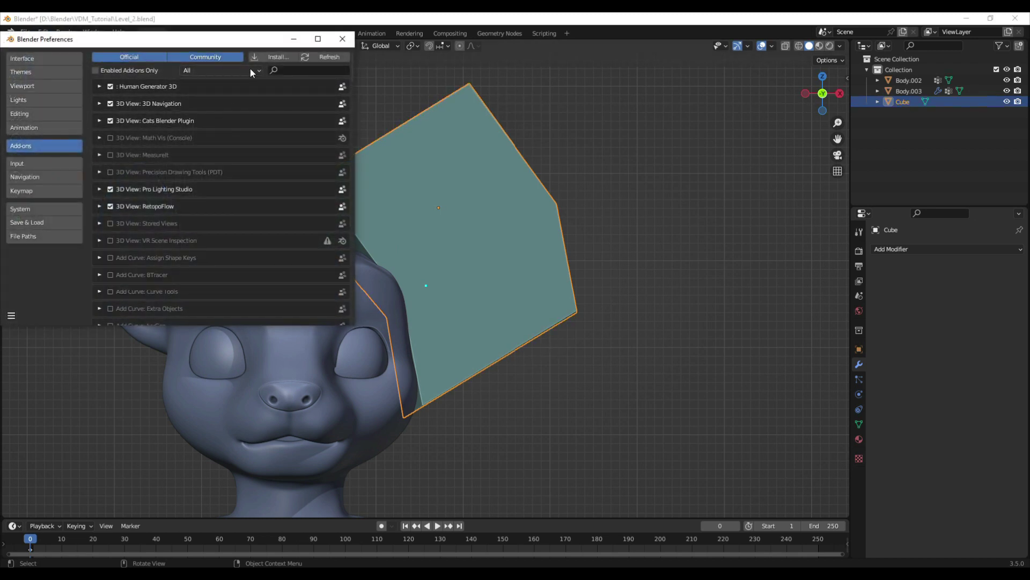
click(283, 70)
text(bool)
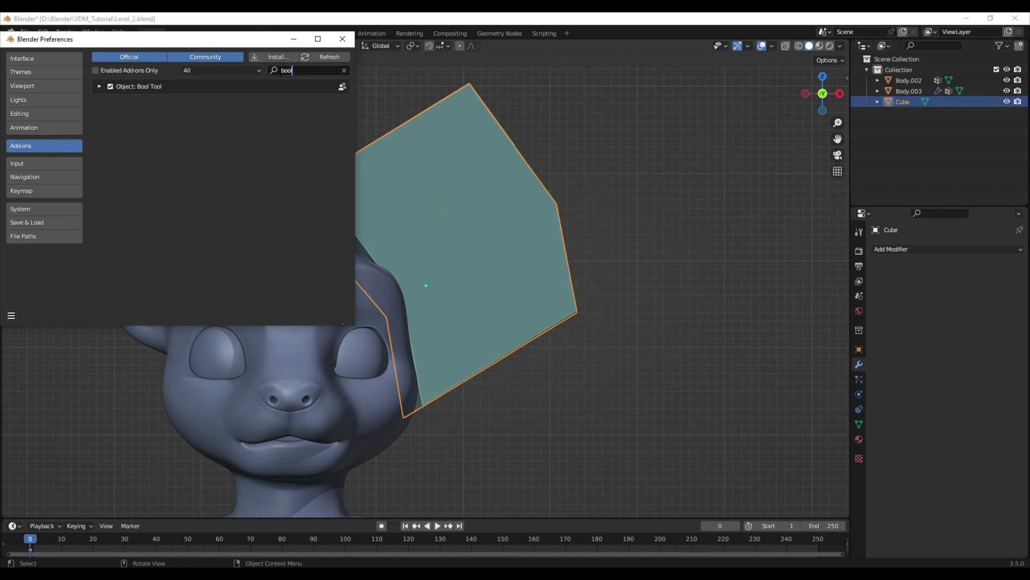
click(237, 179)
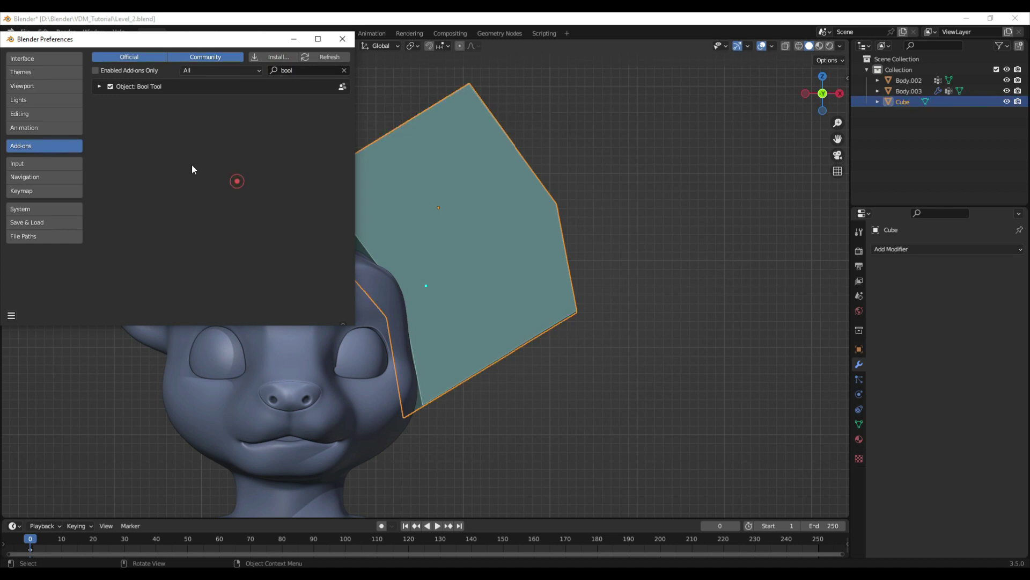
click(99, 86)
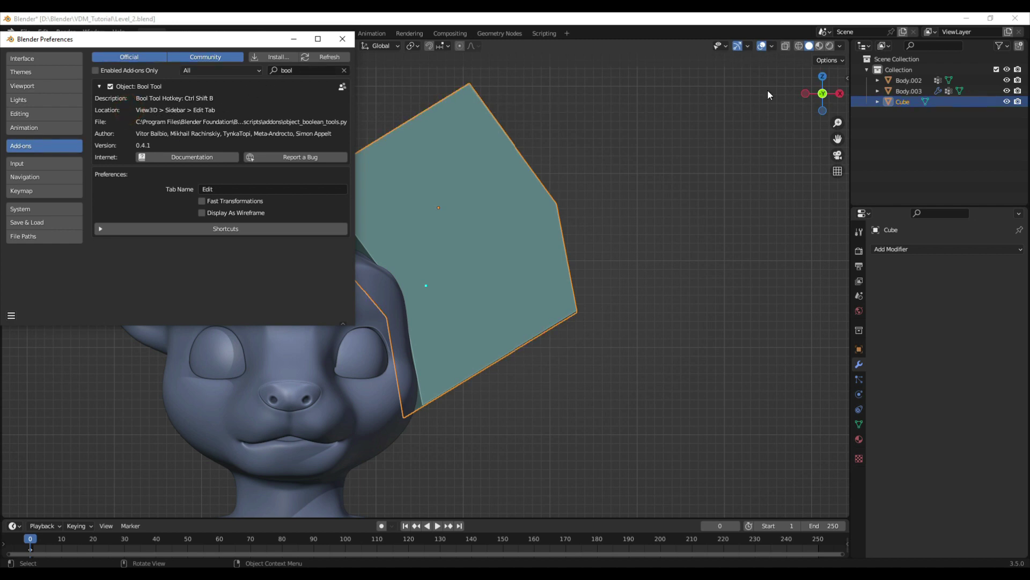
click(847, 80)
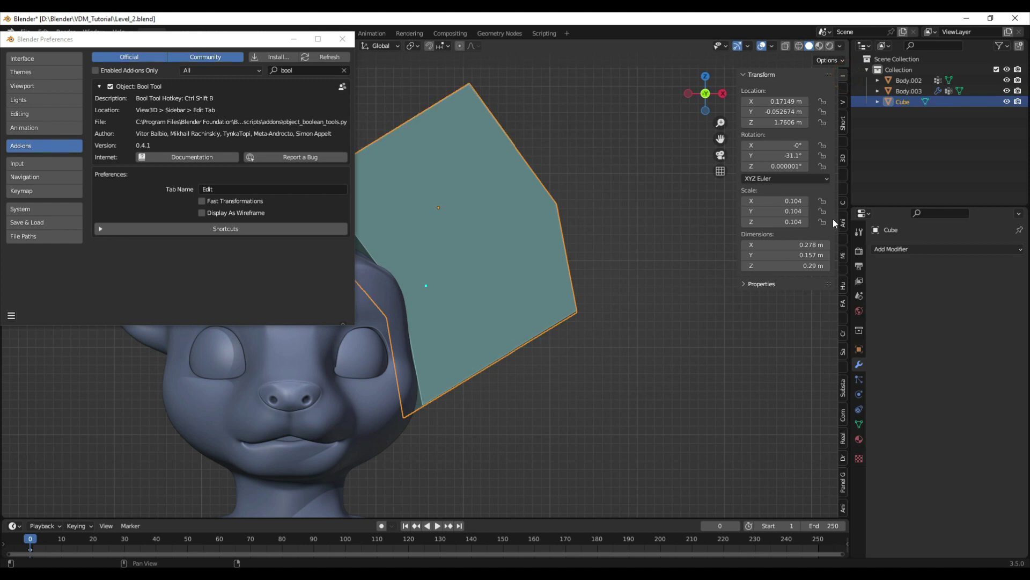
click(342, 39)
Select the cube and then Body.002, and run a Bool Tool Intersect so only the ear portion is kept
click(428, 168)
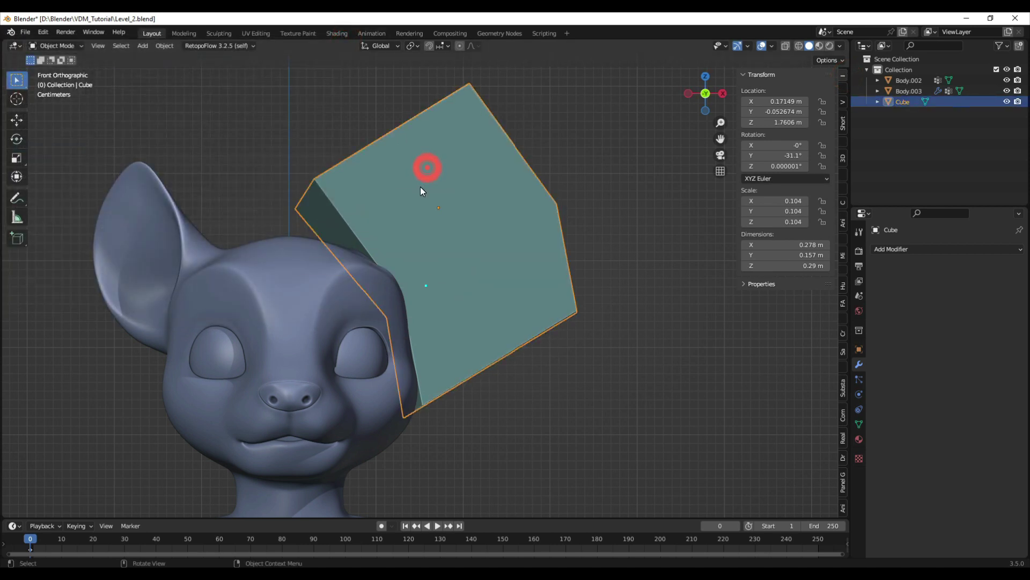
shift+click(330, 262)
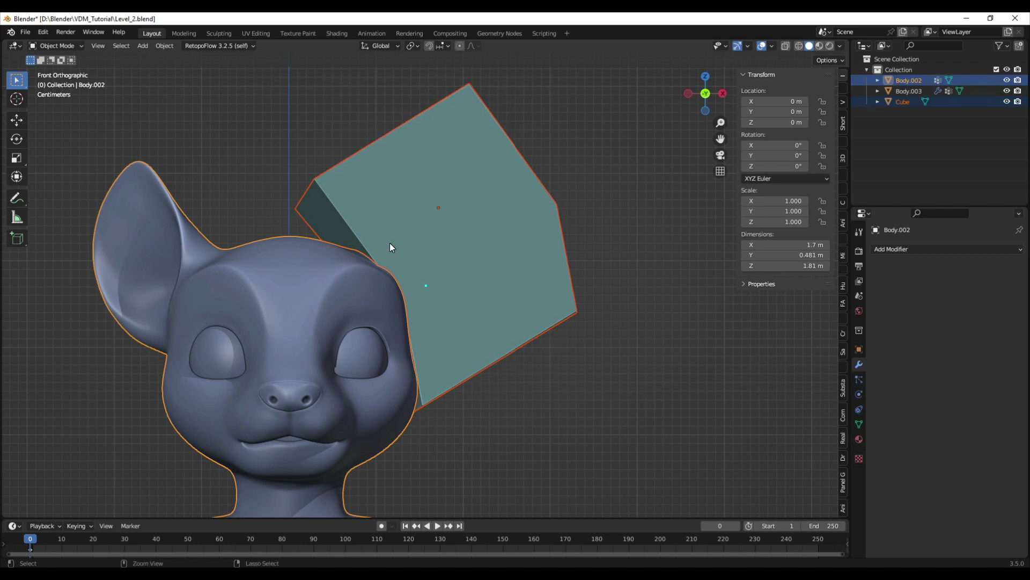
key(ctrl+KP_Multiply)
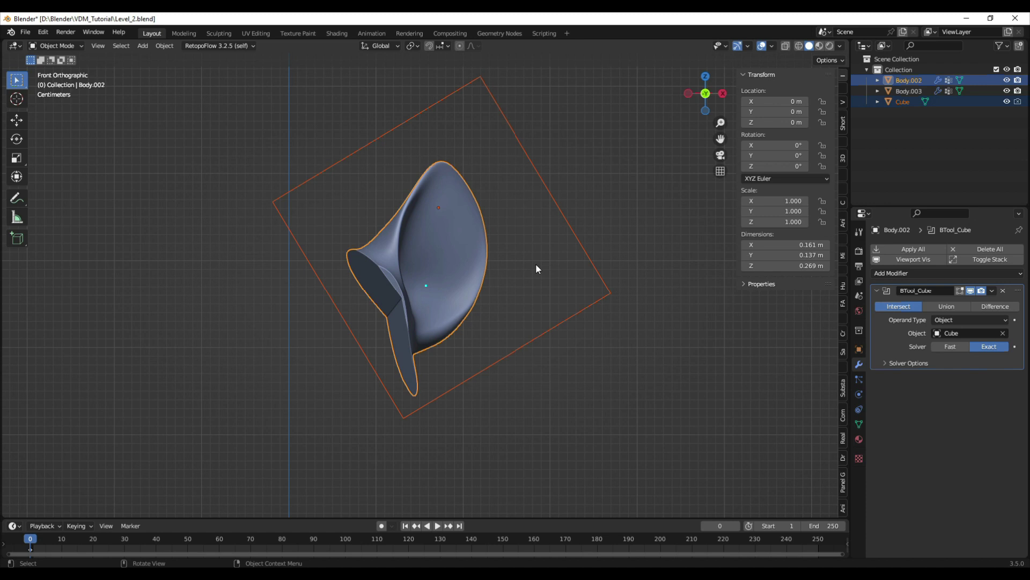
click(638, 317)
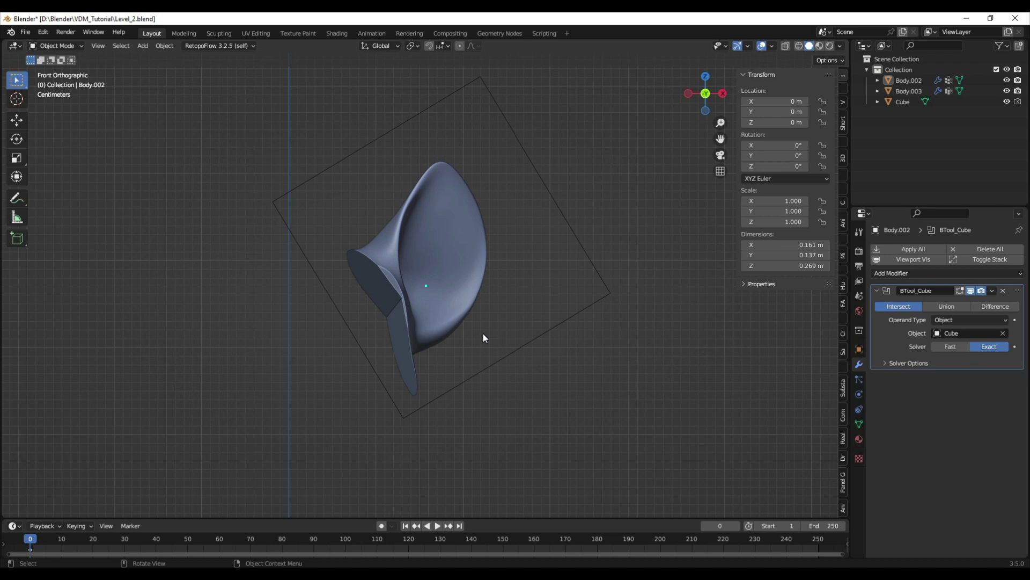
scroll(483, 334, down, 3)
middle_drag(493, 327, 484, 303)
scroll(450, 321, up, 4)
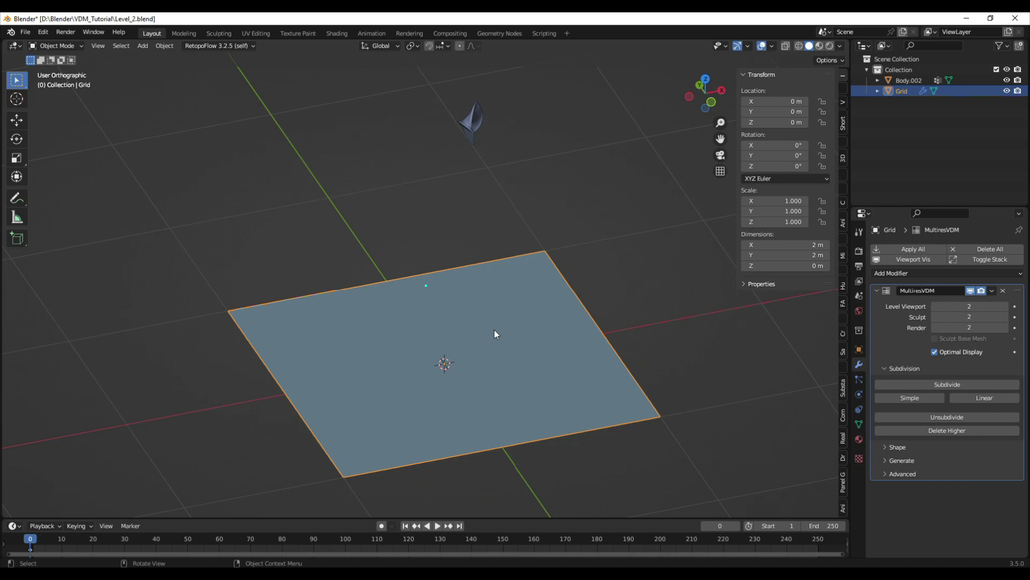
Select the cut-out ear Body.002 above the Grid plane and set its origin to Center of Mass (Surface)
scroll(497, 330, down, 4)
click(490, 183)
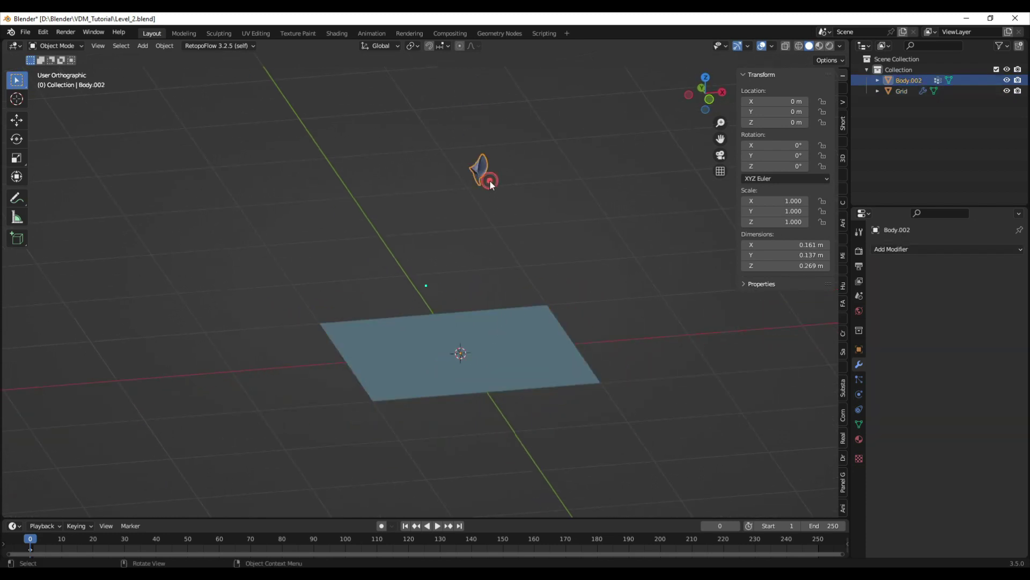
click(475, 327)
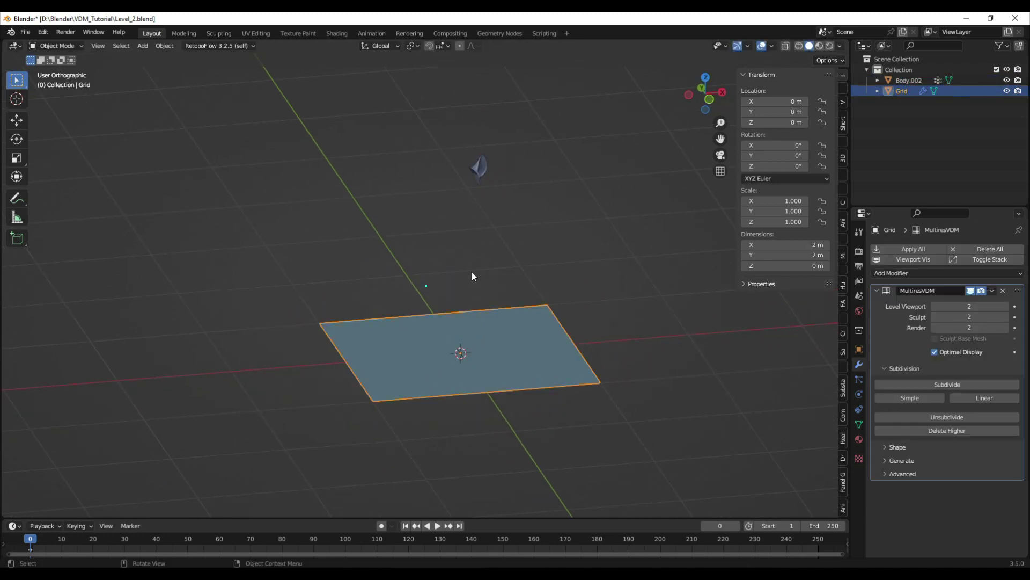
key(ctrl+z)
key(KP_1)
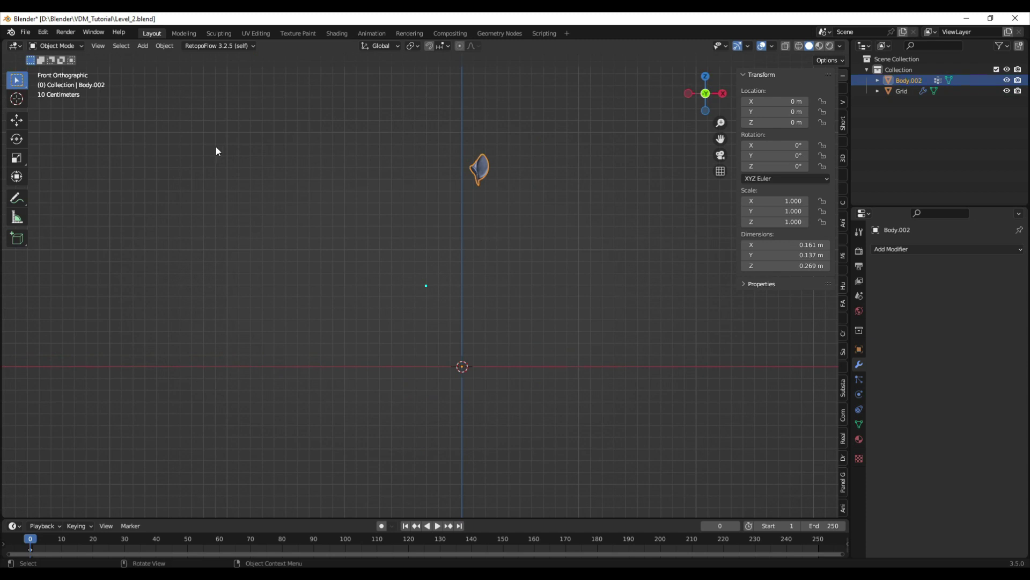
middle_drag(475, 322, 453, 352)
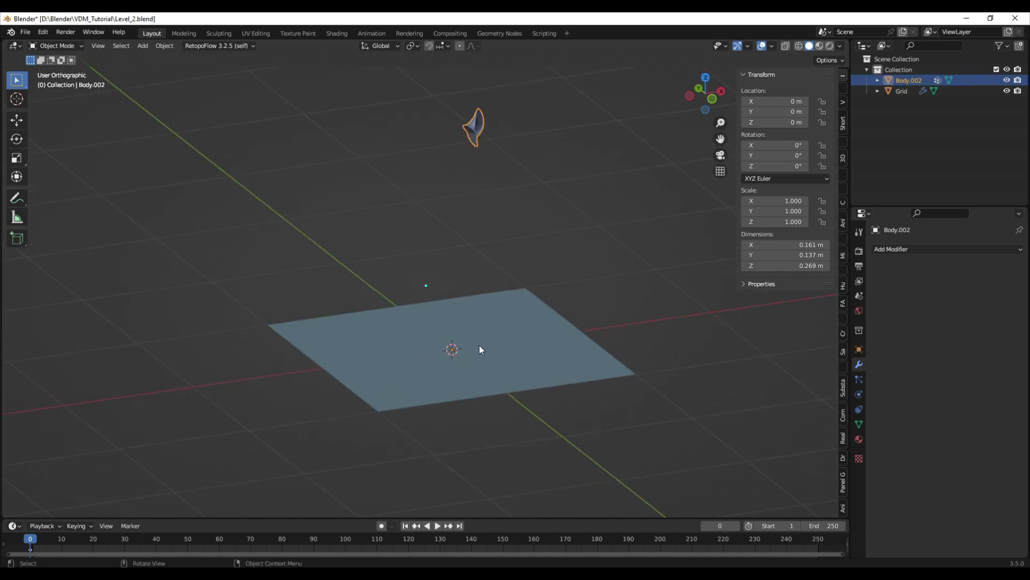
key(KP_1)
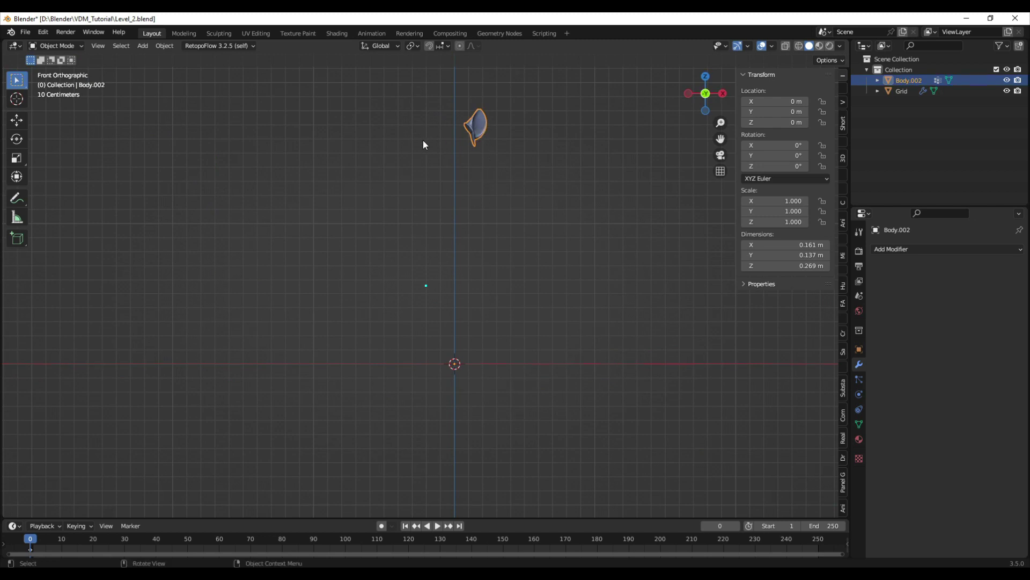
click(153, 46)
mouse_move(188, 68)
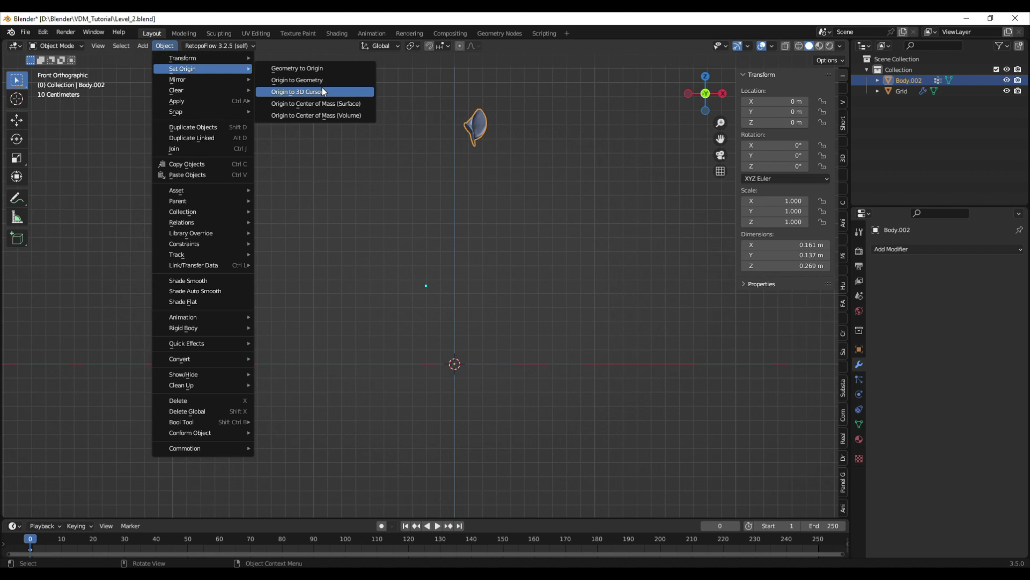
click(327, 103)
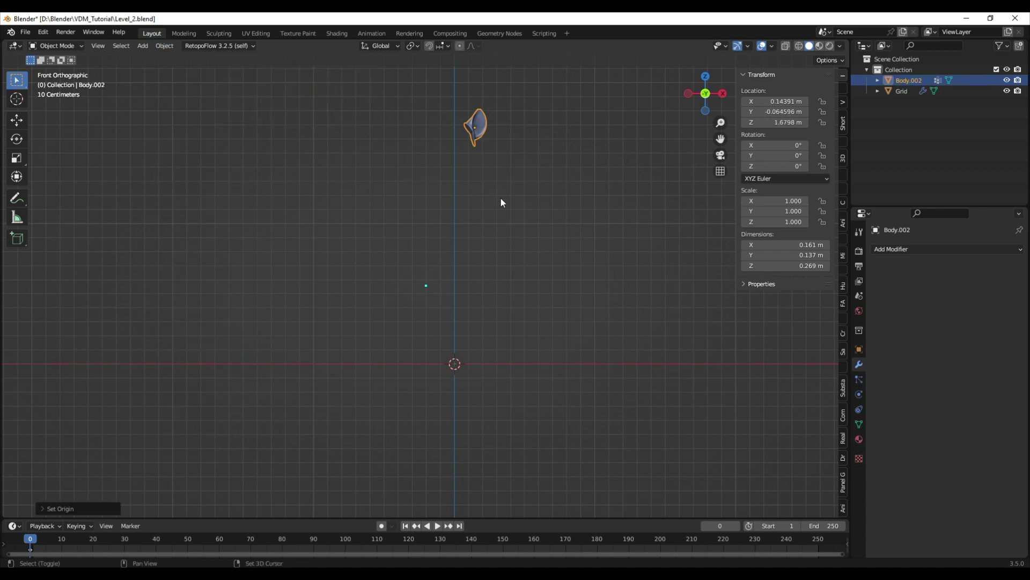
Lower the ear Body.002 along the Z axis to a height of about 0.11 m, close to the world origin
shift+middle_drag(510, 172, 488, 145)
key(g)
key(z)
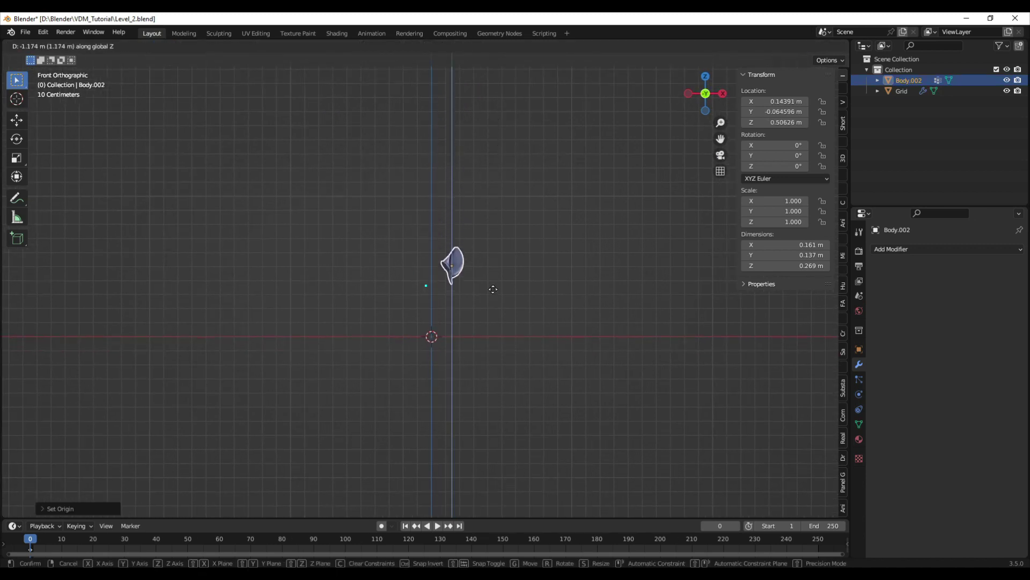
click(489, 340)
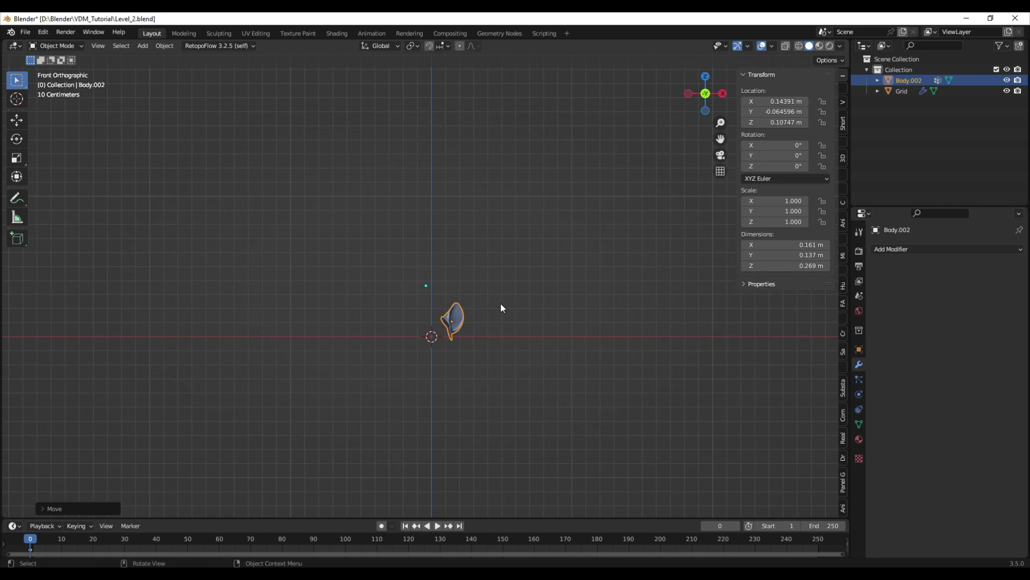
In the front view, tilt the ear about 56° so its cut base faces downward, and move it over the world origin
scroll(486, 330, up, 3)
key(r)
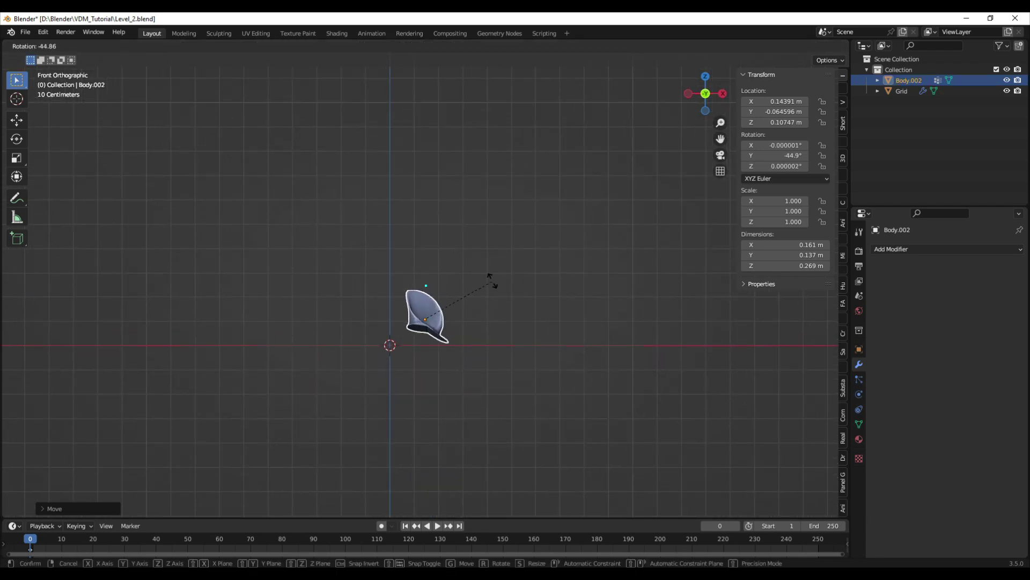
click(491, 278)
key(g)
click(441, 285)
scroll(419, 339, up, 3)
key(r)
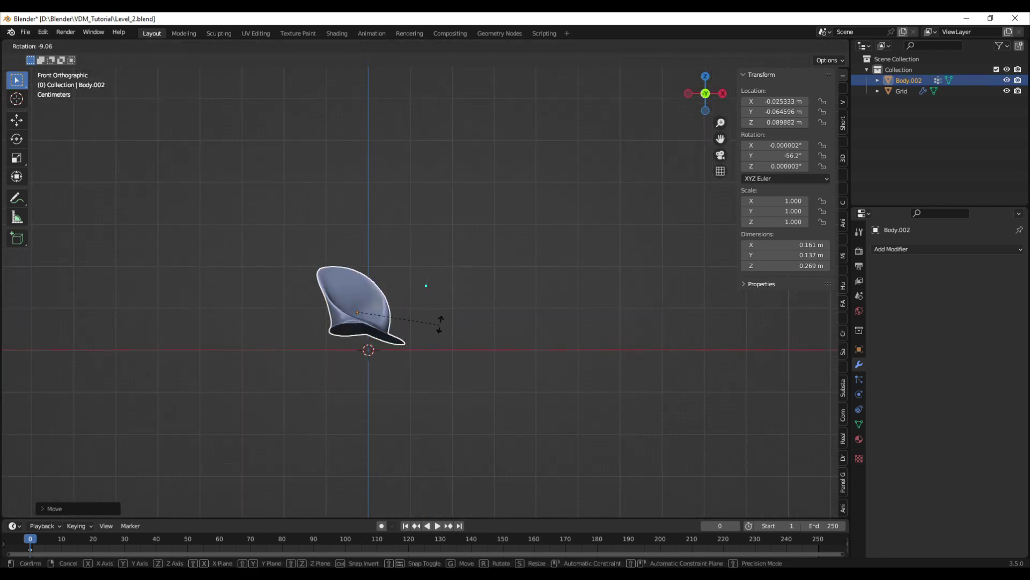
click(440, 323)
In the side view, rotate the ear about 14° to level its base and center it over the origin along Y
middle_drag(450, 340, 459, 336)
key(r)
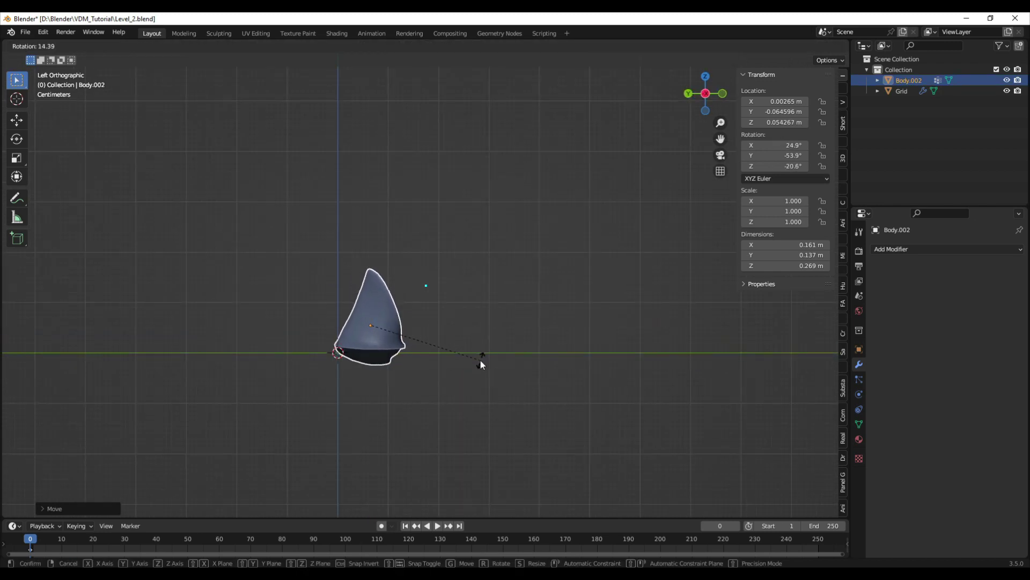
click(481, 360)
key(g)
key(y)
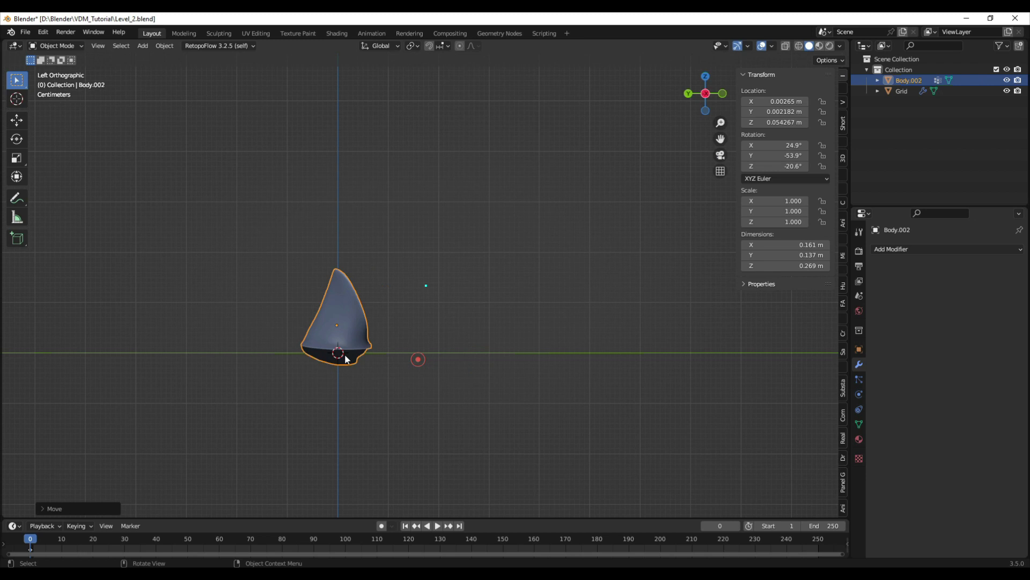
Lower the ear along Z to about 0.045 m so its base meets the ground line, and return to the front view
scroll(344, 355, up, 4)
key(g)
key(z)
click(365, 336)
scroll(365, 336, down, 5)
key(z)
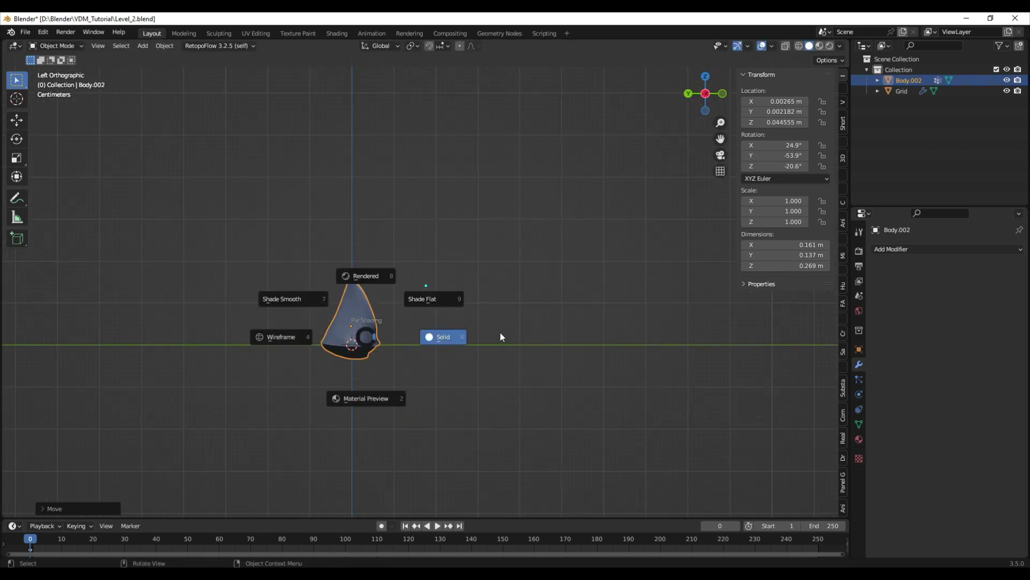
click(500, 336)
mouse_move(500, 336)
middle_down()
mouse_move(379, 352)
mouse_move(408, 335)
middle_up()
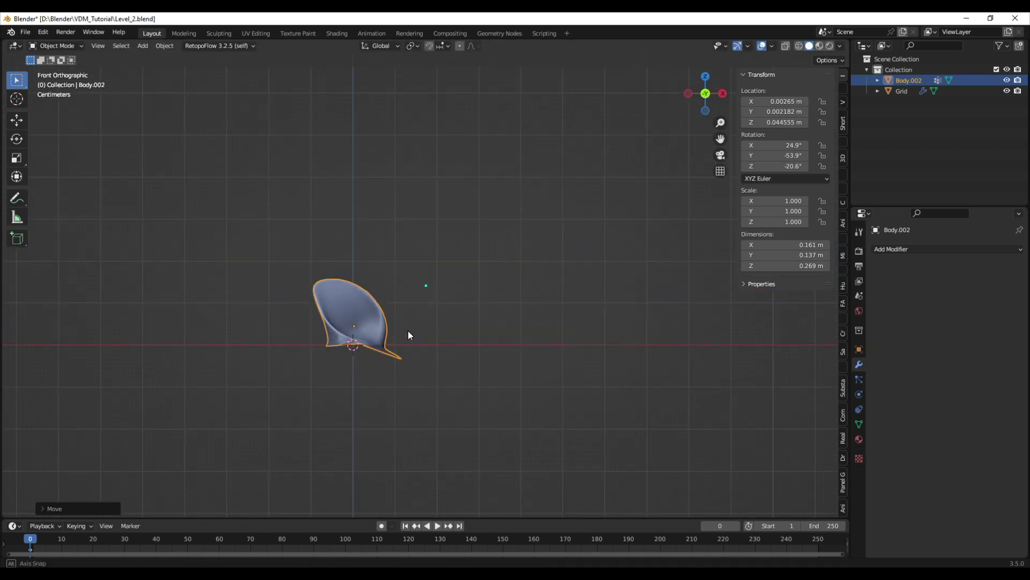
Select the Grid plane, examine its mesh in Edit Mode beneath the ear, and return to Object Mode
key(a)
click(383, 305)
scroll(386, 303, down, 3)
middle_drag(401, 300, 412, 355)
click(463, 323)
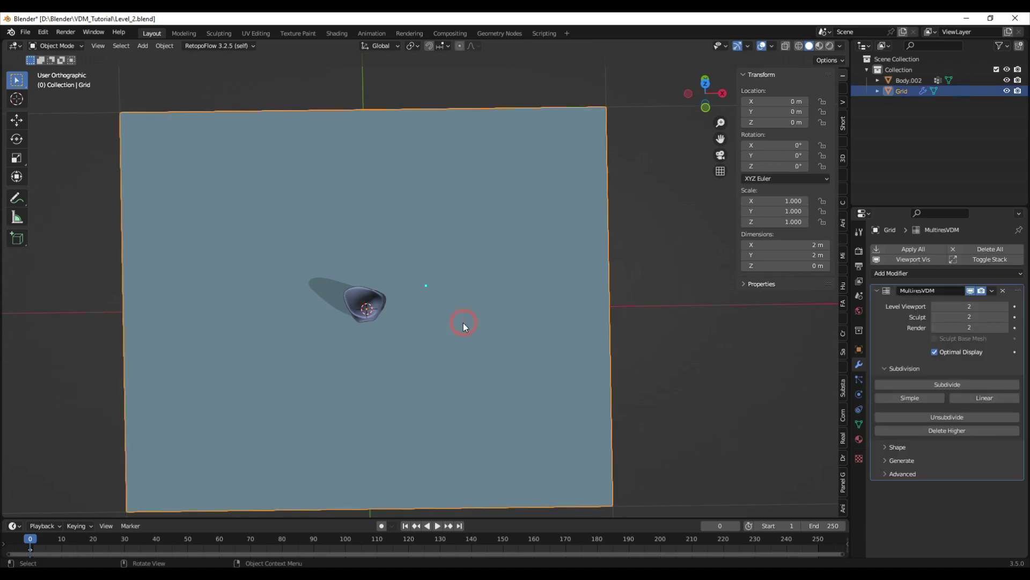
middle_drag(459, 324, 387, 324)
scroll(387, 321, up, 5)
key(Tab)
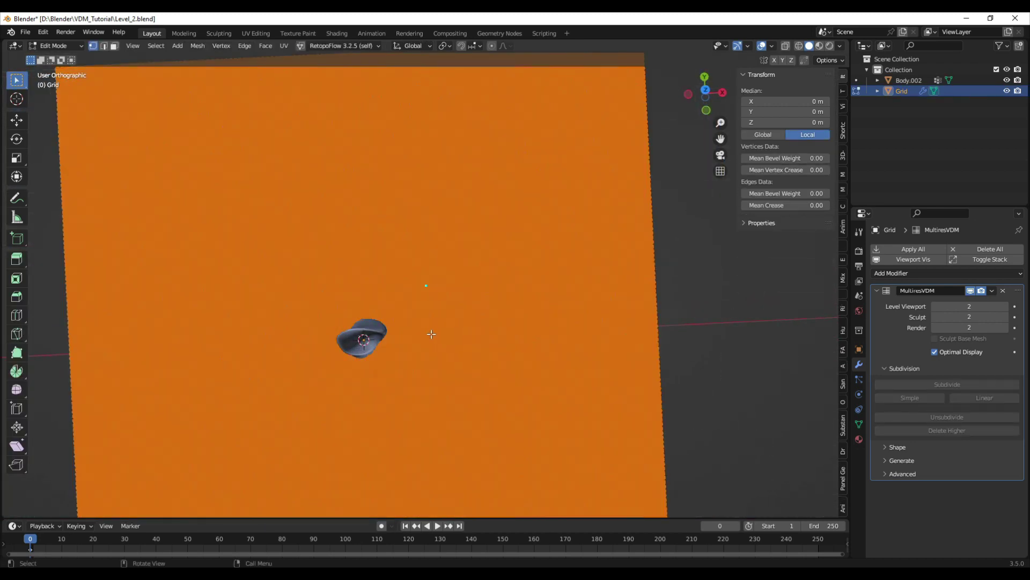
scroll(431, 334, down, 3)
key(ctrl+Tab)
Select the ear and scale it up uniformly to about 7.96 in the top view, keeping it within the Grid plane
click(370, 330)
click(387, 336)
alt+middle_drag(372, 323, 439, 342)
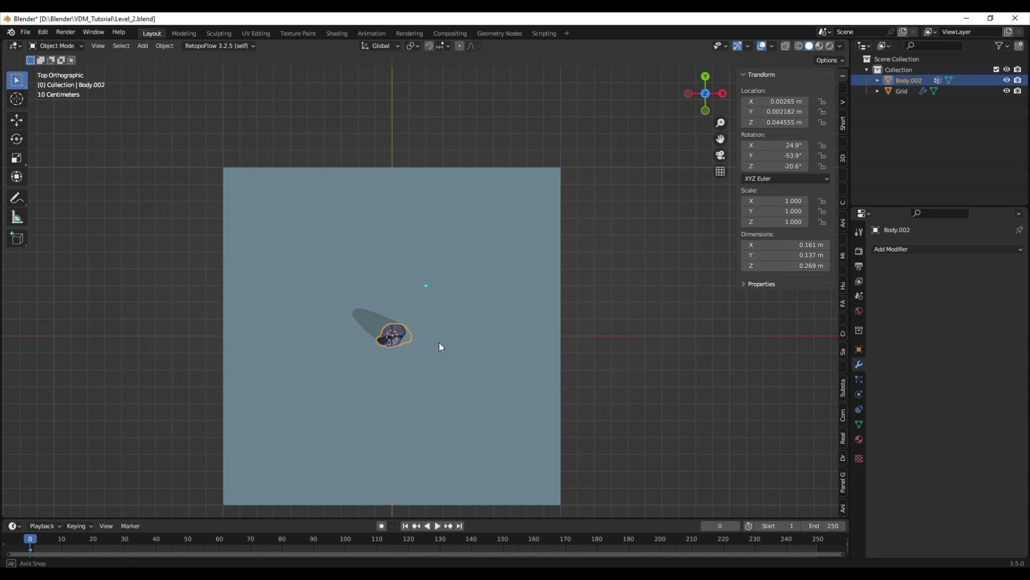
scroll(439, 346, down, 1)
scroll(358, 296, down, 4)
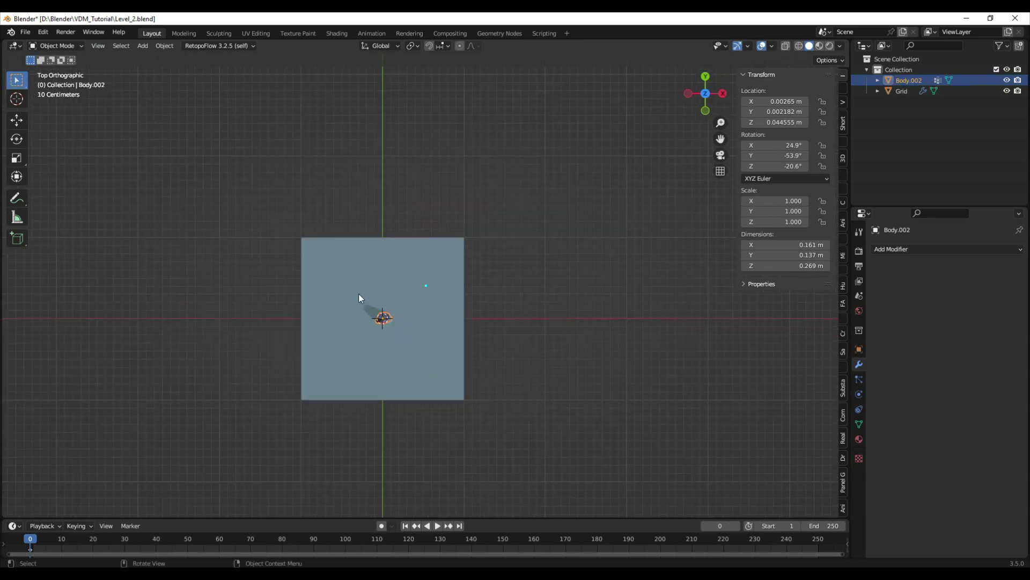
scroll(326, 276, up, 4)
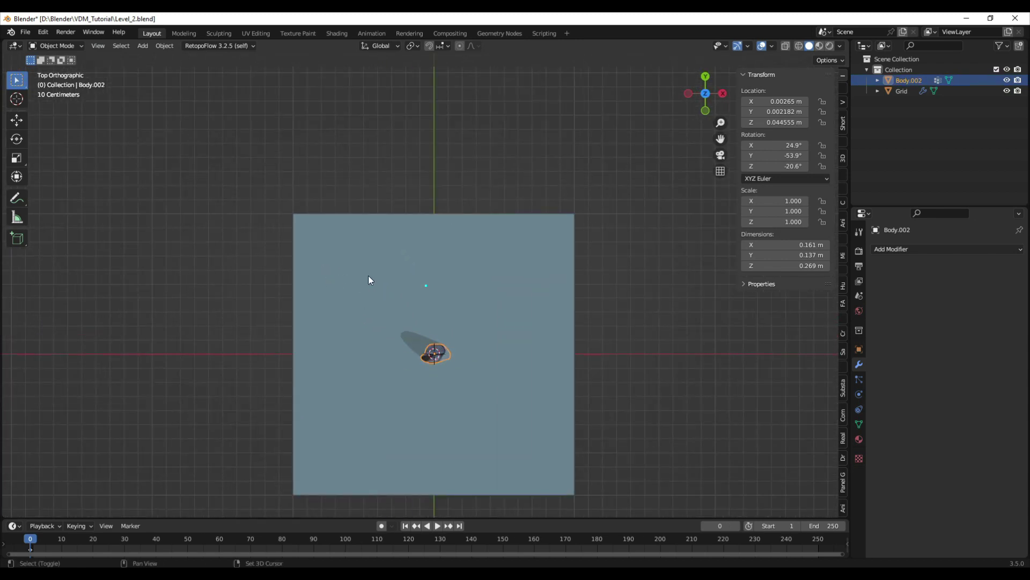
shift+middle_drag(368, 280, 345, 243)
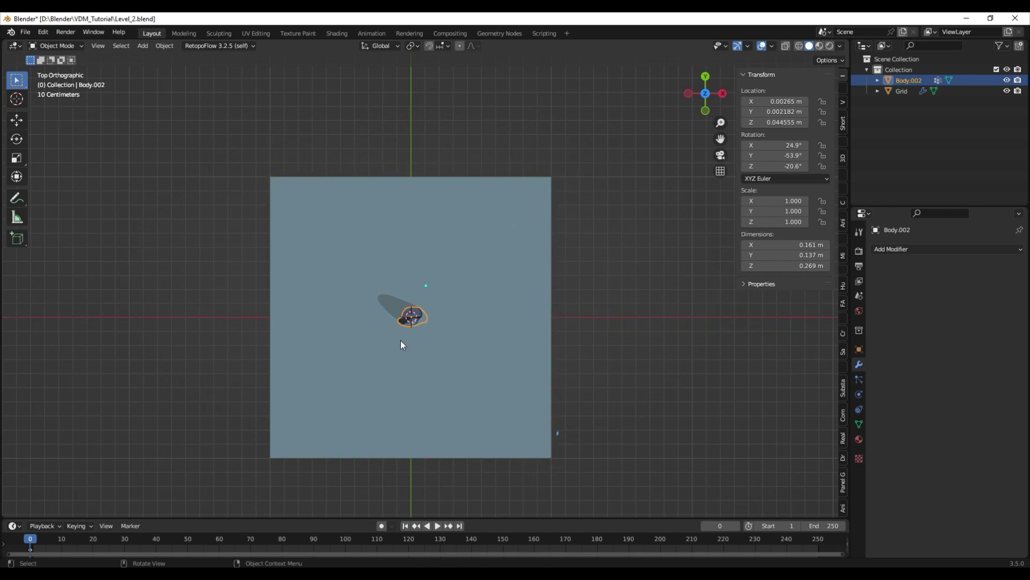
shift+middle_drag(485, 362, 456, 310)
key(s)
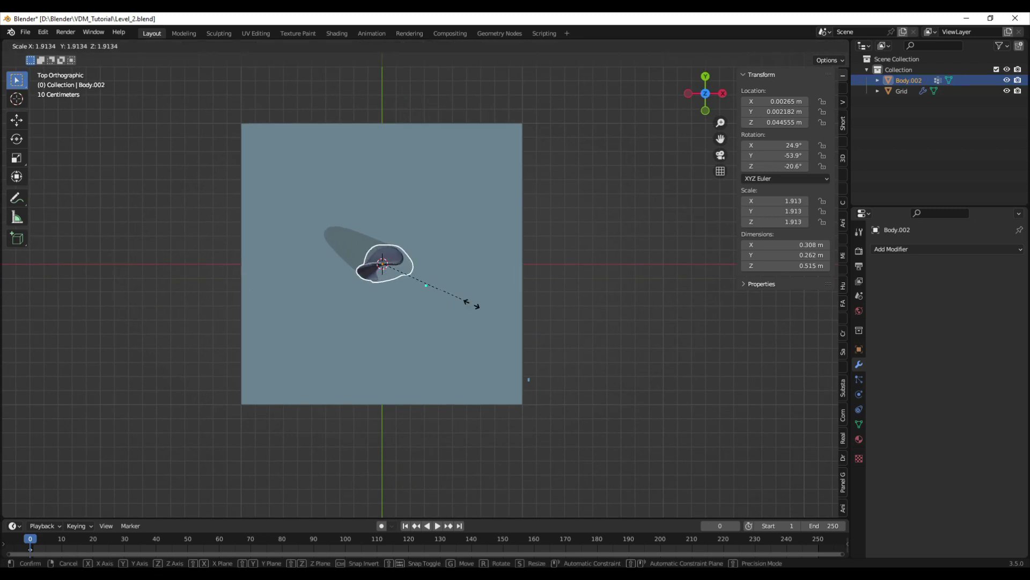
click(756, 387)
Shift the ear along X to about -0.16 m and enlarge it to a scale of about 8.65
key(g)
key(x)
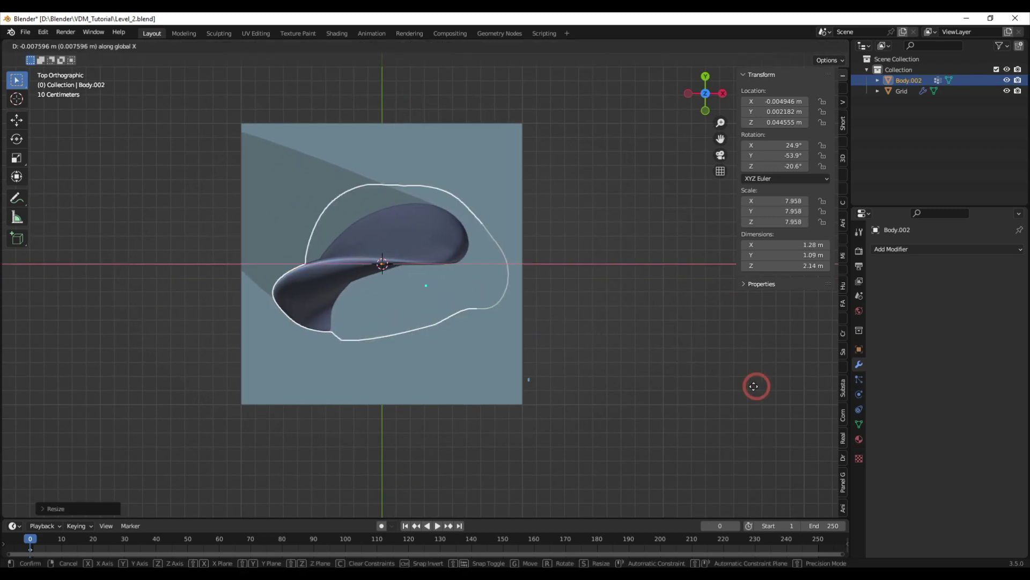
click(733, 386)
key(s)
click(800, 394)
middle_drag(725, 391, 489, 363)
key(s)
click(542, 370)
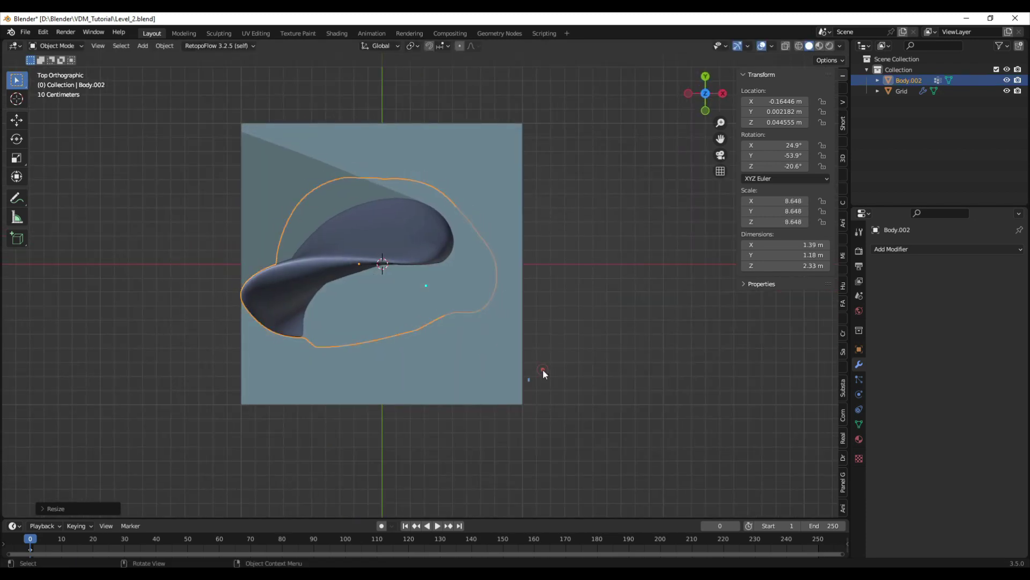
Move the ear along X to about -0.077 m and scale it to about 9.21 so it nearly spans the plane's width
key(g)
key(x)
click(556, 371)
key(s)
click(569, 380)
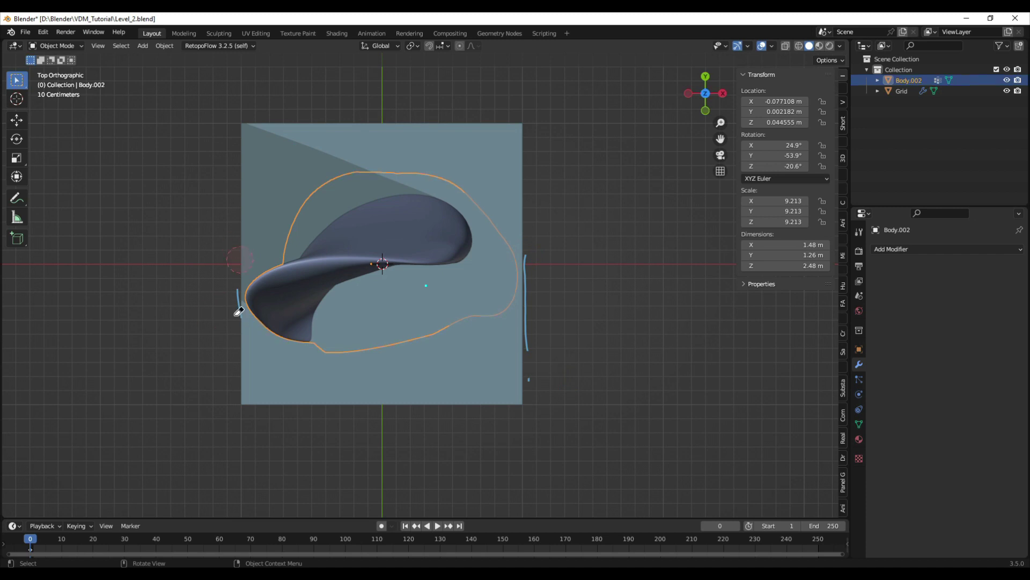
Raise the ear along Z to about 0.33 m so only its uneven base extends below the Grid plane
middle_drag(535, 396, 526, 272)
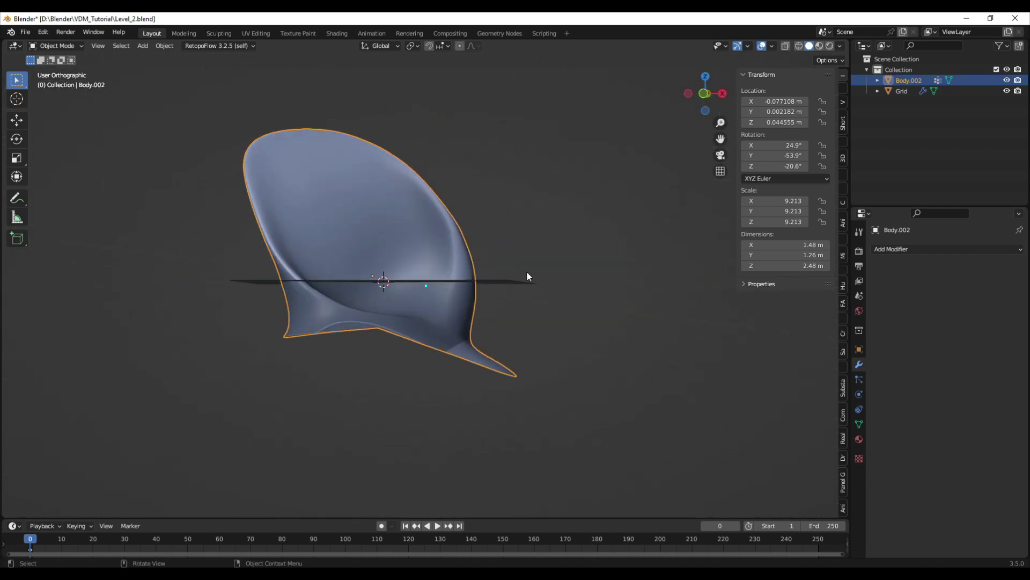
key(g)
key(z)
click(527, 222)
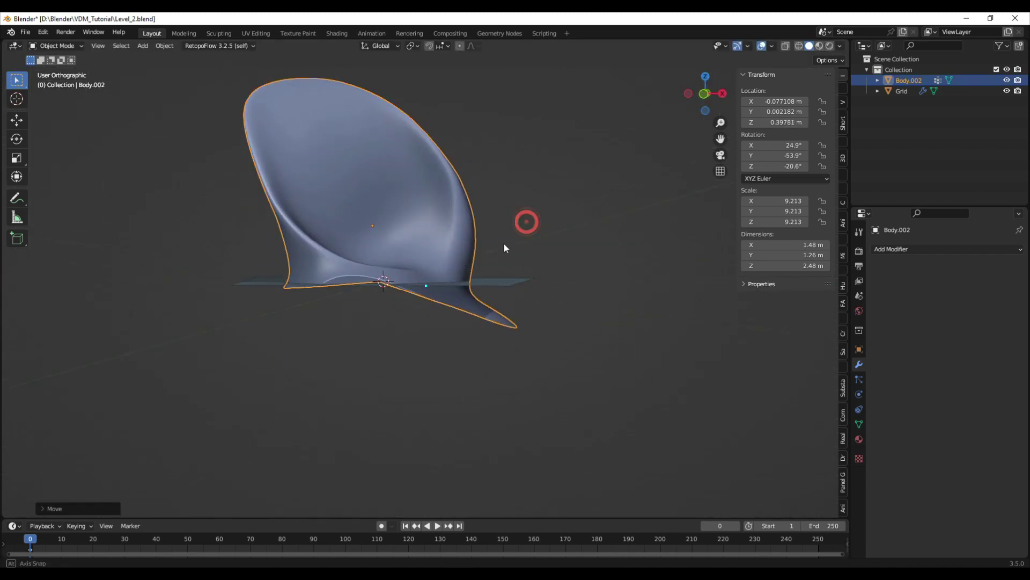
key(KP_1)
scroll(500, 250, up, 2)
key(g)
key(z)
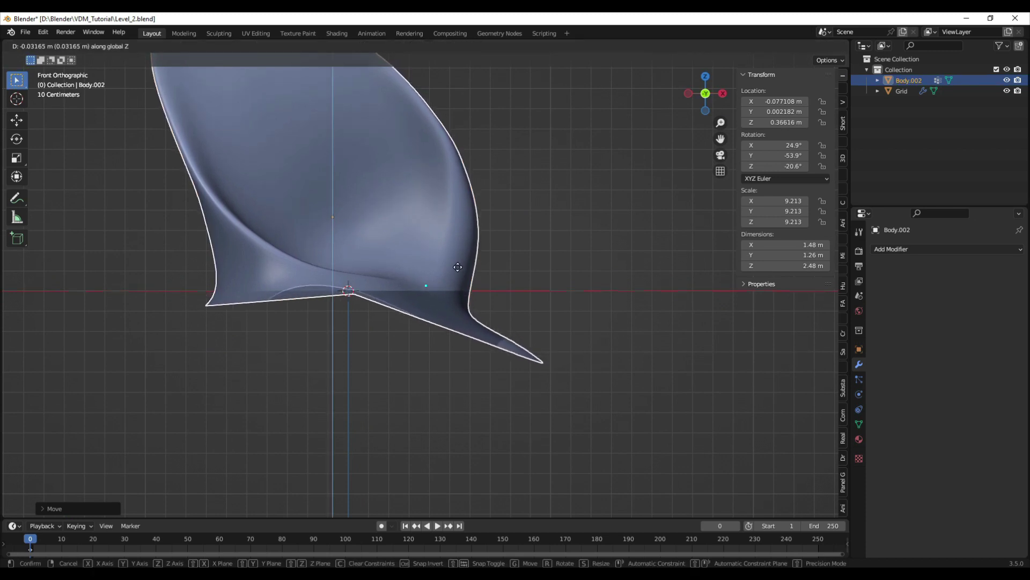
click(460, 274)
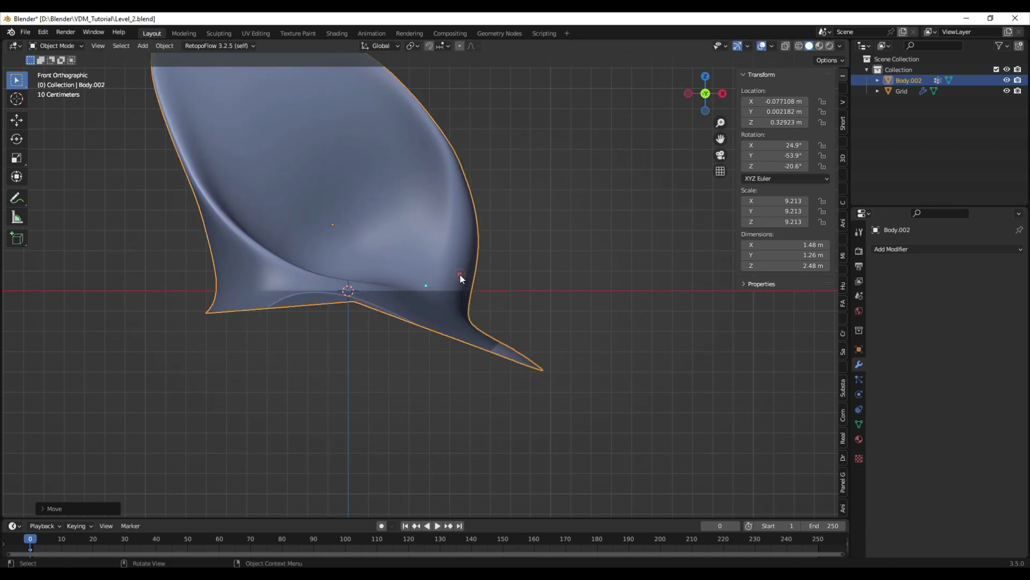
Add a cube and lower it along Z to about -1.007 m so its top face lies at the Grid plane
scroll(454, 278, down, 2)
middle_drag(454, 278, 462, 330)
scroll(397, 334, up, 3)
click(405, 328)
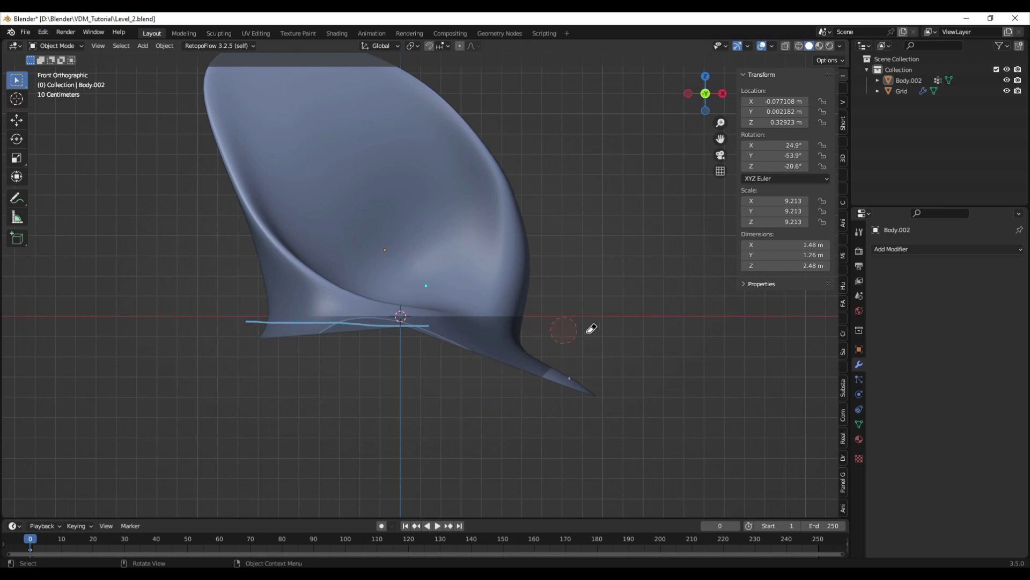
key(shift+a)
mouse_move(381, 323)
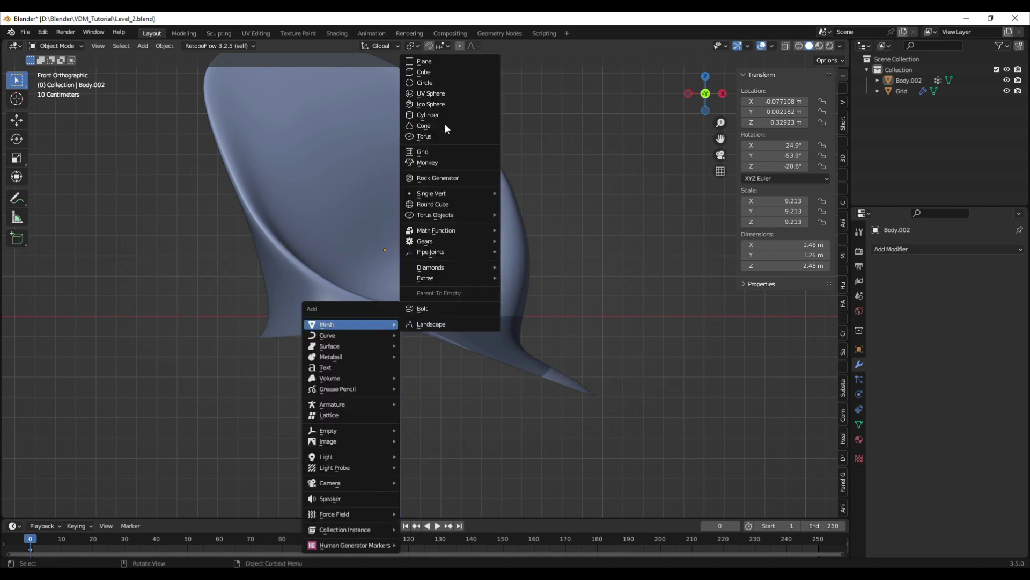
click(451, 73)
key(g)
key(z)
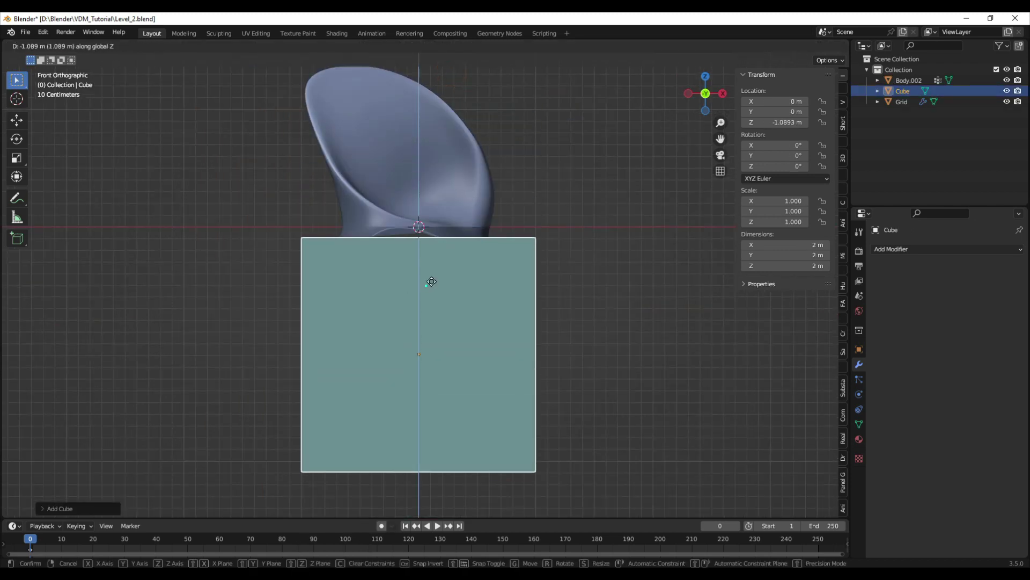
click(432, 274)
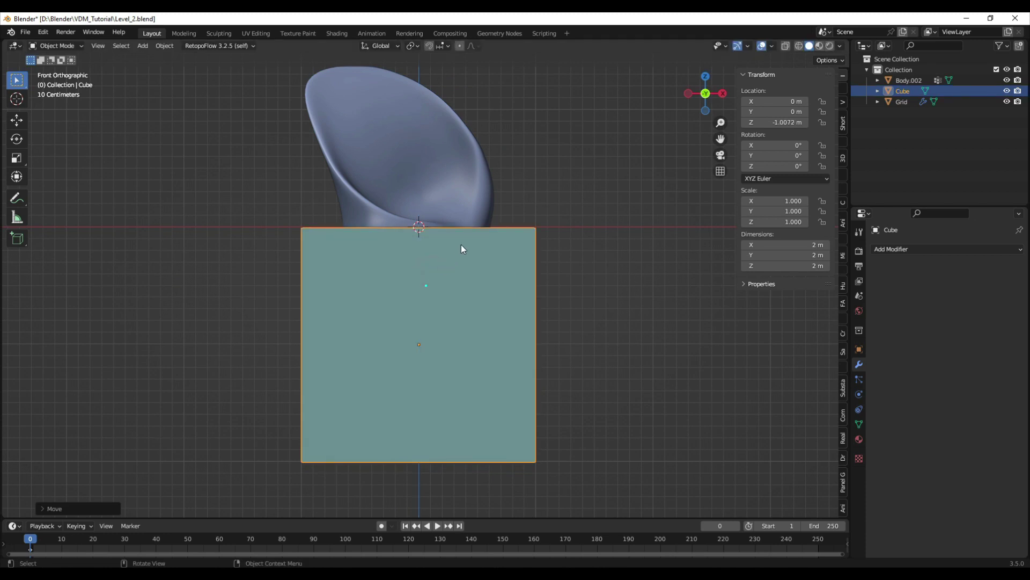
Widen the cube along X to a scale of about 1.35 and fine-tune its Z position to about -1.009 m
key(g)
key(z)
right_click(485, 237)
key(s)
key(x)
click(555, 237)
mouse_move(476, 244)
middle_down()
mouse_move(498, 253)
mouse_move(474, 232)
middle_up()
scroll(498, 253, up, 1)
key(g)
key(z)
click(495, 247)
Subtract the cube from the ear Body.002 with a Bool Tool Difference and apply the BTool_Cube modifier
key(z)
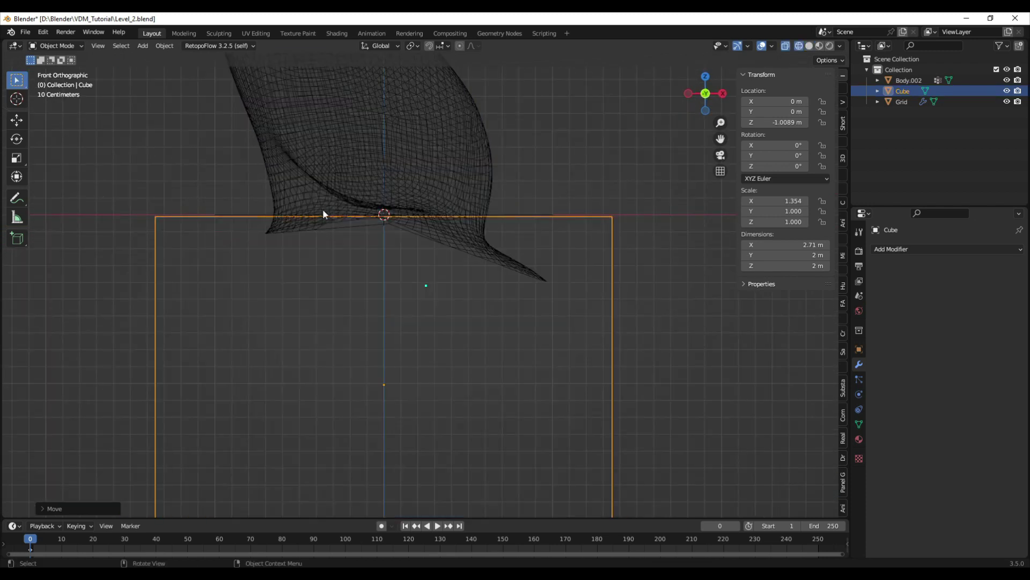
key(z)
shift+click(382, 199)
key(ctrl+KP_Subtract)
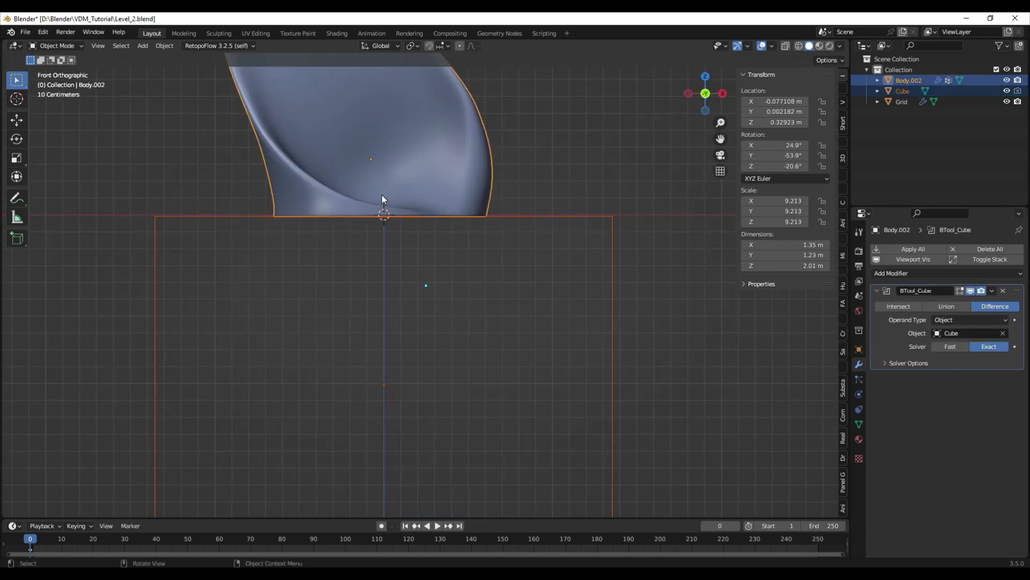
click(991, 292)
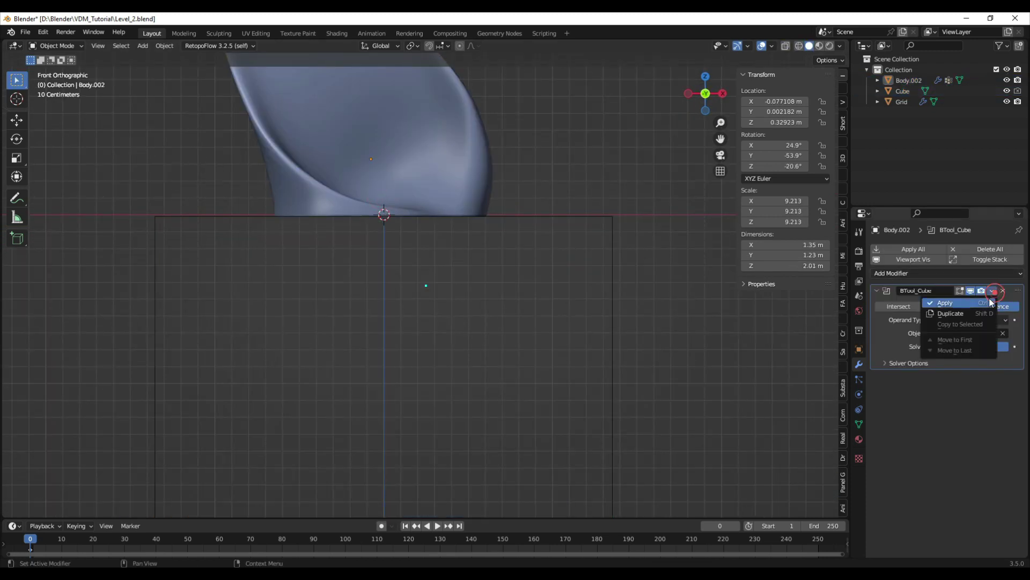
click(987, 300)
Select the cutter cube beneath the ear and hide it from the viewport
click(616, 220)
key(h)
middle_drag(613, 220, 509, 295)
Select the Grid plane and examine from several angles how the trimmed ear's base meets it
click(535, 240)
scroll(486, 213, up, 1)
scroll(491, 214, down, 2)
scroll(515, 263, up, 4)
middle_drag(524, 254, 523, 335)
scroll(523, 336, down, 5)
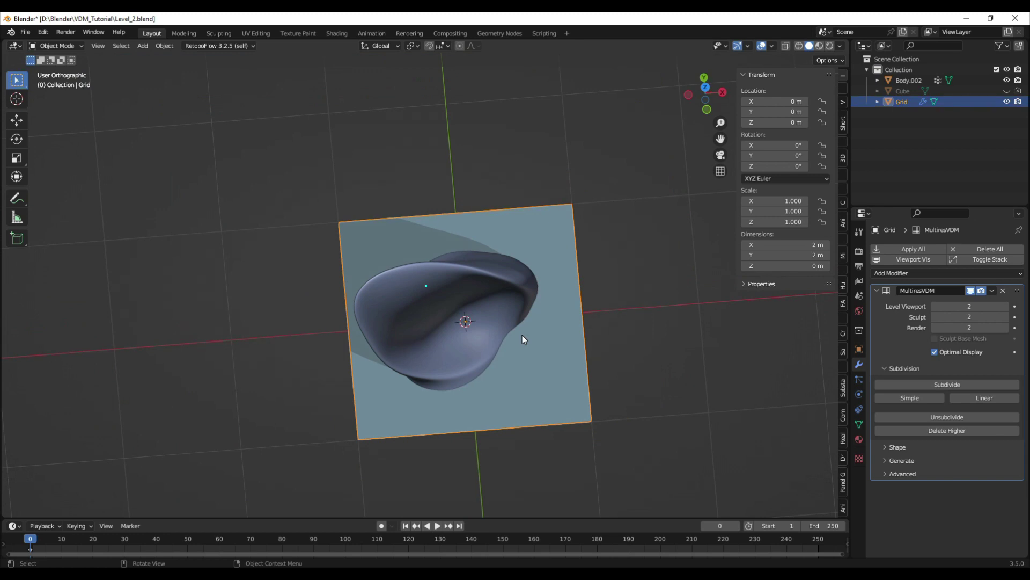
mouse_move(523, 335)
middle_down()
mouse_move(510, 284)
mouse_move(536, 307)
mouse_move(504, 345)
mouse_move(510, 331)
middle_up()
scroll(510, 330, up, 4)
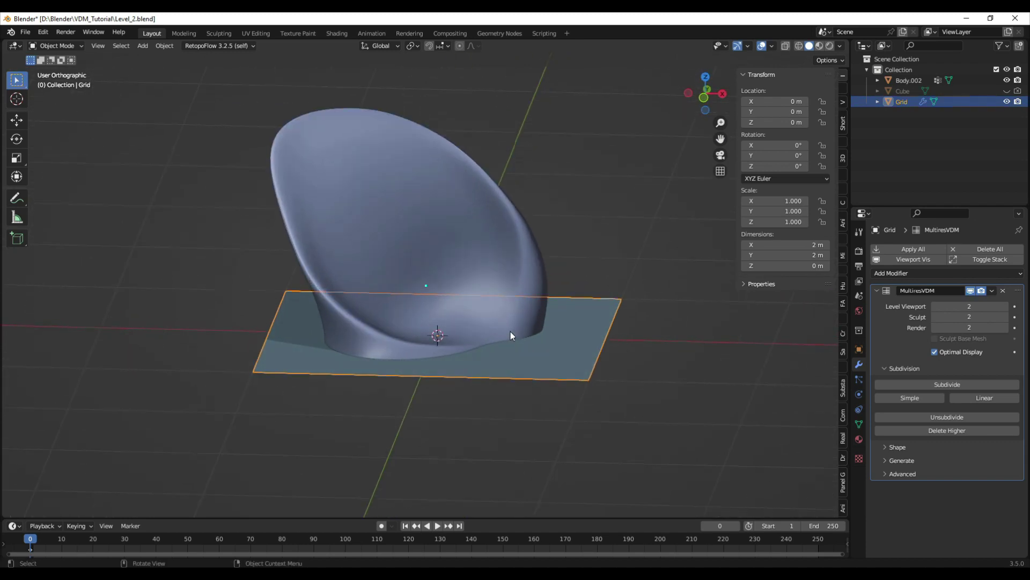
scroll(494, 339, down, 2)
Hide the Grid plane and select the ear Body.002 in the front view
click(535, 312)
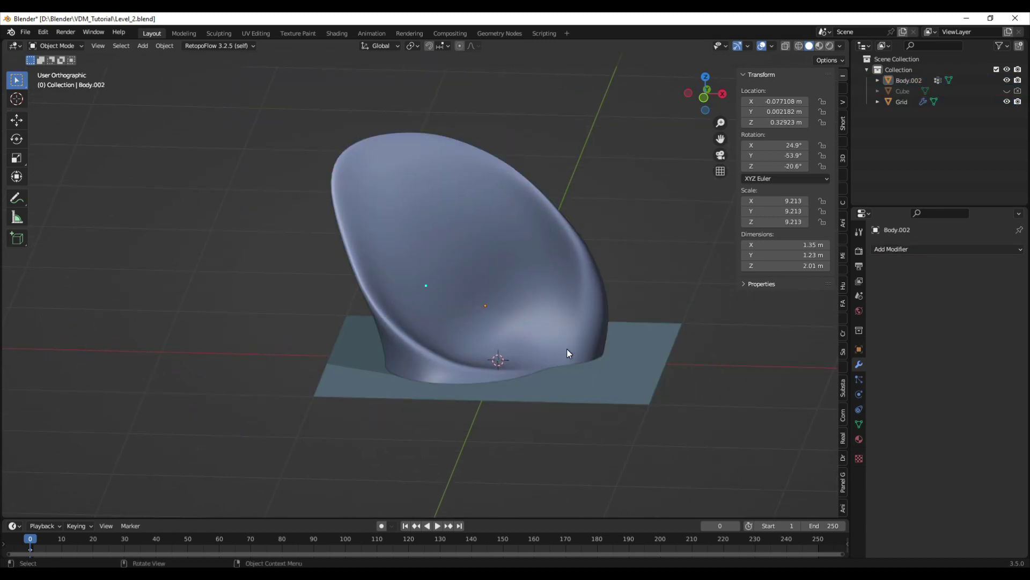
click(600, 379)
alt+middle_drag(557, 317, 552, 322)
mouse_move(548, 357)
middle_down()
mouse_move(566, 363)
mouse_move(555, 382)
mouse_move(540, 361)
middle_up()
key(h)
click(539, 359)
Add a cube under the ear, flatten it along Z to about 0.155 m thick, and lower it to about -0.08 m
key(shift+a)
mouse_move(532, 334)
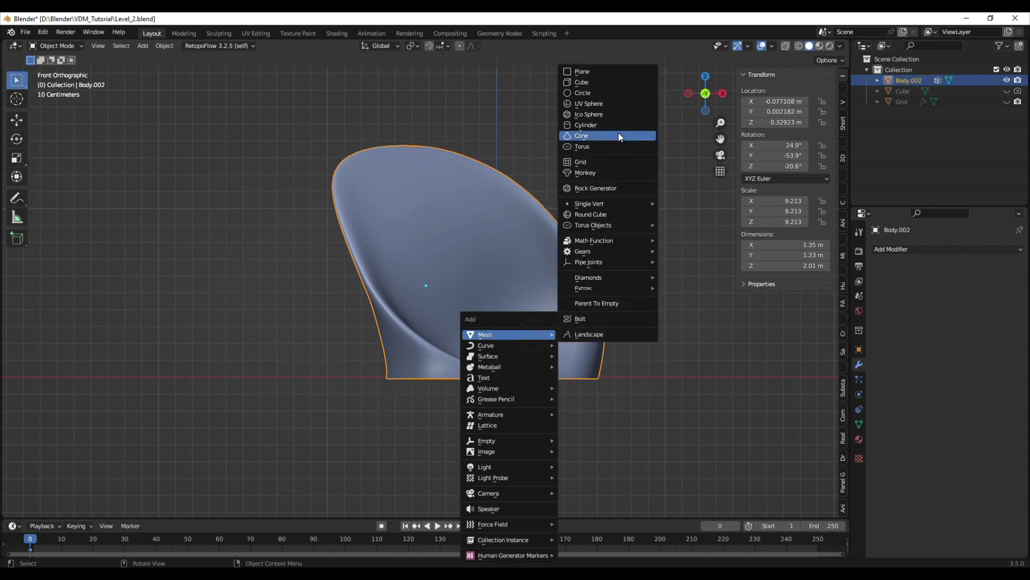
click(582, 82)
scroll(702, 351, down, 1)
key(s)
key(z)
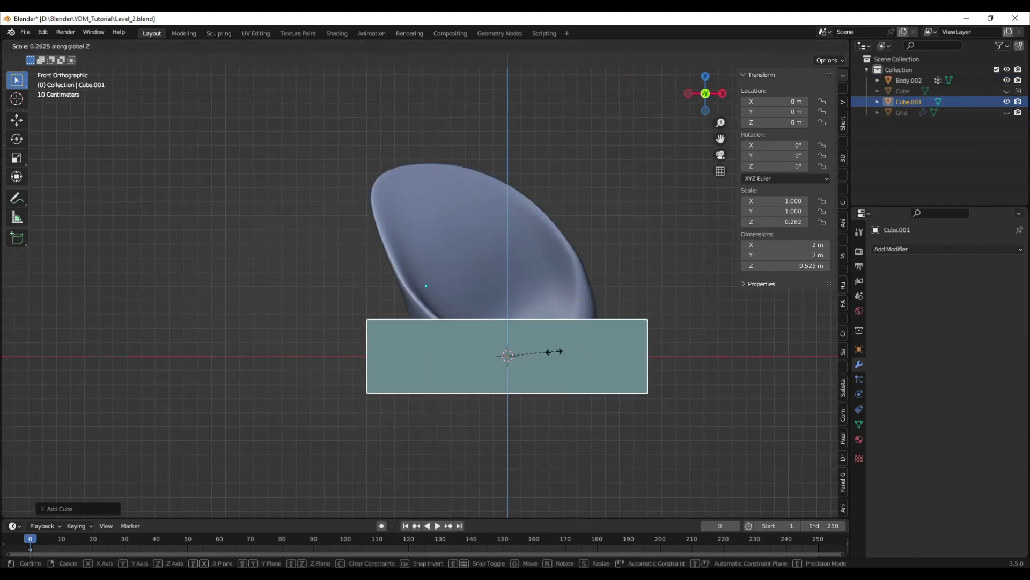
click(501, 368)
middle_drag(499, 381, 541, 363)
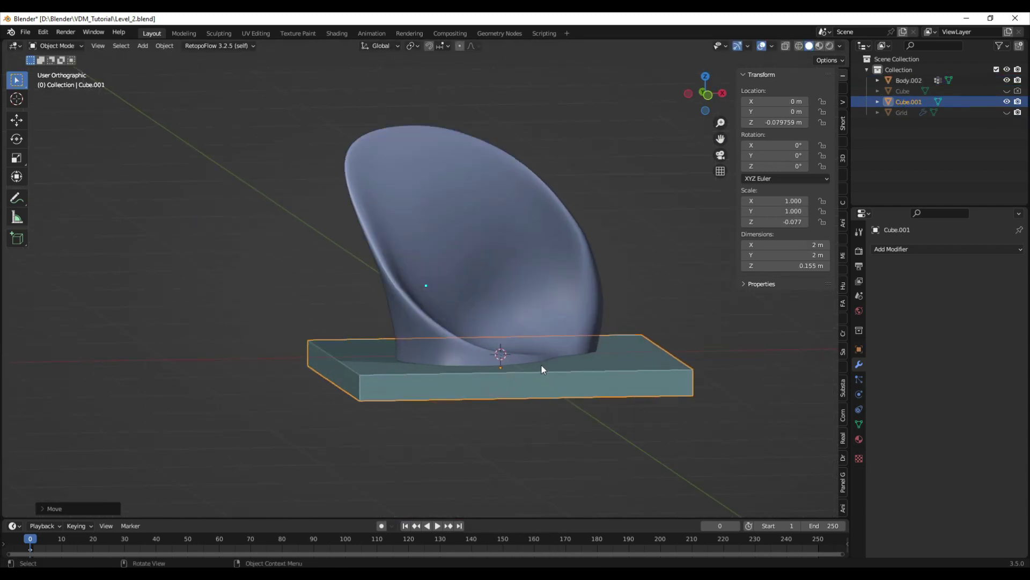
Raise the flattened cube along Z to about -0.061 m so its top surface meets the ear's base
key(g)
key(z)
click(539, 362)
key(KP_1)
scroll(533, 352, down, 3)
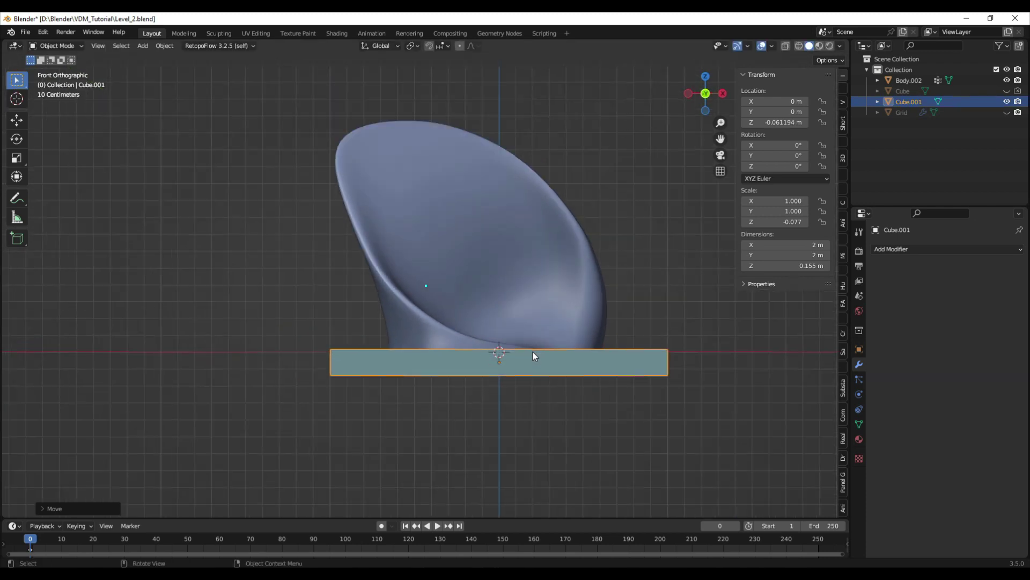
scroll(620, 360, down, 3)
Reveal all hidden objects and hide only the large cutter cube again, keeping the Grid plane in view
key(alt+h)
middle_drag(623, 323, 639, 392)
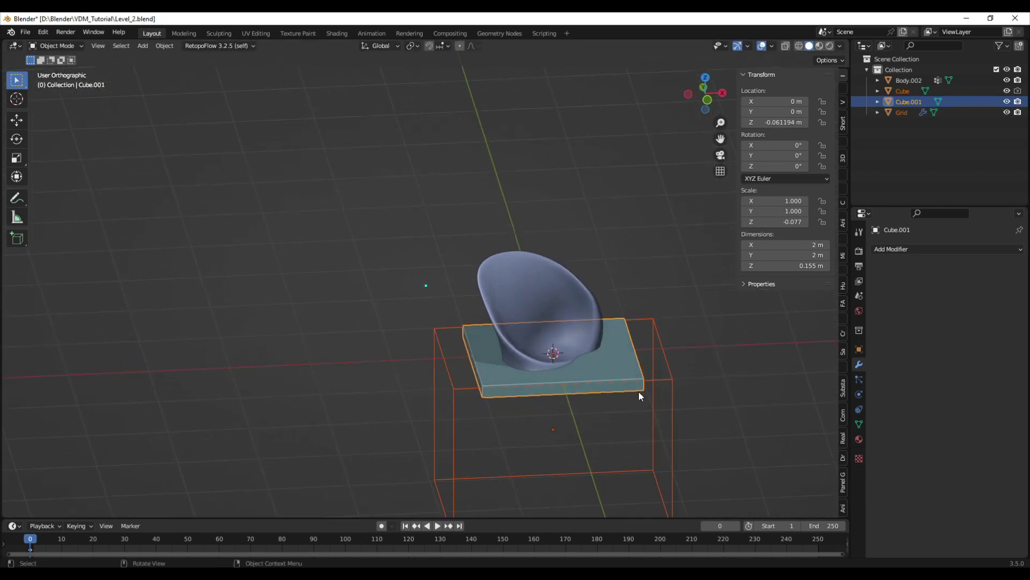
click(661, 387)
click(661, 378)
key(h)
In wireframe, scale the slab Cube.001 on X and Y only to about 2.04 m so it extends slightly past the Grid plane
scroll(644, 381, up, 4)
click(626, 385)
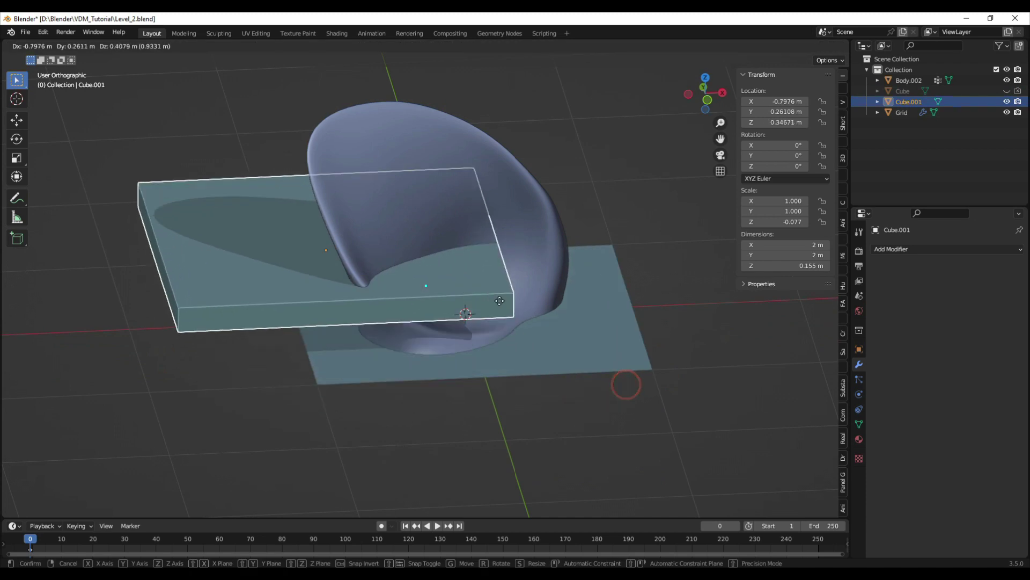
key(KP_1)
scroll(620, 358, up, 2)
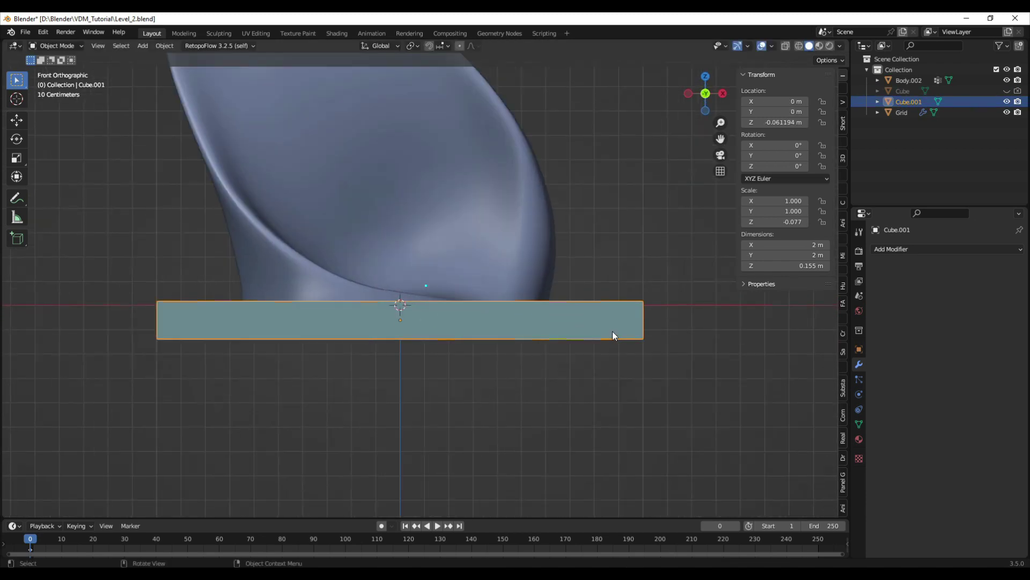
middle_drag(613, 330, 625, 352)
key(shift+z)
key(s)
key(shift+z)
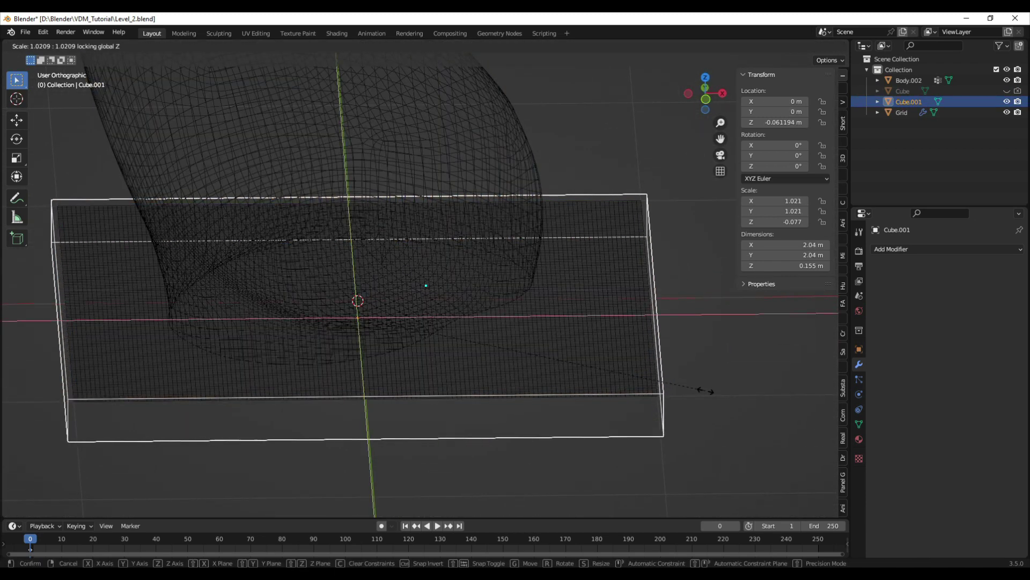
click(704, 390)
key(KP_1)
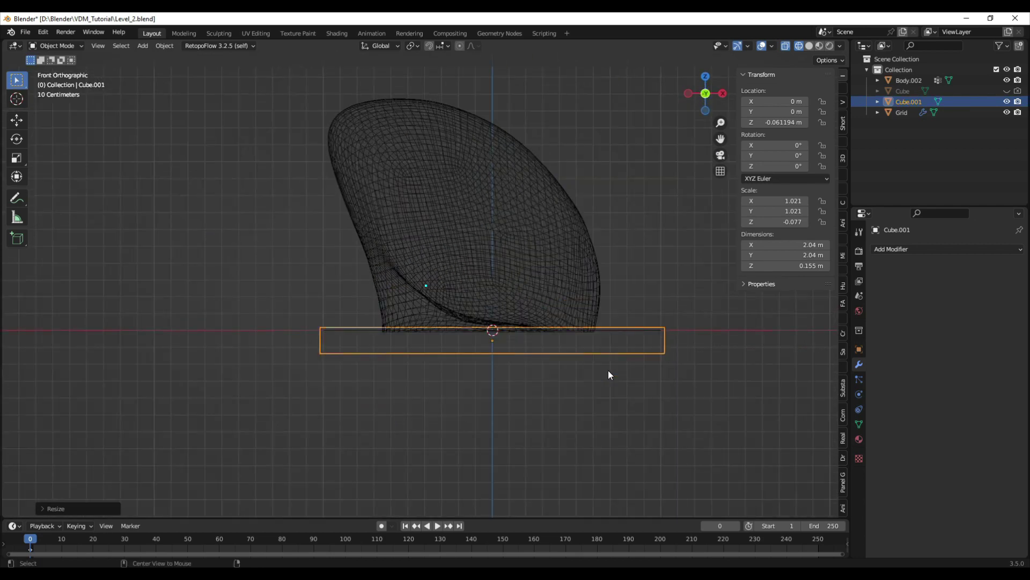
Merge the slab into the ear Body.002 with a Boolean Union, apply the modifier, and return to solid shading
shift+click(584, 308)
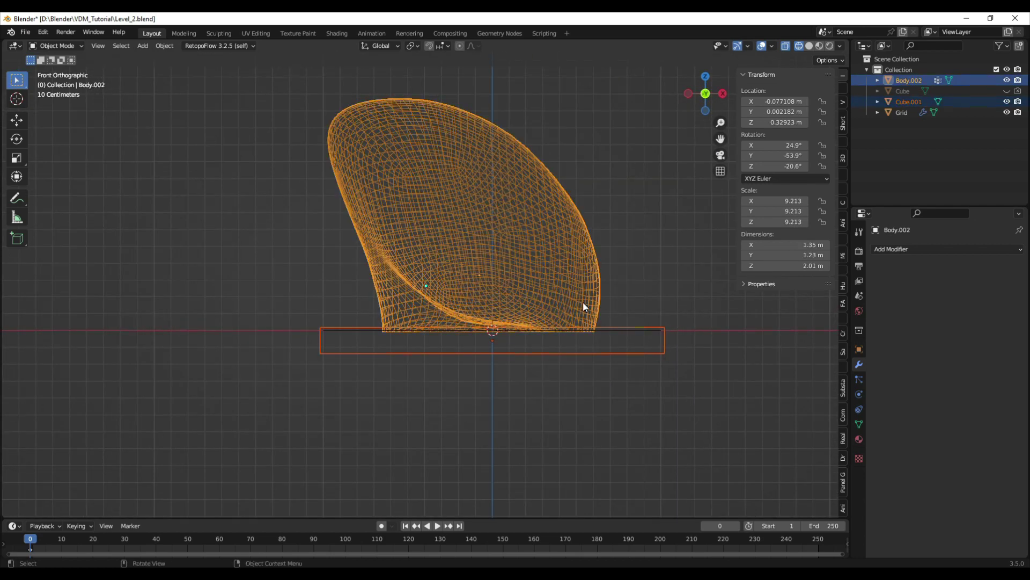
key(ctrl+KP_Add)
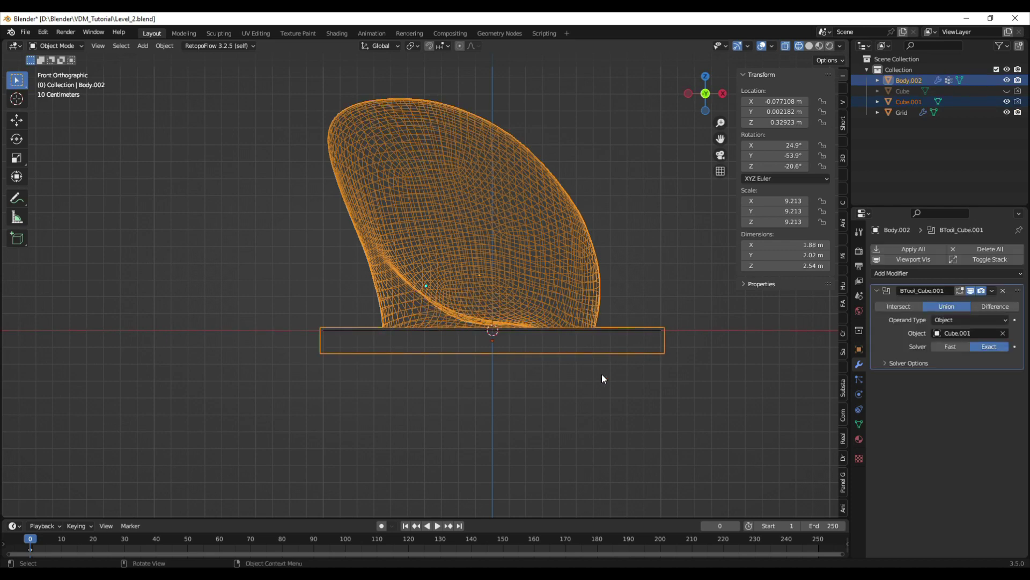
click(601, 374)
key(z)
click(620, 311)
middle_drag(604, 316, 601, 343)
click(600, 317)
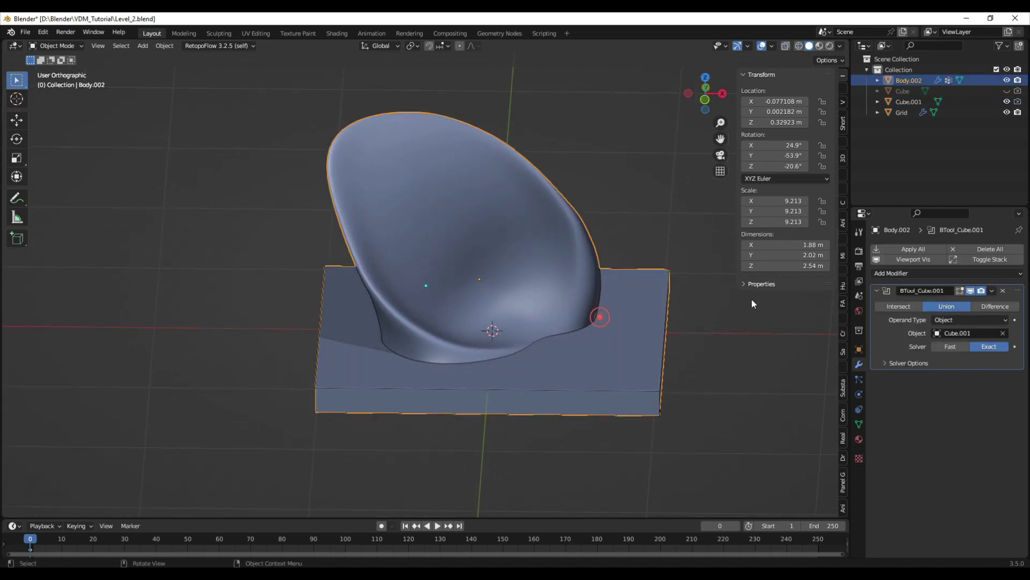
click(992, 291)
click(982, 304)
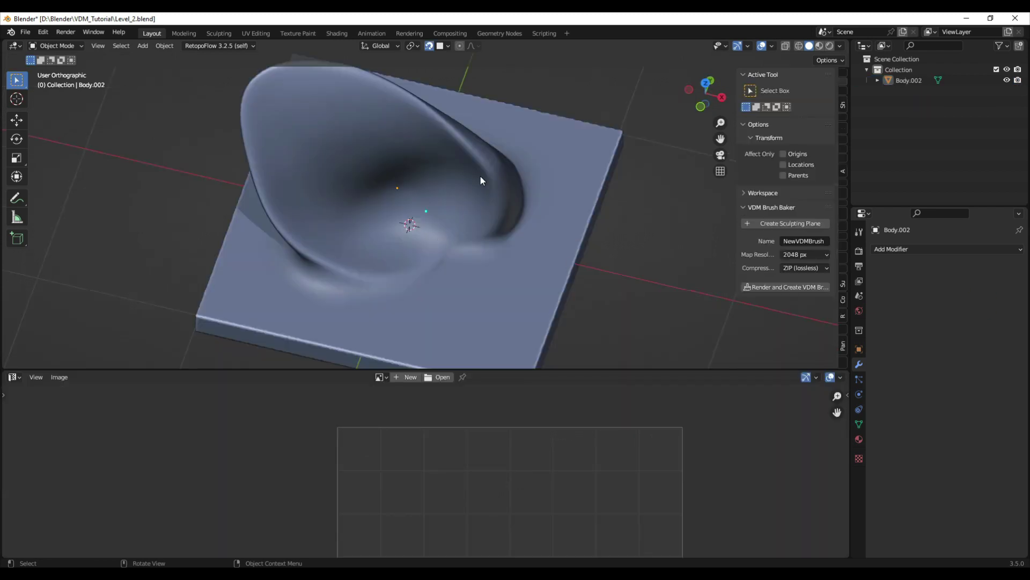
Create a new sculpting plane with the VDM Brush Baker and switch it to Object Mode
click(772, 223)
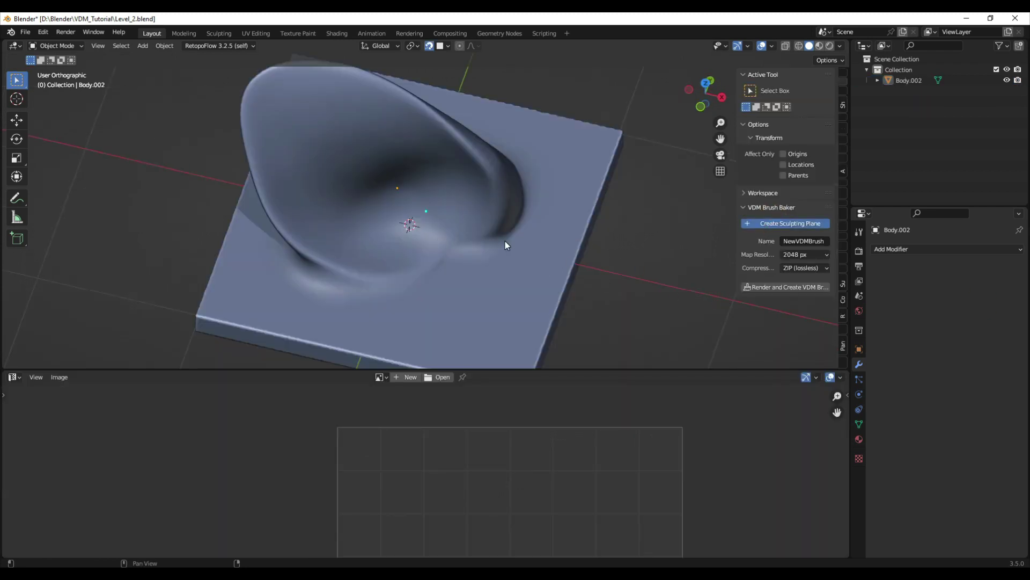
scroll(504, 240, down, 3)
key(ctrl+Tab)
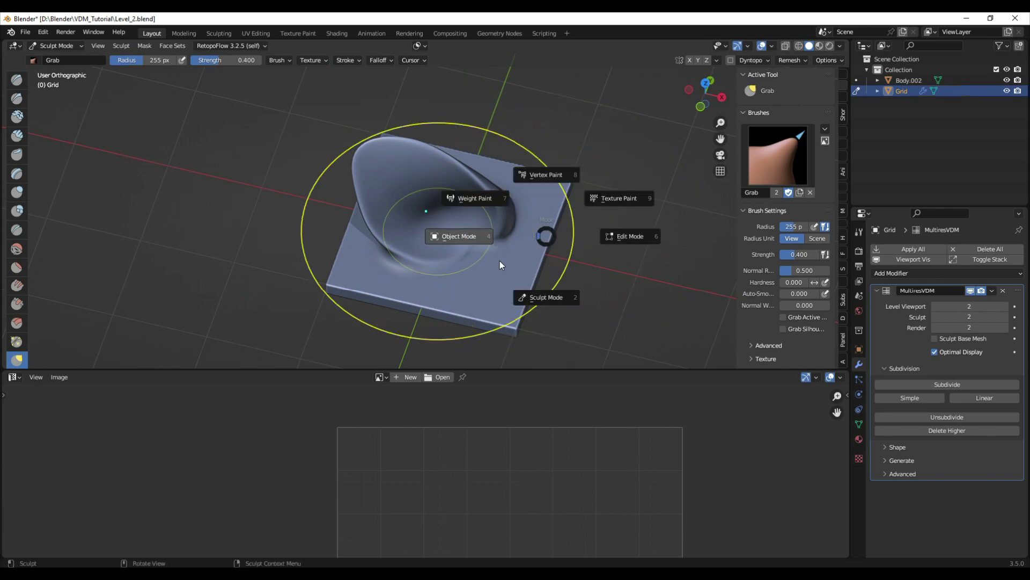
click(500, 260)
Compare the Grid plane with the ear's base in wireframe, return to solid shading, and delete the Grid's MultiresVDM modifier
middle_drag(500, 260, 530, 237)
scroll(528, 237, up, 2)
key(z)
click(398, 224)
shift+middle_drag(418, 224, 440, 256)
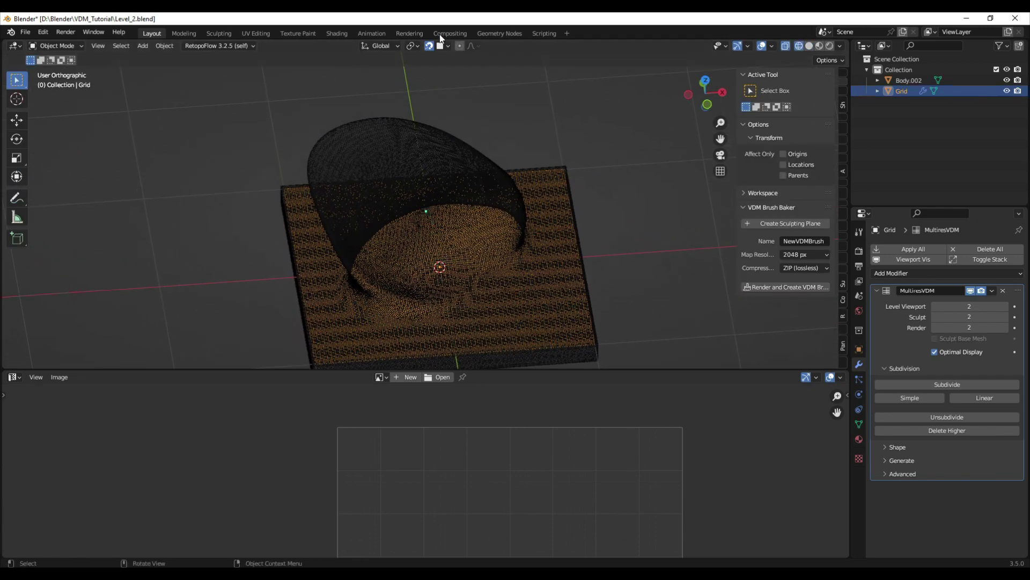
middle_drag(508, 264, 463, 237)
key(z)
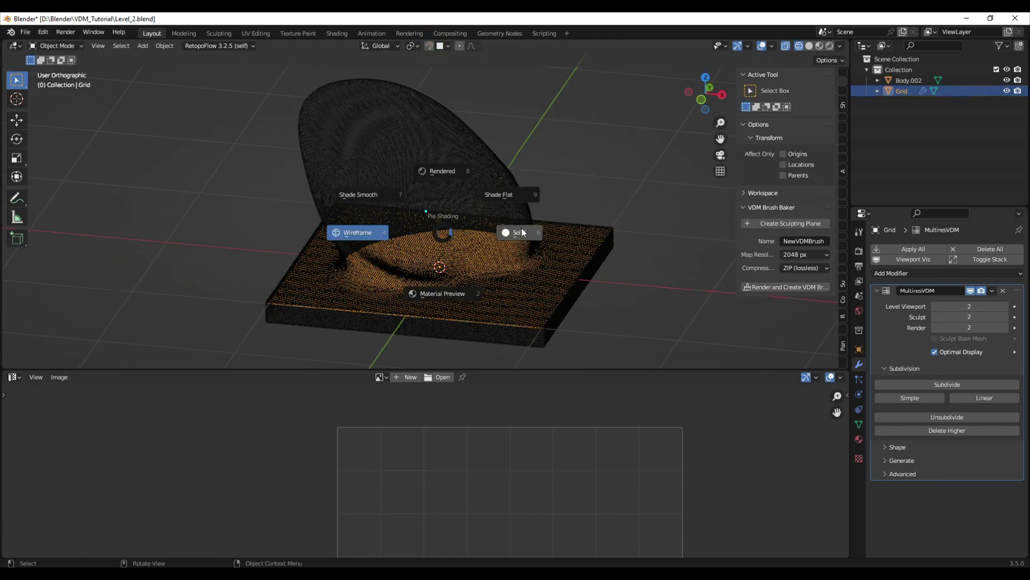
click(520, 233)
click(1003, 290)
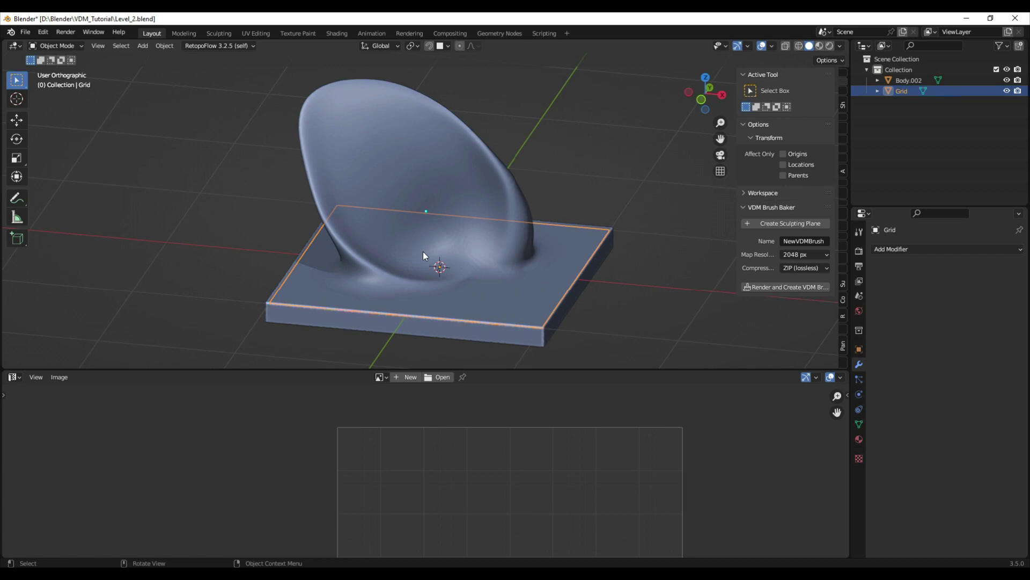
Open the Grid in Edit Mode, deselect all vertices, and check that proportional editing uses Smooth falloff with Connected Only
mouse_move(343, 163)
middle_down()
mouse_move(427, 157)
mouse_move(464, 223)
mouse_move(420, 185)
mouse_move(430, 179)
middle_up()
scroll(378, 179, up, 3)
scroll(381, 185, down, 2)
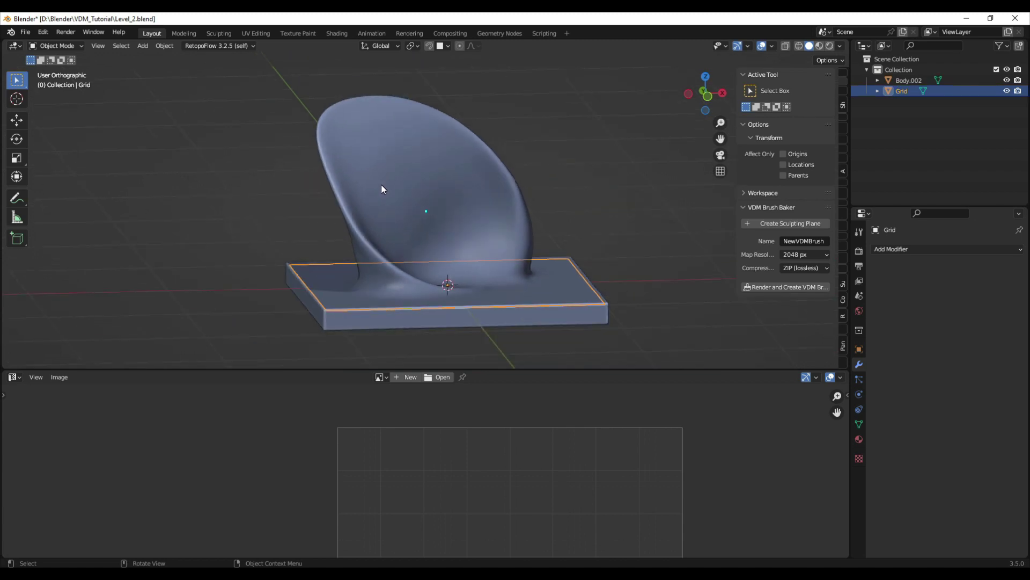
key(Tab)
key(a)
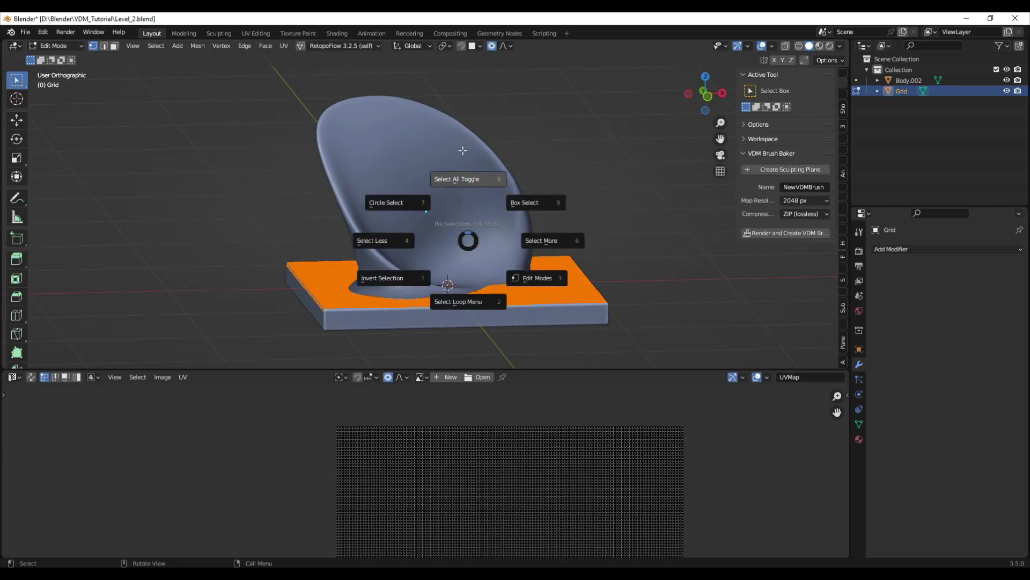
click(462, 150)
click(505, 47)
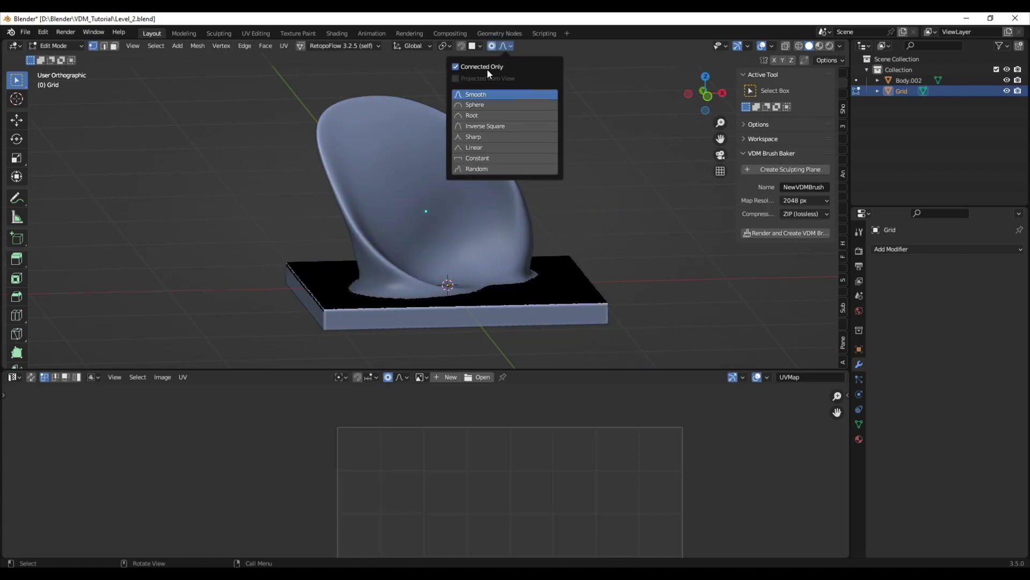
Pull the Grid's middle vertices up over the ear using proportional editing with a size of about 0.62 m
middle_drag(478, 274, 483, 300)
scroll(424, 294, up, 1)
key(g)
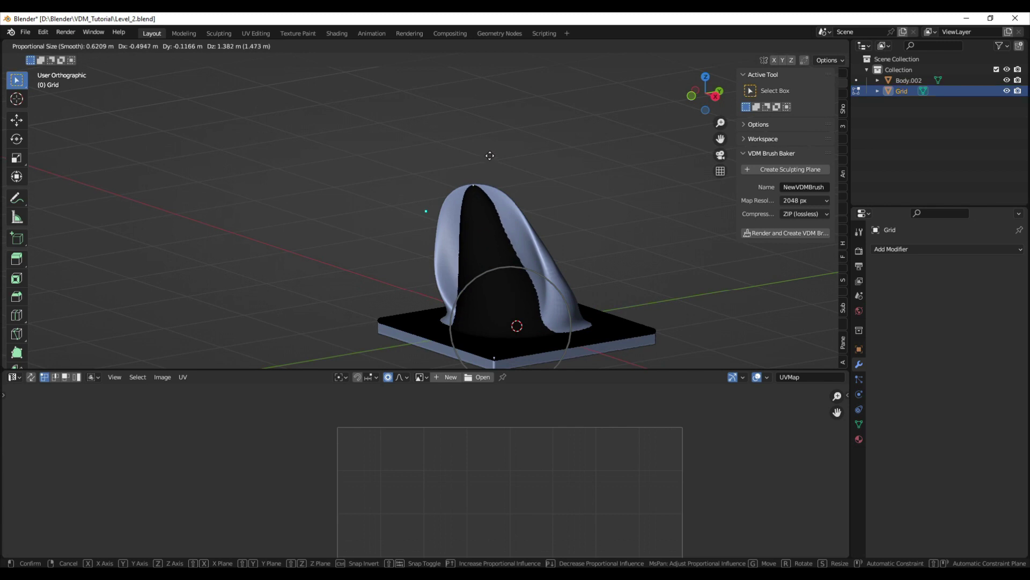
click(489, 156)
middle_drag(523, 236, 539, 223)
key(g)
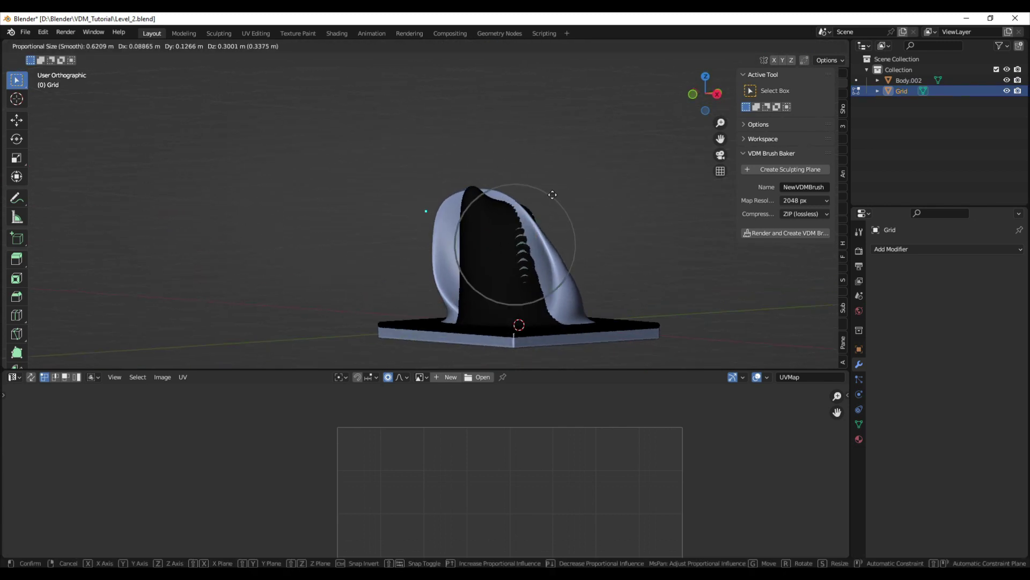
click(552, 194)
key(g)
click(502, 182)
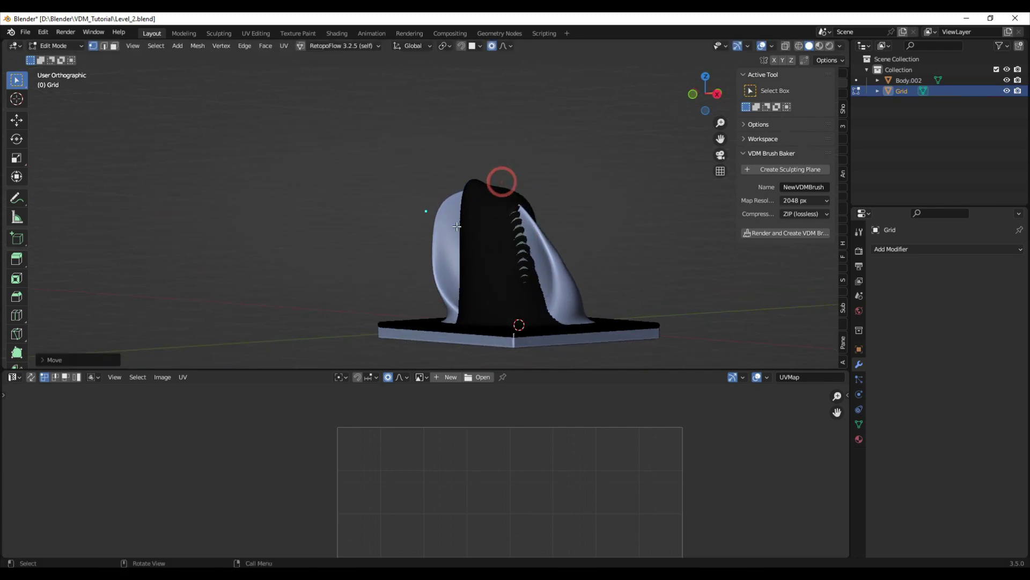
Pull the raised Grid vertices outward with proportional editing to cover the ear's upper tip
click(459, 227)
key(g)
click(437, 201)
mouse_move(415, 227)
middle_down()
mouse_move(444, 261)
mouse_move(413, 209)
middle_up()
scroll(431, 233, down, 2)
key(g)
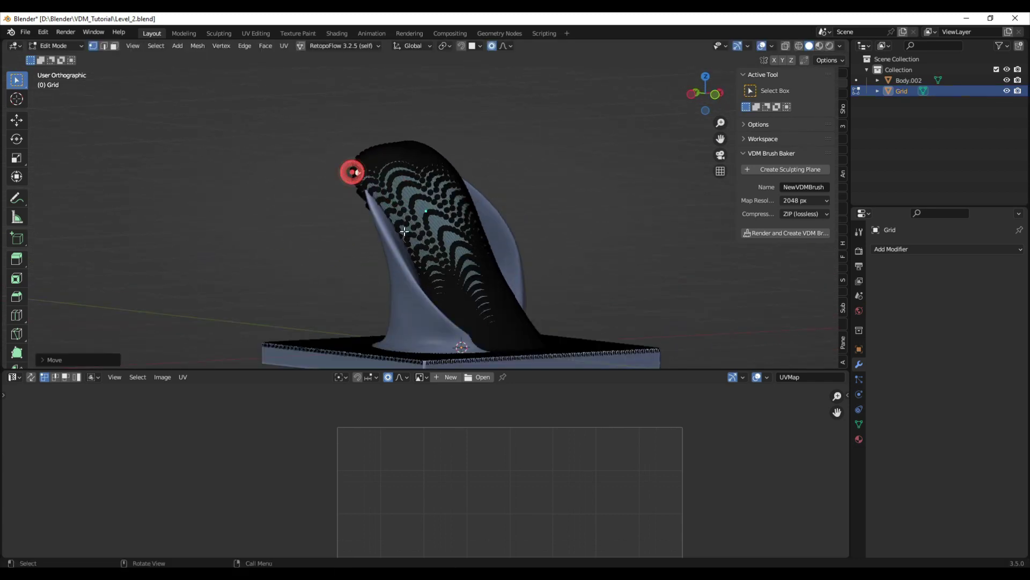
click(352, 168)
Orbit around the ear and move Grid vertices outward at several spots so the mesh envelops more of its sides
middle_drag(352, 168, 539, 273)
key(g)
click(468, 310)
key(g)
click(454, 265)
click(462, 218)
middle_drag(487, 223, 458, 201)
key(g)
click(400, 191)
key(g)
click(486, 155)
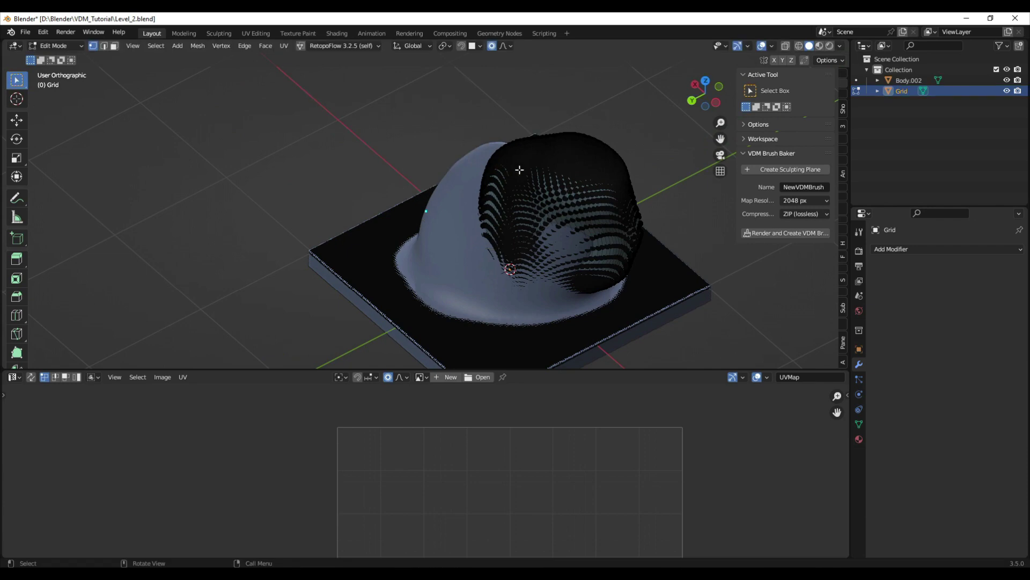
Stretch the Grid mesh over the ear's exposed back and outer edge with further proportional vertex moves
middle_drag(485, 155, 519, 168)
click(529, 154)
middle_drag(465, 205, 595, 157)
key(g)
click(557, 160)
key(g)
click(604, 175)
key(g)
click(614, 243)
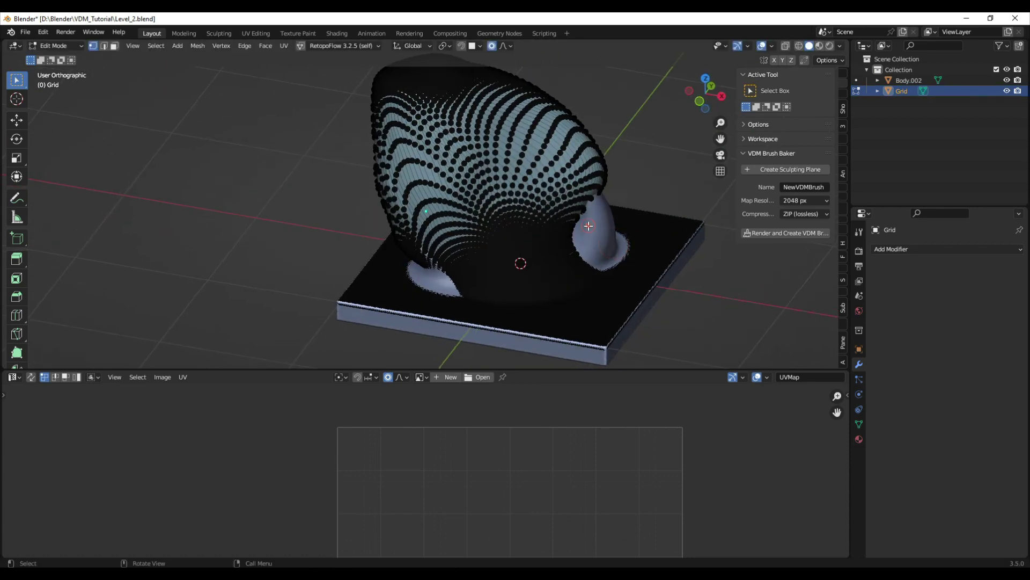
Push Grid vertices out over the uncovered lower side of the ear near the slab
key(g)
right_click(580, 225)
middle_drag(584, 232, 572, 212)
key(g)
right_click(642, 234)
key(g)
click(640, 237)
key(g)
click(660, 229)
Move more Grid vertices outward around the ear's lower rear until the mesh encloses that area
click(639, 214)
key(g)
click(662, 206)
key(g)
click(612, 209)
key(g)
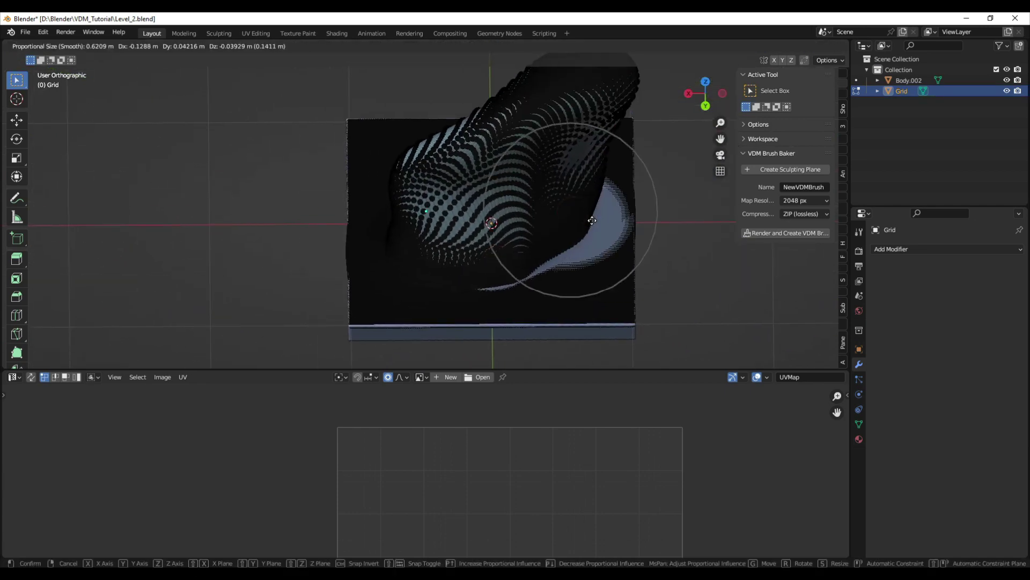
click(585, 151)
key(g)
click(609, 165)
Select all Grid vertices and inflate them with Shrink/Fatten by about 0.038 m
middle_drag(609, 165, 598, 221)
scroll(606, 226, up, 3)
scroll(597, 221, down, 3)
key(a)
key(a)
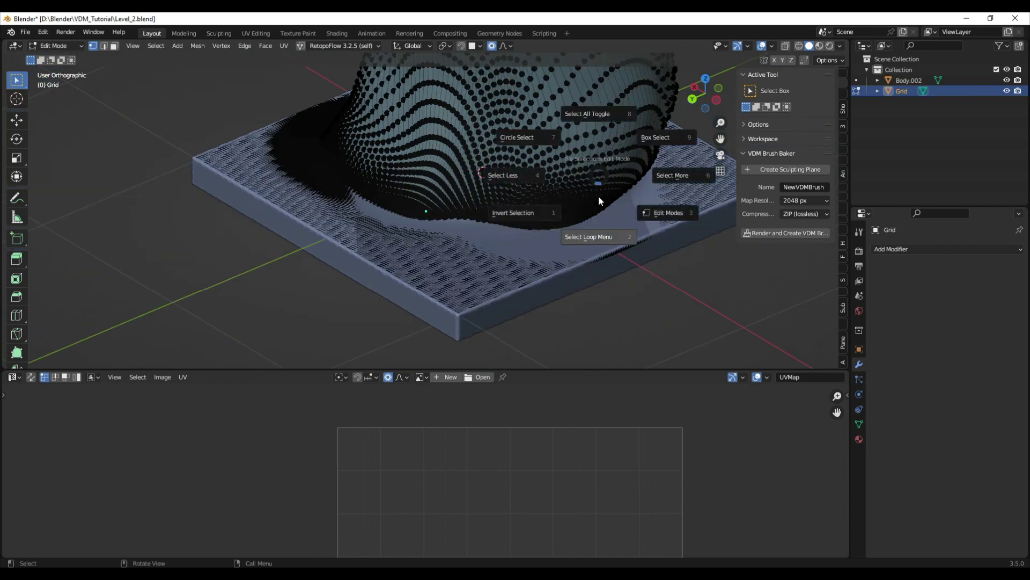
scroll(602, 187, up, 2)
scroll(604, 184, up, 2)
key(c)
key(a)
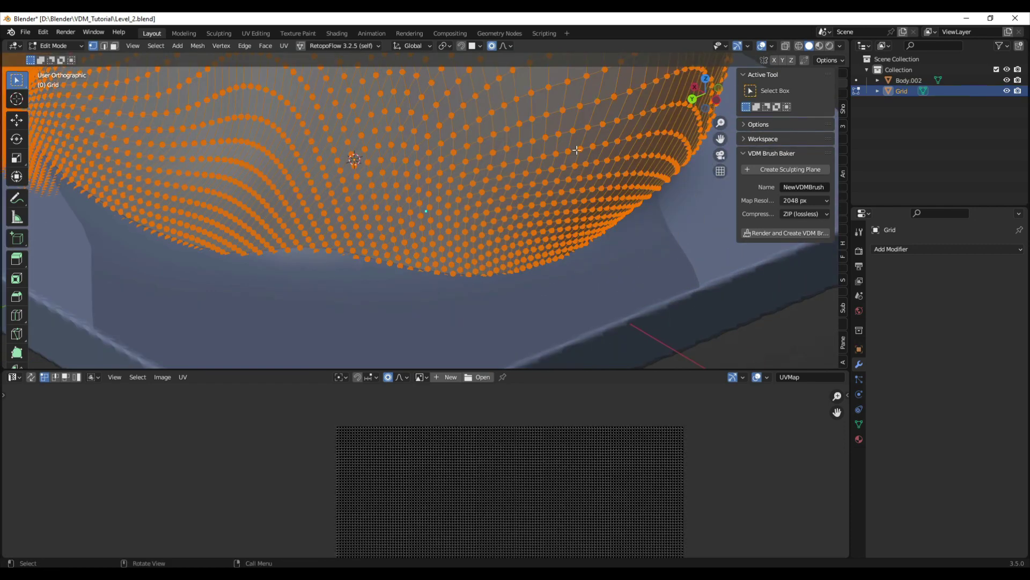
key(alt+s)
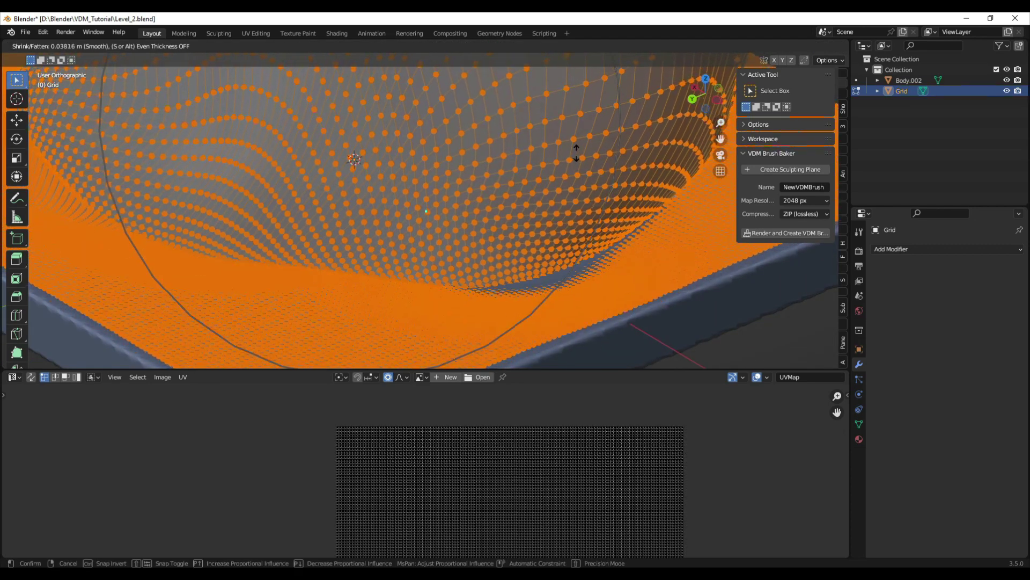
click(576, 152)
Inspect the Grid around the ear, pull two spots near the base outward in Edit Mode, and return to Object Mode
scroll(572, 156, down, 6)
shift+middle_drag(578, 147, 478, 217)
key(Tab)
scroll(392, 275, up, 5)
key(ctrl+Tab)
middle_drag(417, 233, 526, 214)
click(440, 269)
click(415, 253)
key(g)
click(387, 261)
key(g)
click(382, 220)
scroll(411, 223, down, 5)
key(ctrl+Tab)
click(382, 221)
click(350, 228)
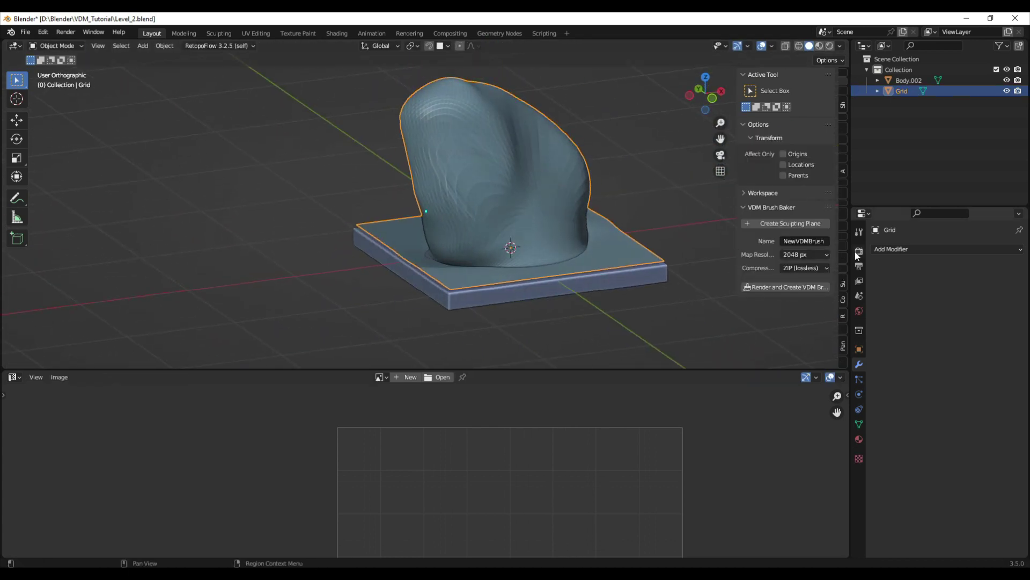
Add a Shrinkwrap modifier to the Grid with Body.002 as its target and examine the wrapped base
click(926, 249)
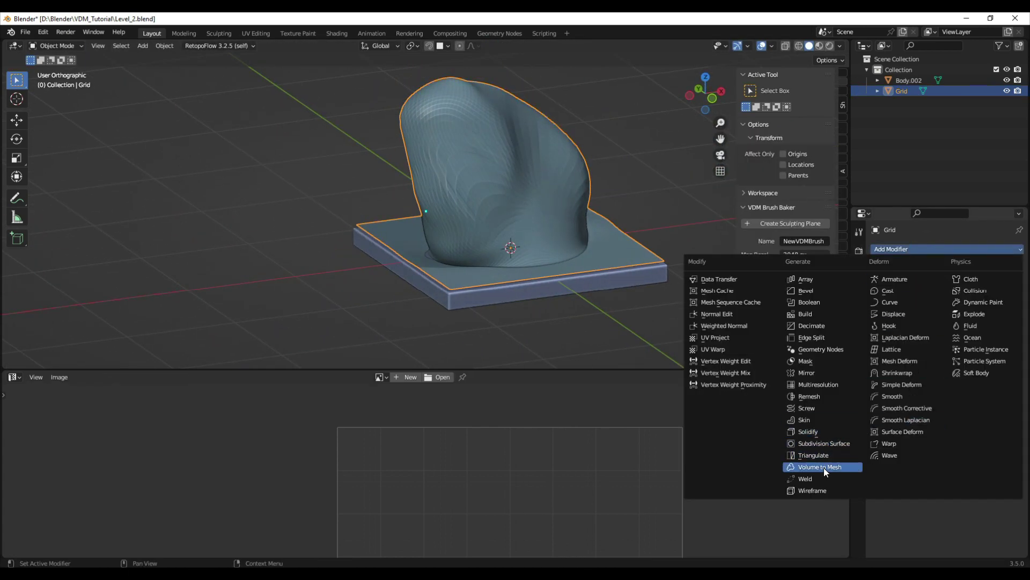
click(918, 373)
click(1004, 333)
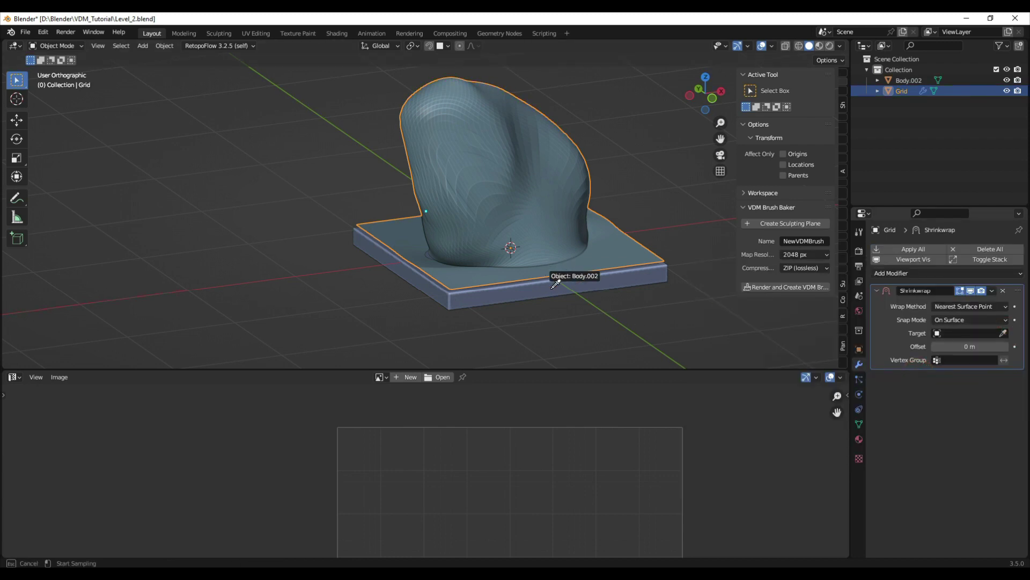
click(556, 288)
middle_drag(555, 288, 482, 252)
scroll(482, 252, up, 3)
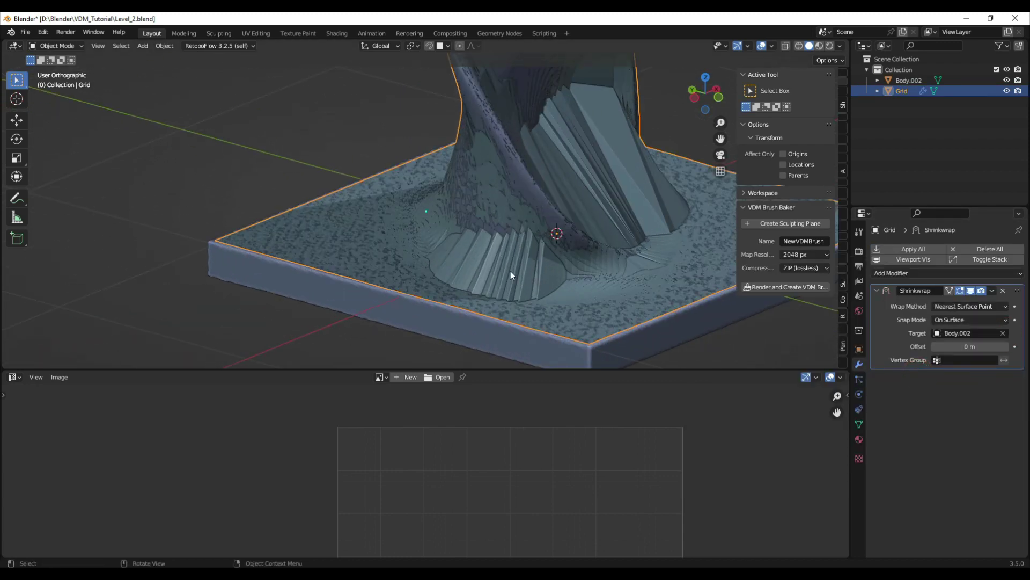
Turn off the Shrinkwrap modifier's viewport display and inspect the Grid's unwrapped base in Edit Mode and Object Mode
click(970, 291)
key(Tab)
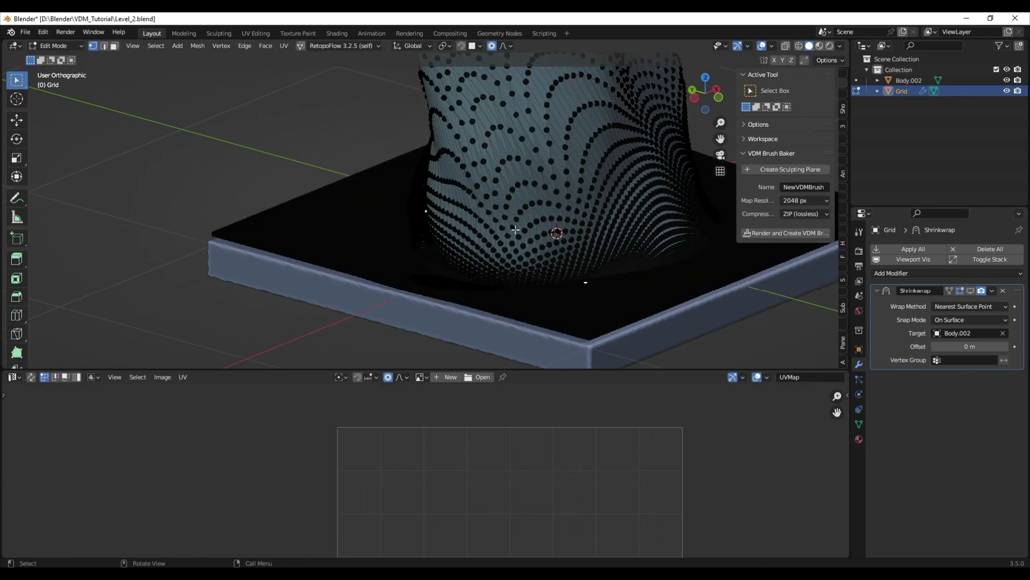
middle_drag(451, 270, 574, 279)
scroll(478, 272, up, 2)
key(Tab)
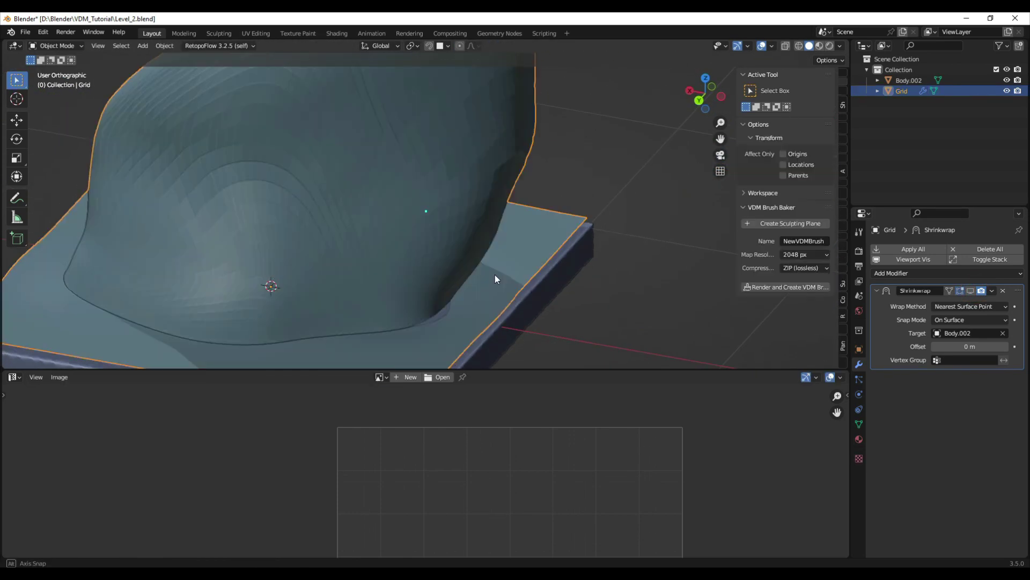
In Edit Mode, select a Grid vertex near the base and move it about 0.10 m with proportional editing
middle_drag(495, 275, 560, 192)
scroll(440, 259, up, 3)
key(ctrl+Tab)
click(518, 266)
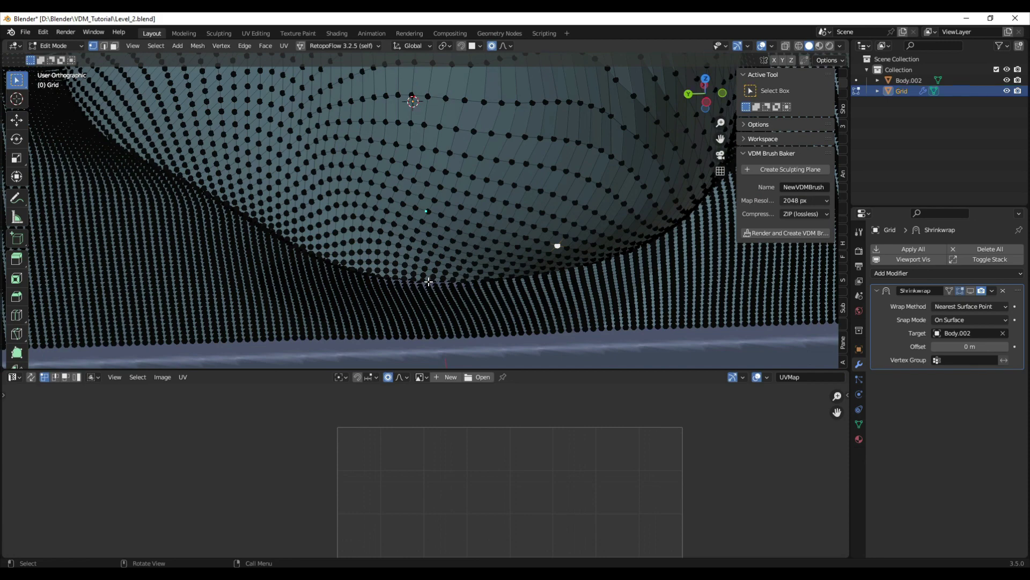
middle_drag(428, 281, 543, 242)
key(g)
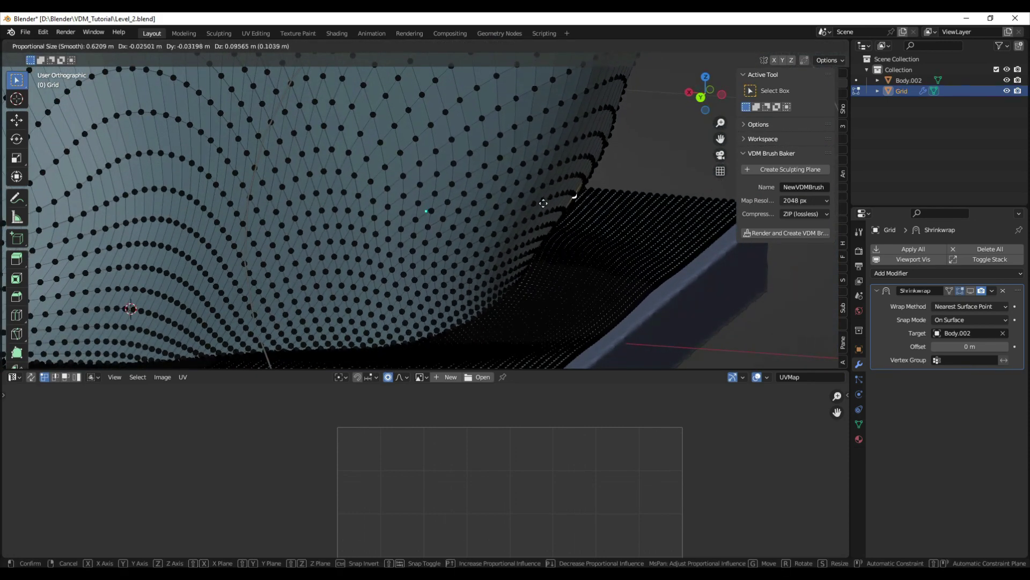
click(543, 202)
middle_drag(542, 202, 442, 242)
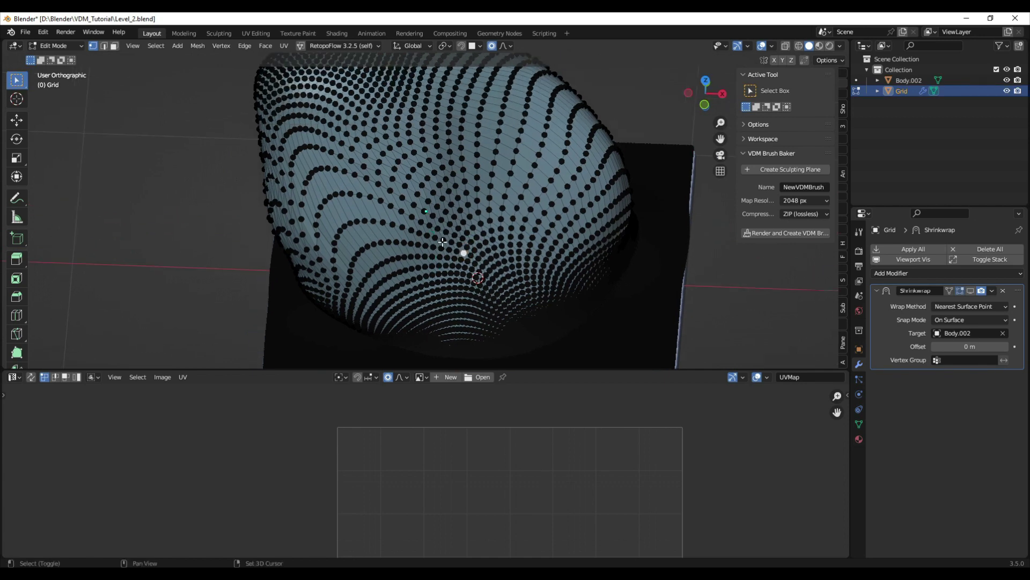
Turn the Shrinkwrap modifier's viewport display back on and view the wrapped Grid in Object Mode
click(972, 291)
shift+middle_drag(462, 229, 509, 210)
key(Tab)
scroll(484, 227, down, 2)
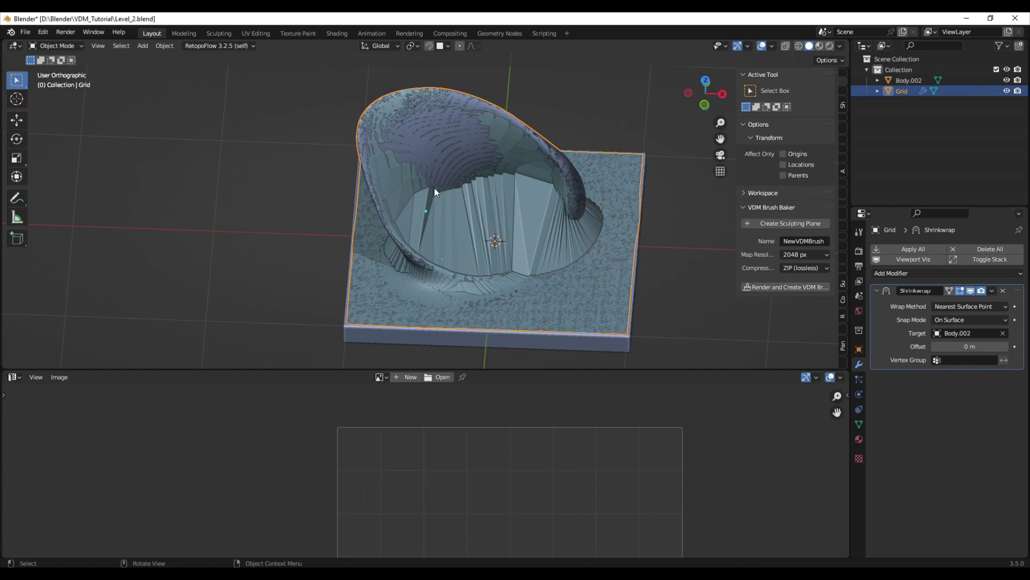
Return the Grid to Edit Mode and enable snapping with Face Project as the snap target
key(Tab)
scroll(482, 189, up, 4)
click(474, 46)
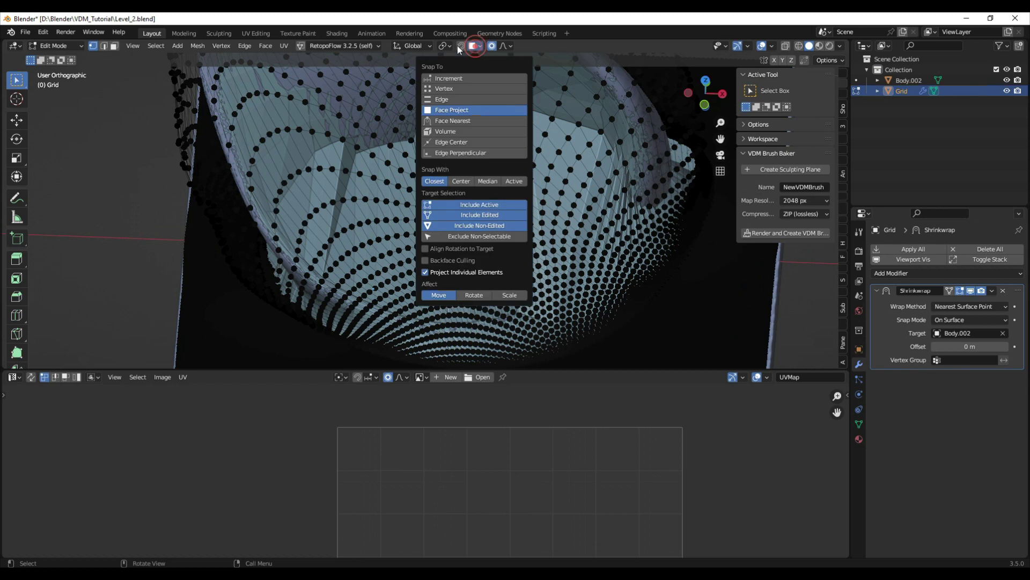
click(460, 45)
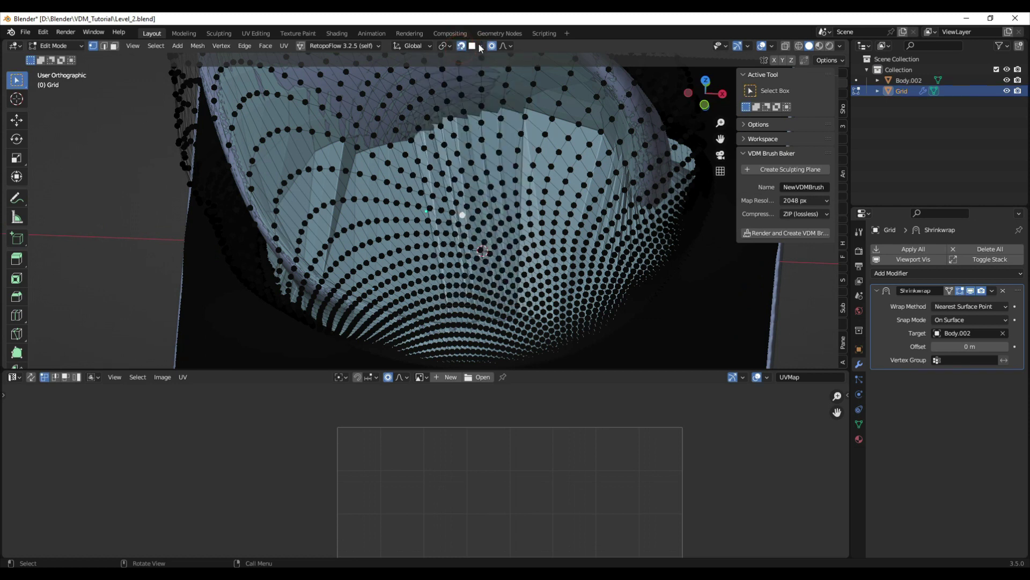
click(479, 46)
Move Grid vertices inside the ear with face snapping, reducing the proportional editing size to about 0.42 m
key(g)
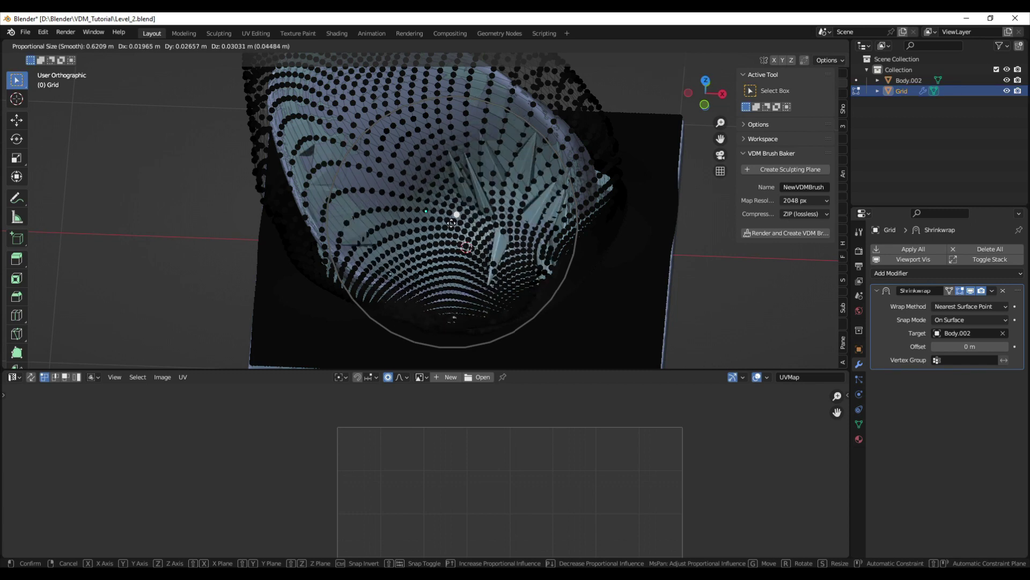
scroll(447, 222, up, 4)
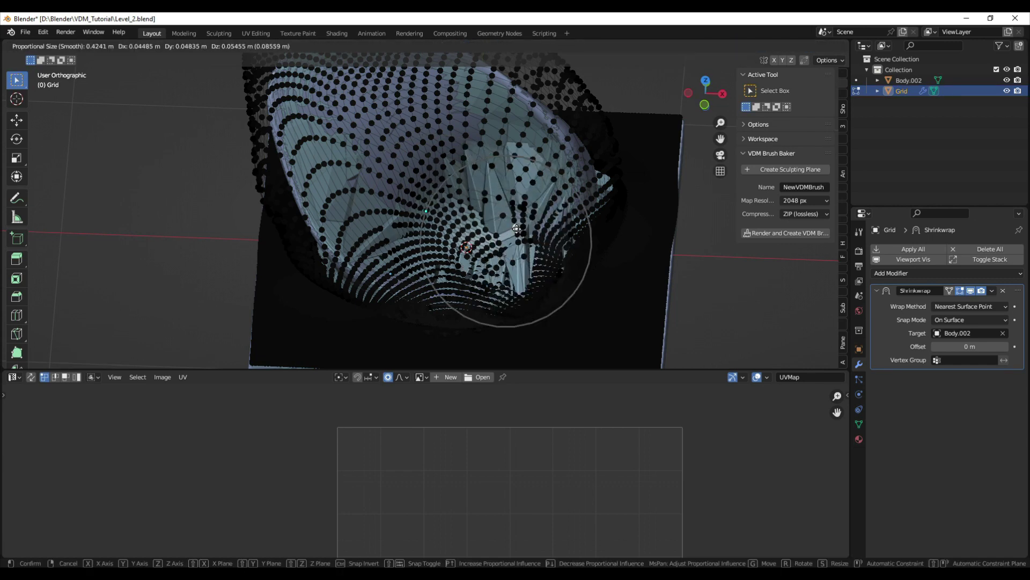
click(516, 228)
middle_drag(516, 228, 538, 225)
key(g)
click(522, 209)
scroll(463, 232, down, 3)
scroll(535, 228, up, 3)
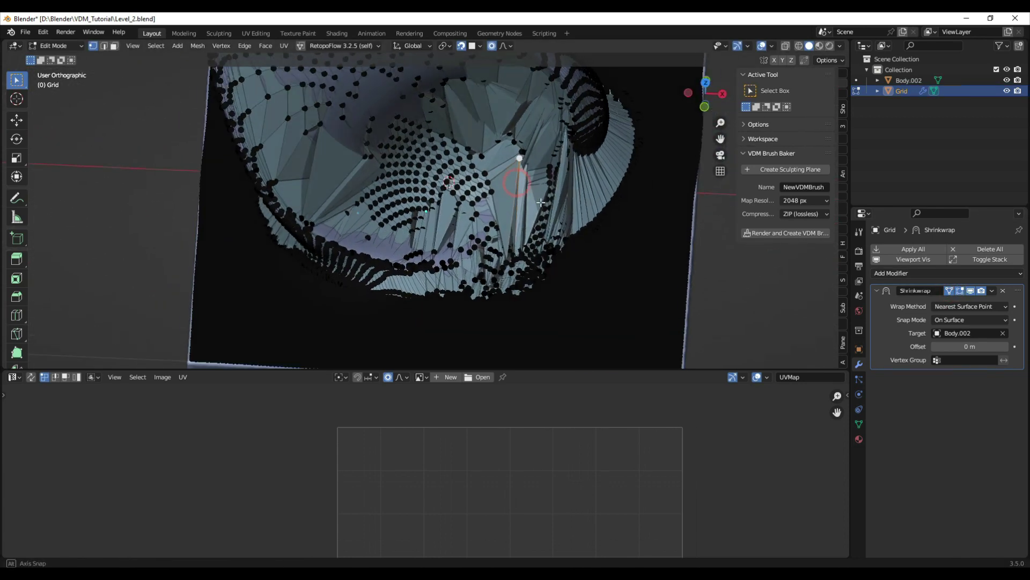
Move further Grid vertices near the bottom of the ear's inner hollow, keeping face snapping and proportional editing active
scroll(517, 204, up, 2)
key(g)
click(520, 251)
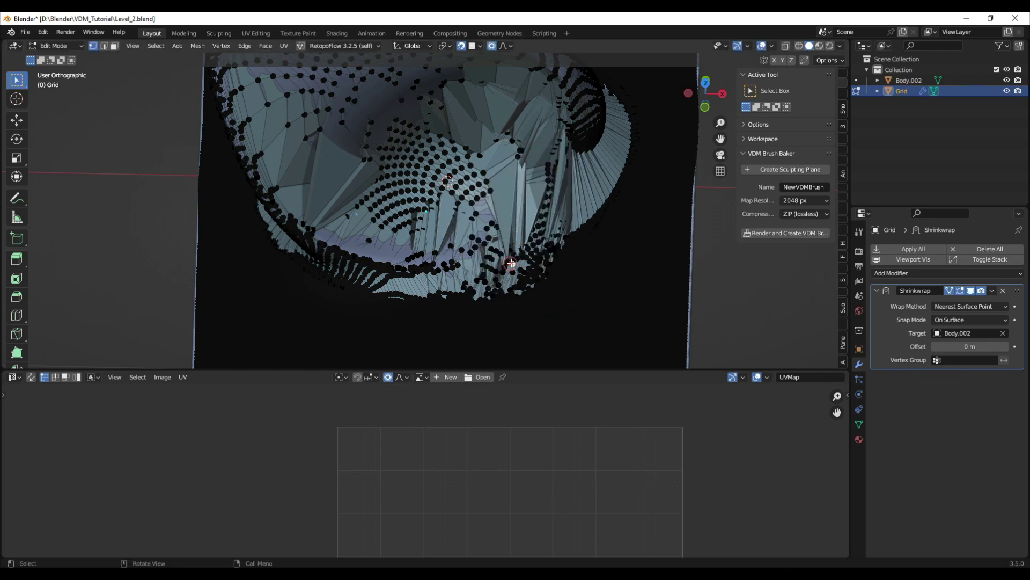
key(g)
click(511, 260)
middle_drag(510, 262, 515, 250)
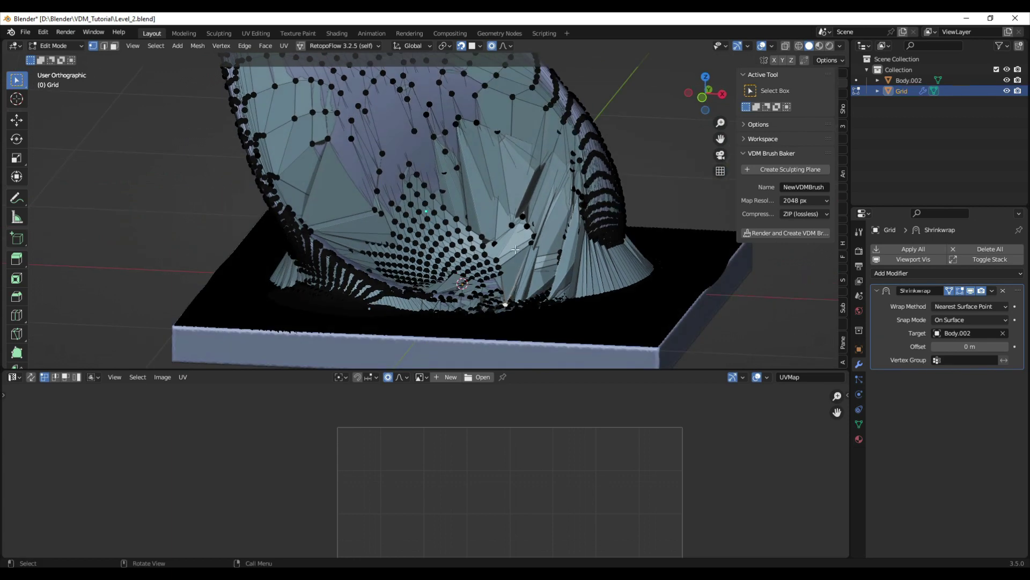
Try to reposition vertices on the ear's inner wall with face snapping and proportional editing
key(g)
click(488, 159)
key(g)
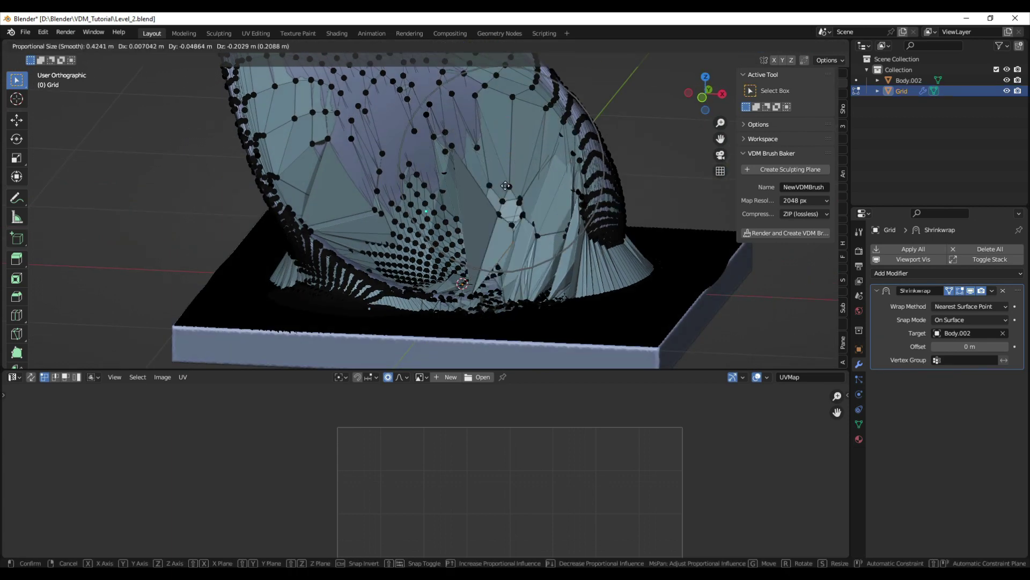
click(498, 132)
key(g)
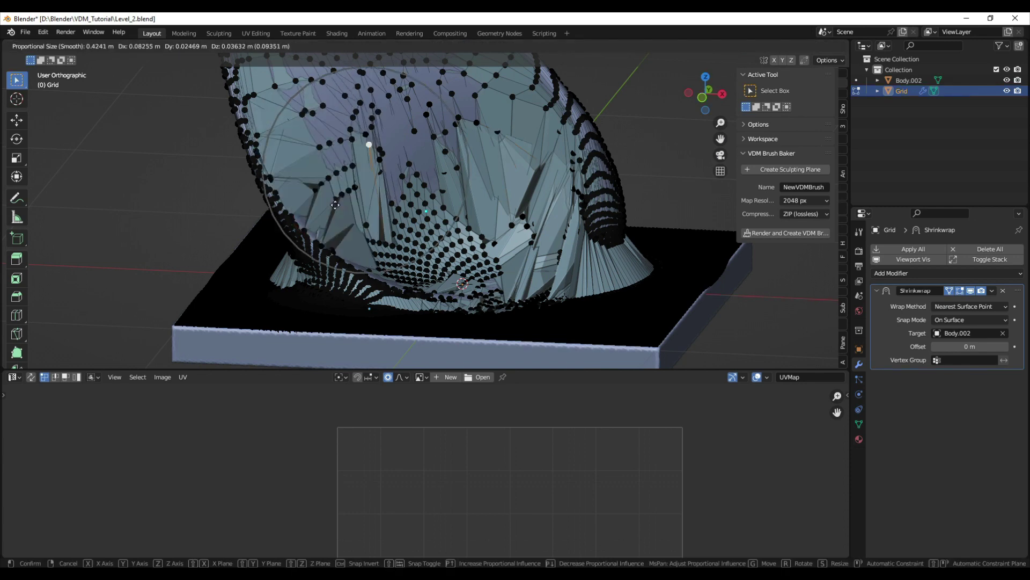
right_click(349, 198)
Return to Object Mode, turn snapping off, and apply the Shrinkwrap modifier on the Grid
middle_drag(309, 215, 498, 250)
key(ctrl+Tab)
click(355, 224)
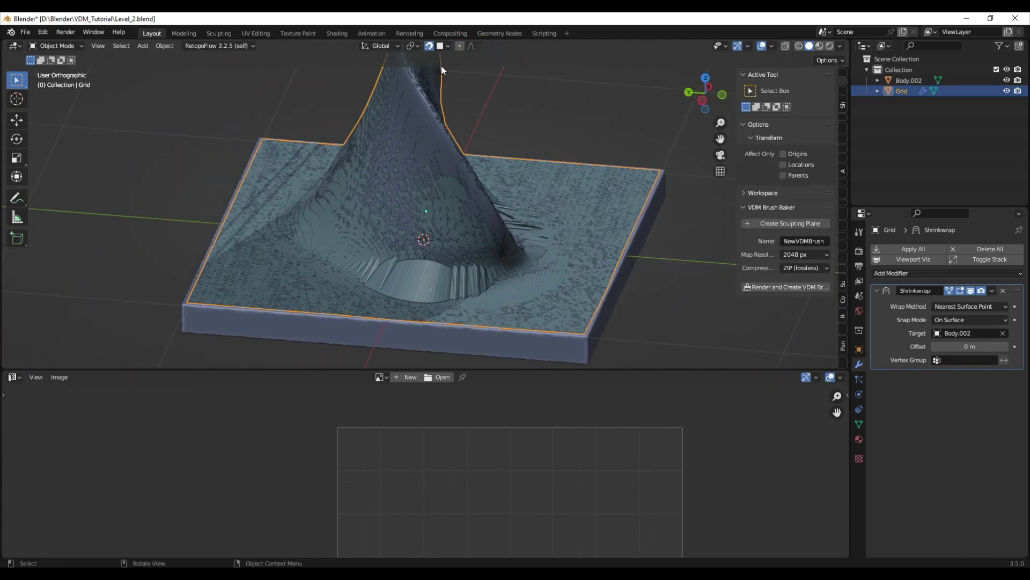
click(992, 290)
click(948, 304)
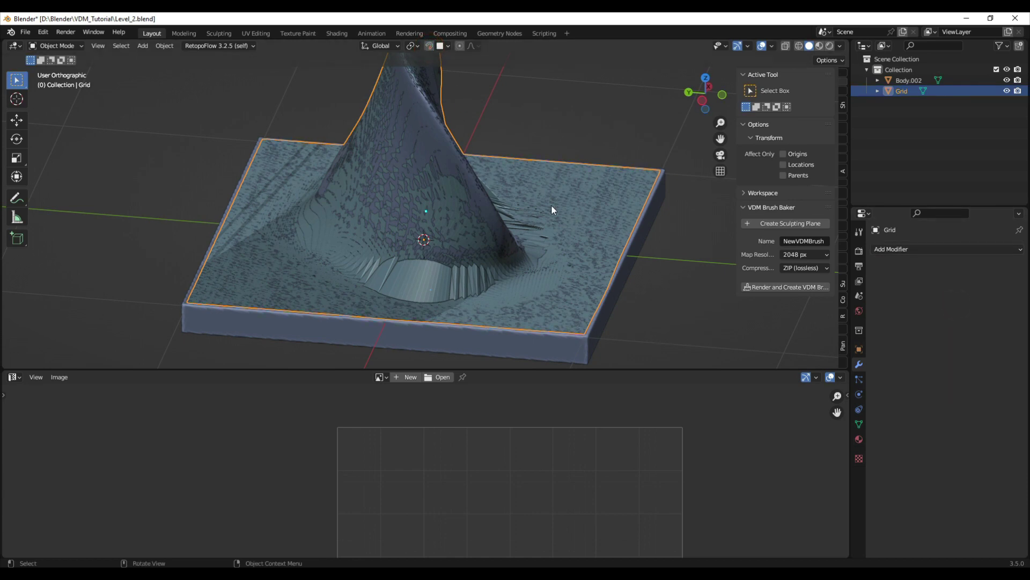
Switch the Grid to Sculpt Mode and set the Grab brush radius to 136 px
middle_drag(380, 185, 440, 156)
key(ctrl+Tab)
click(444, 235)
key(f)
click(434, 260)
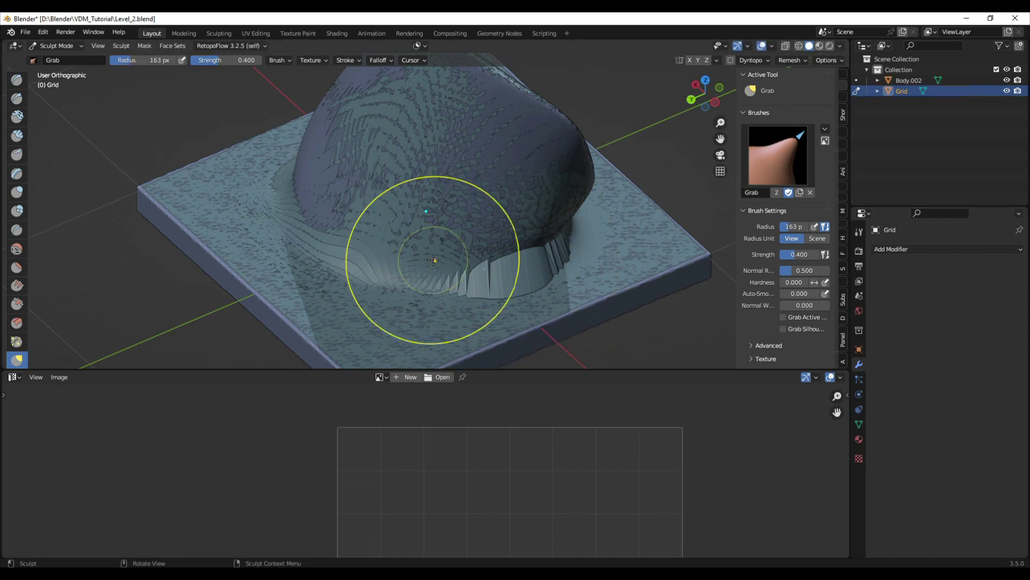
key(f)
click(439, 267)
Smooth the jagged folds of the Grid all around the ear's base
mouse_move(437, 267)
shift+mouse_down()
mouse_move(421, 281)
mouse_move(558, 252)
shift+mouse_up()
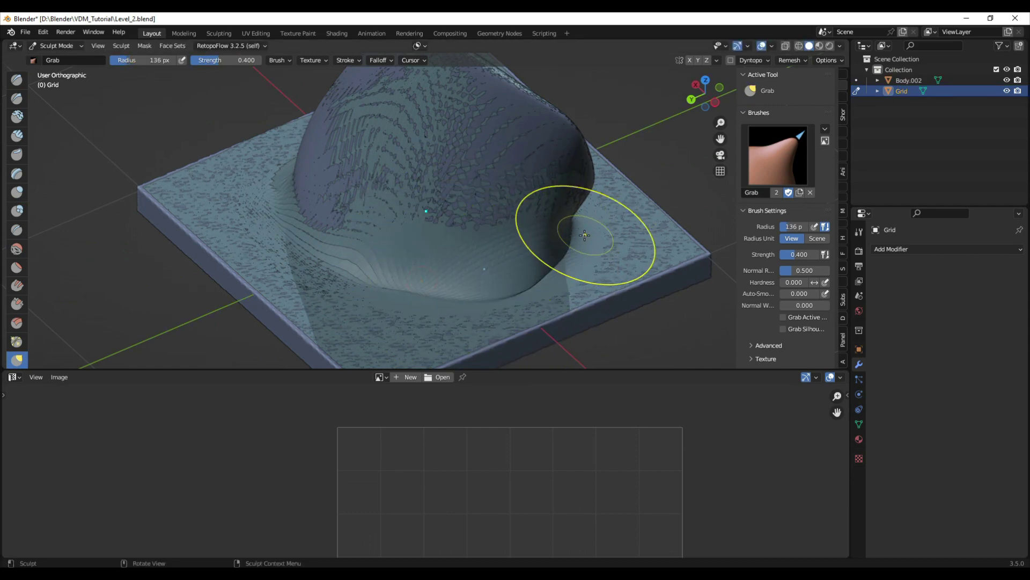
middle_drag(585, 236, 501, 256)
mouse_move(502, 256)
shift+mouse_down()
mouse_move(531, 299)
mouse_move(462, 214)
shift+mouse_up()
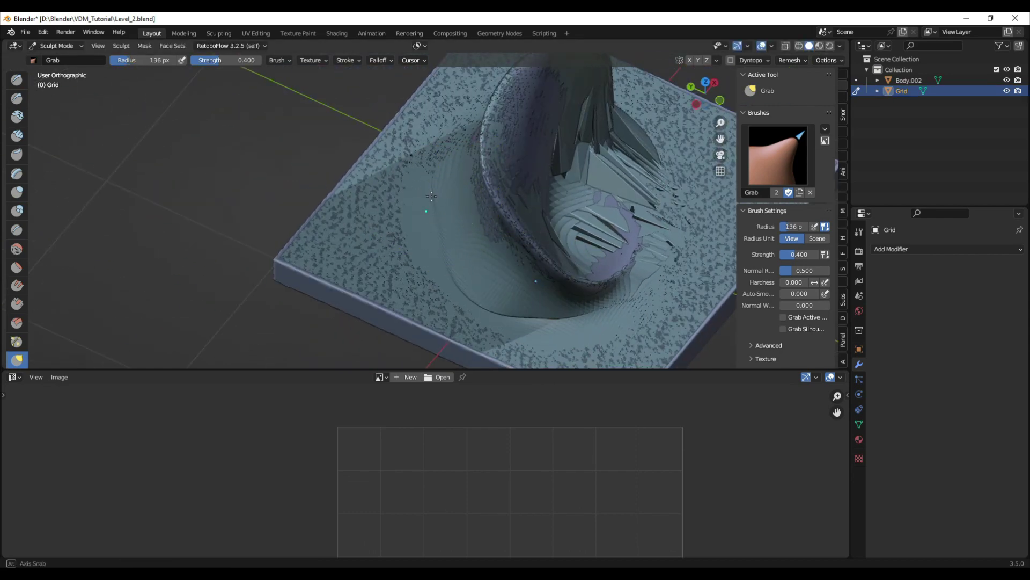
middle_drag(462, 203, 542, 206)
shift+drag(403, 240, 317, 172)
middle_drag(316, 173, 451, 186)
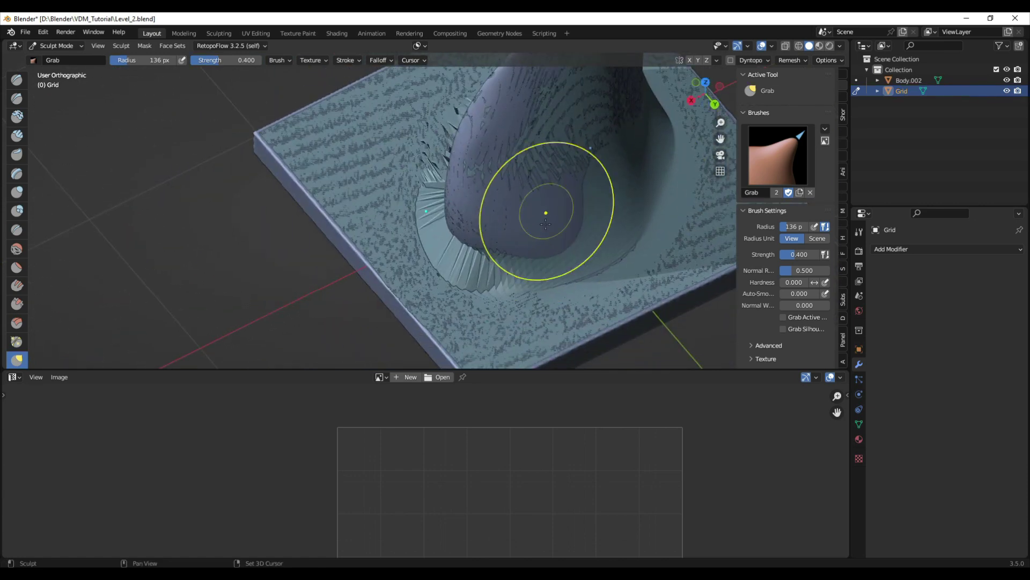
mouse_move(531, 251)
shift+mouse_down()
mouse_move(452, 203)
mouse_move(428, 208)
shift+mouse_up()
middle_drag(428, 208, 447, 217)
mouse_move(447, 217)
shift+mouse_down()
mouse_move(443, 247)
mouse_move(426, 231)
shift+mouse_up()
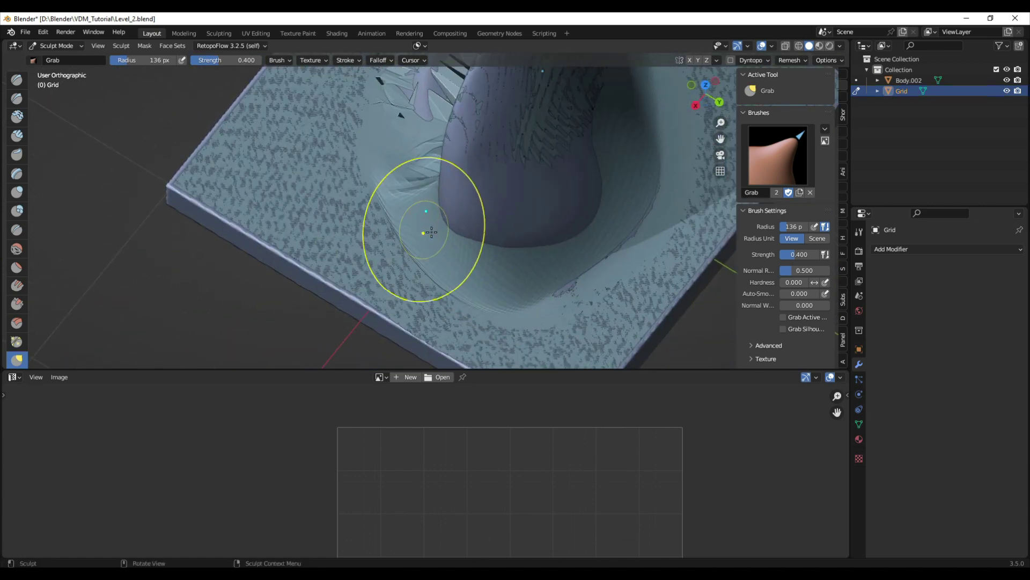
Set the Grab brush radius to 180 px and pull the Grid surface inside the ear's hollow into shape
middle_drag(335, 240, 428, 246)
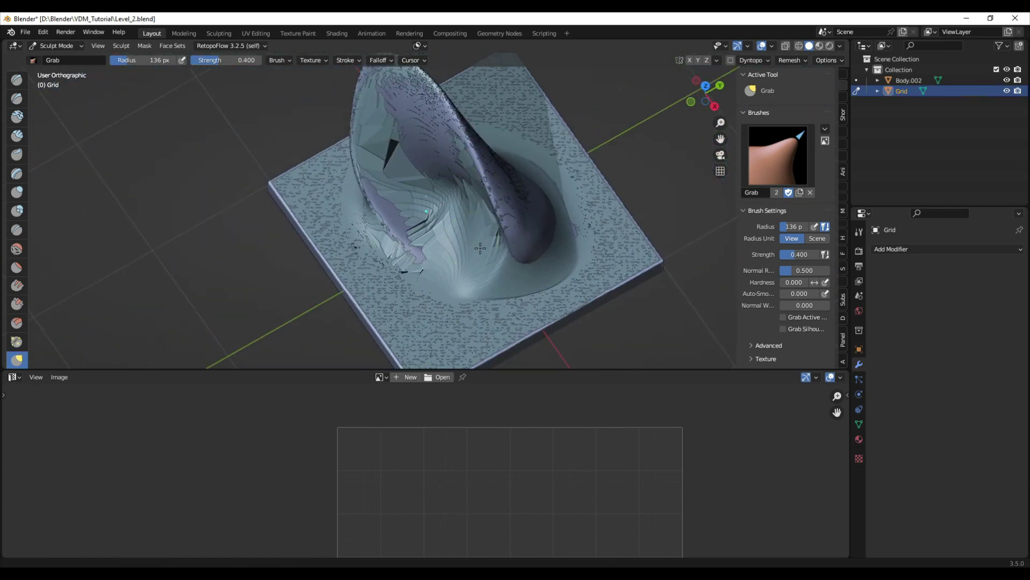
mouse_move(427, 246)
mouse_down()
mouse_move(391, 211)
mouse_move(399, 237)
mouse_up()
key(f)
click(426, 231)
middle_drag(414, 236, 375, 206)
scroll(400, 230, up, 3)
drag(440, 245, 416, 228)
drag(423, 273, 416, 265)
mouse_move(416, 266)
middle_down()
mouse_move(420, 114)
mouse_move(476, 102)
middle_up()
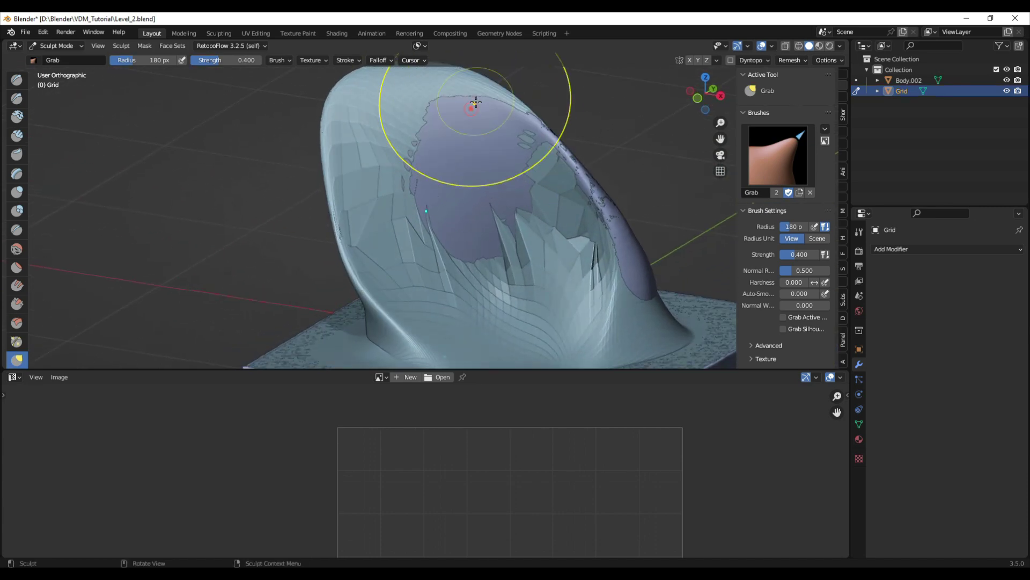
Sculpt the Grid along the ear's inner wall, rim and outer back until it covers the ear mesh
middle_drag(541, 159, 504, 181)
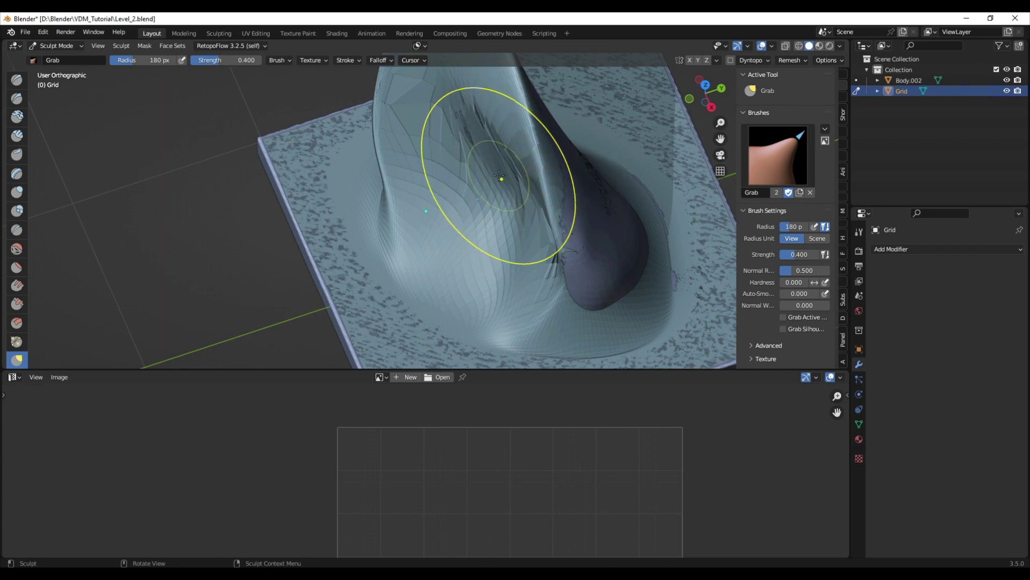
middle_drag(499, 176, 579, 192)
middle_drag(605, 263, 606, 269)
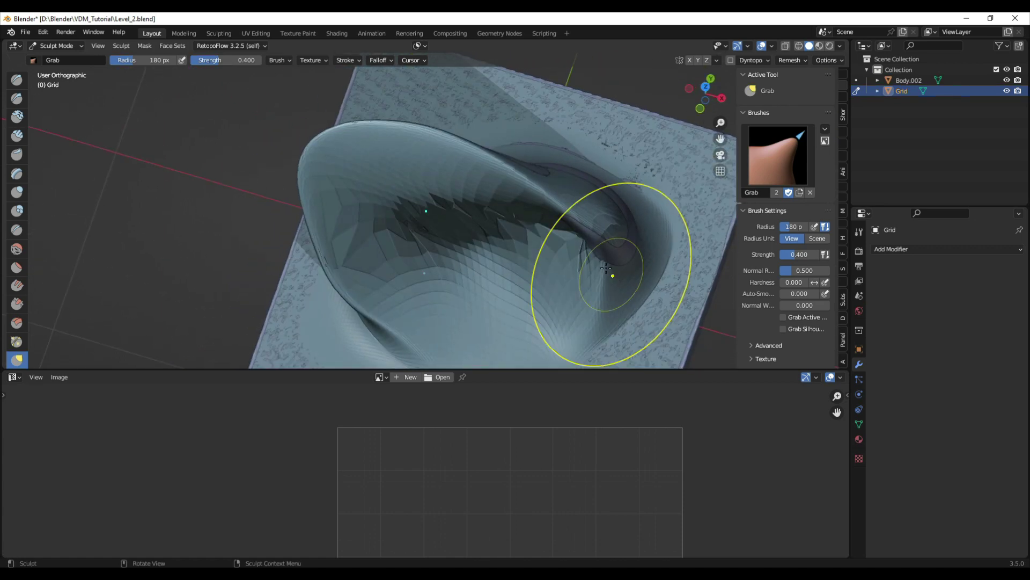
mouse_move(577, 235)
middle_down()
mouse_move(559, 236)
mouse_move(628, 207)
mouse_move(605, 230)
mouse_move(613, 133)
mouse_move(588, 185)
middle_up()
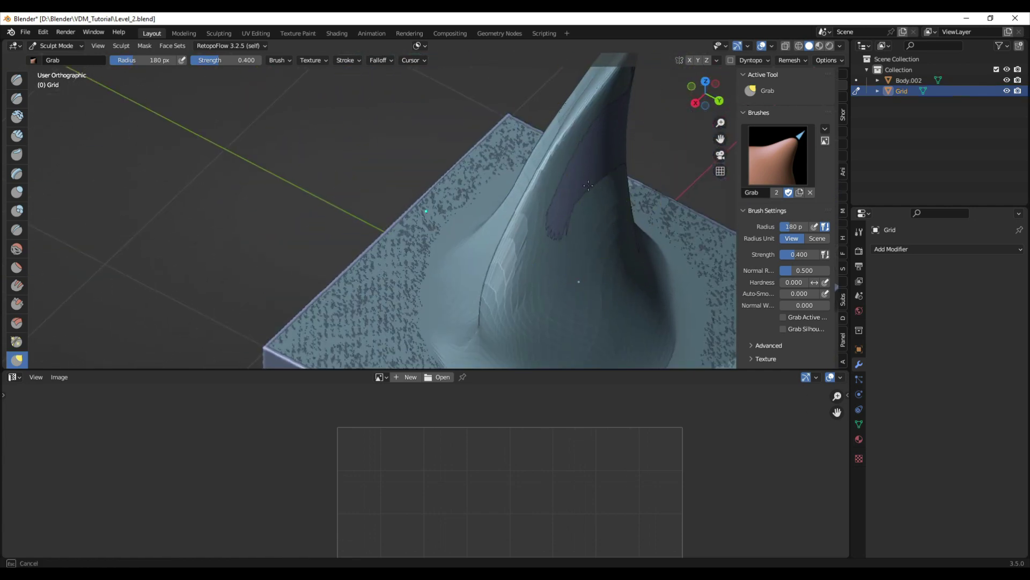
mouse_move(619, 142)
middle_down()
mouse_move(610, 135)
mouse_move(548, 172)
mouse_move(546, 247)
mouse_move(628, 196)
middle_up()
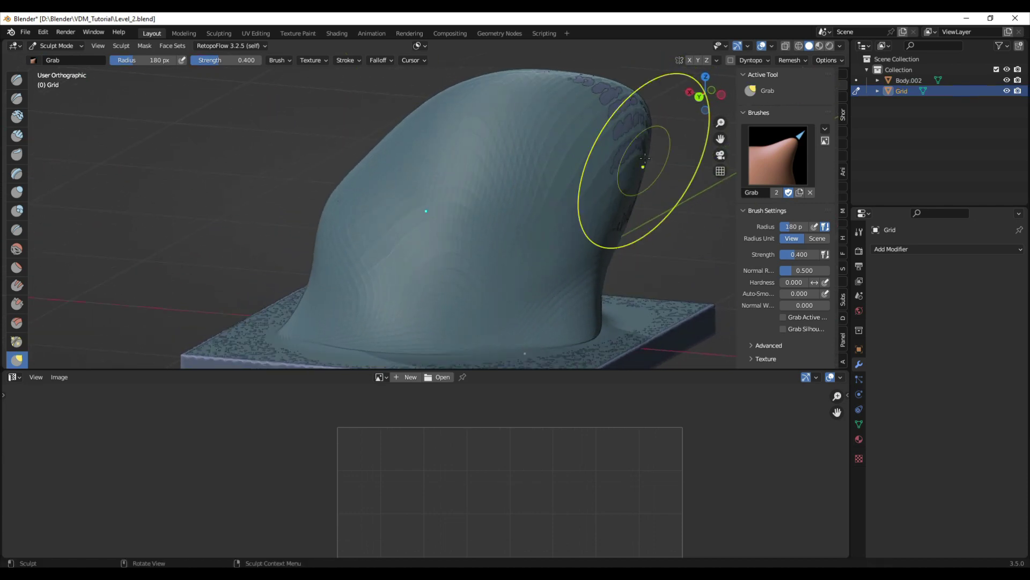
middle_drag(597, 112, 654, 105)
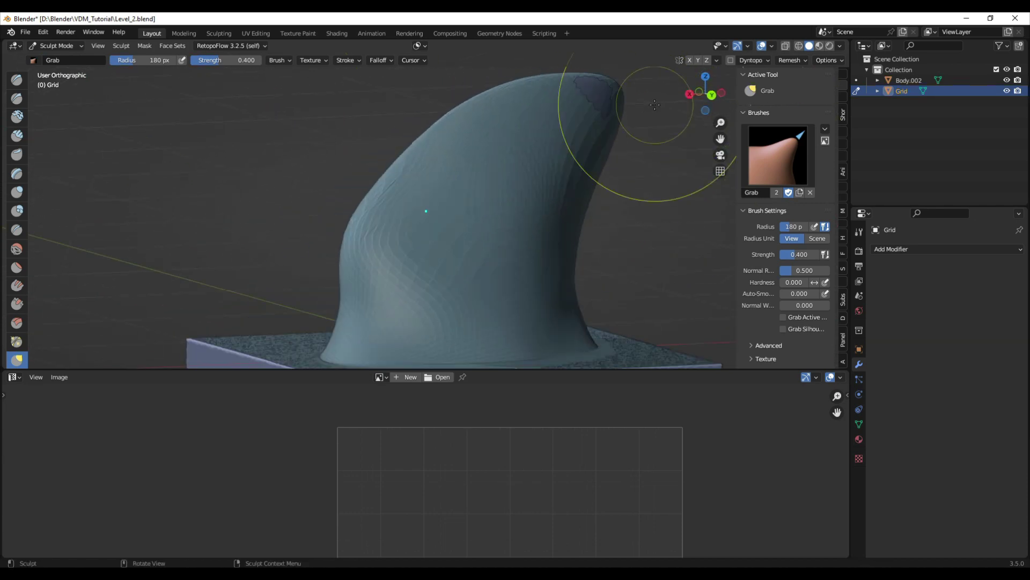
middle_drag(585, 103, 637, 151)
Grab the Grid surface on the upper inner wall of the ear and adjust it over the ear mesh
scroll(536, 154, down, 3)
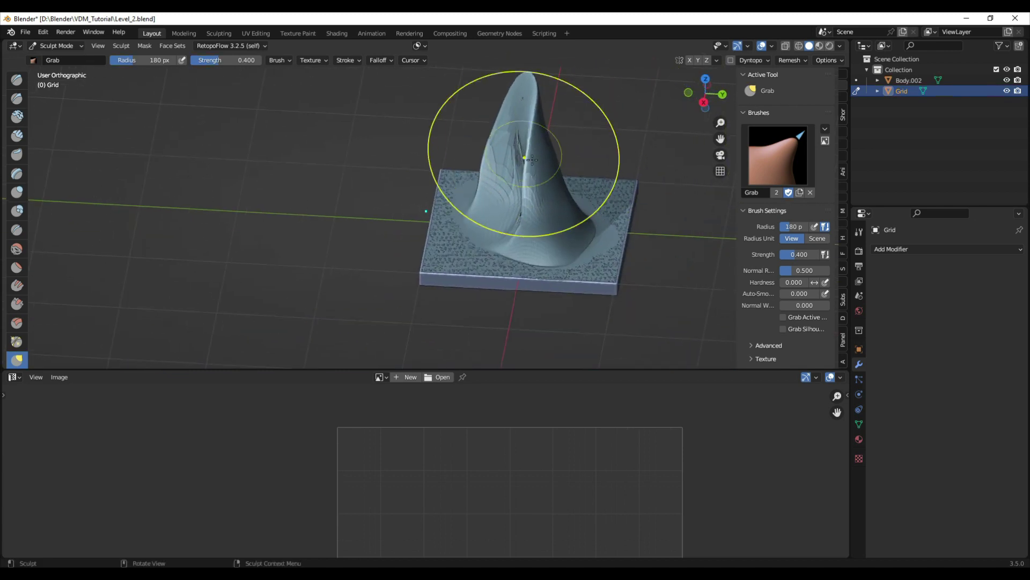
middle_drag(524, 156, 571, 157)
scroll(553, 142, up, 6)
drag(538, 121, 543, 147)
mouse_move(543, 147)
middle_down()
mouse_move(552, 172)
mouse_move(529, 142)
middle_up()
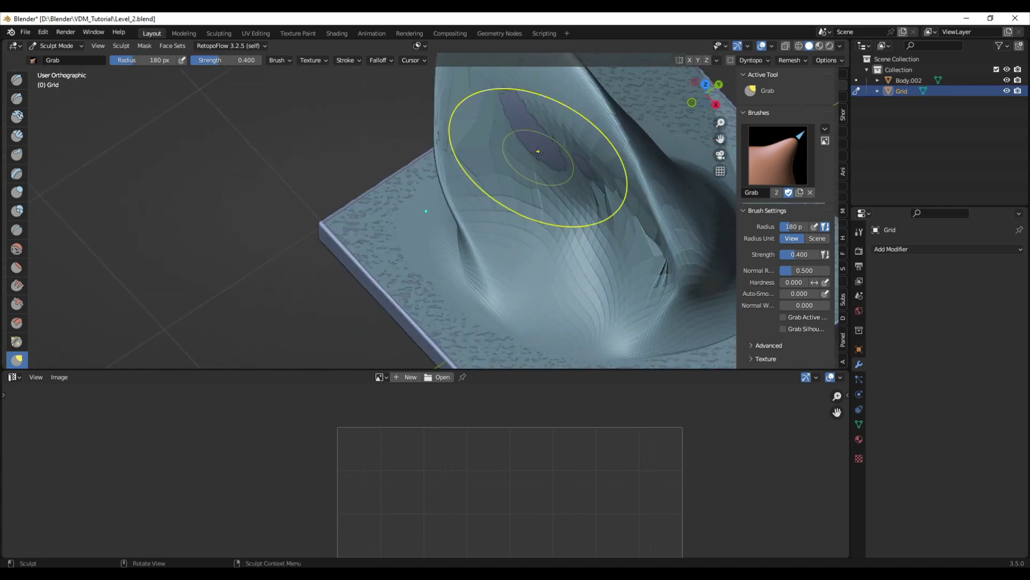
Add a Shrinkwrap modifier to the Grid in Object Mode and target it at Body.002
key(ctrl+Tab)
click(916, 249)
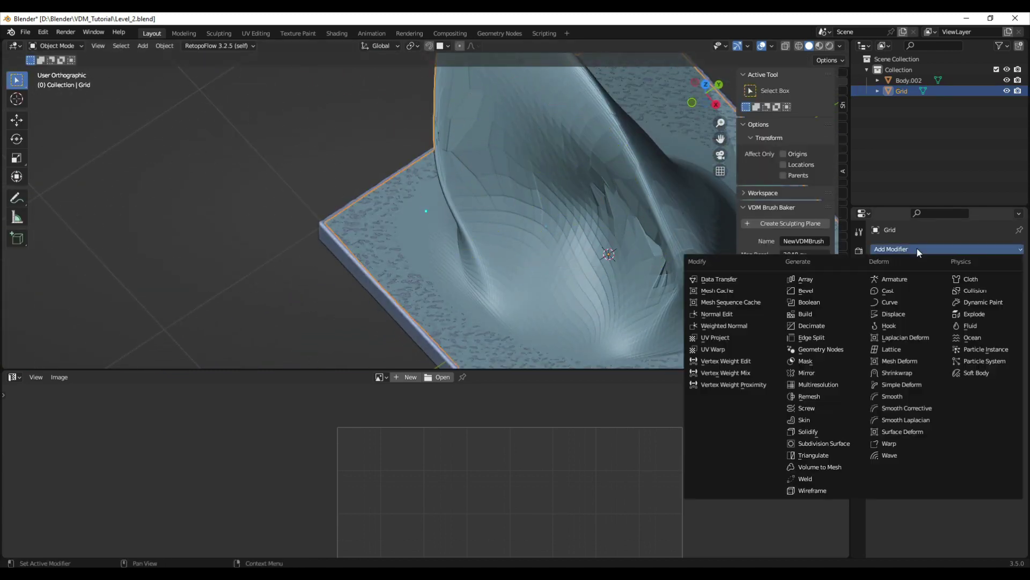
click(920, 372)
click(1003, 333)
click(596, 314)
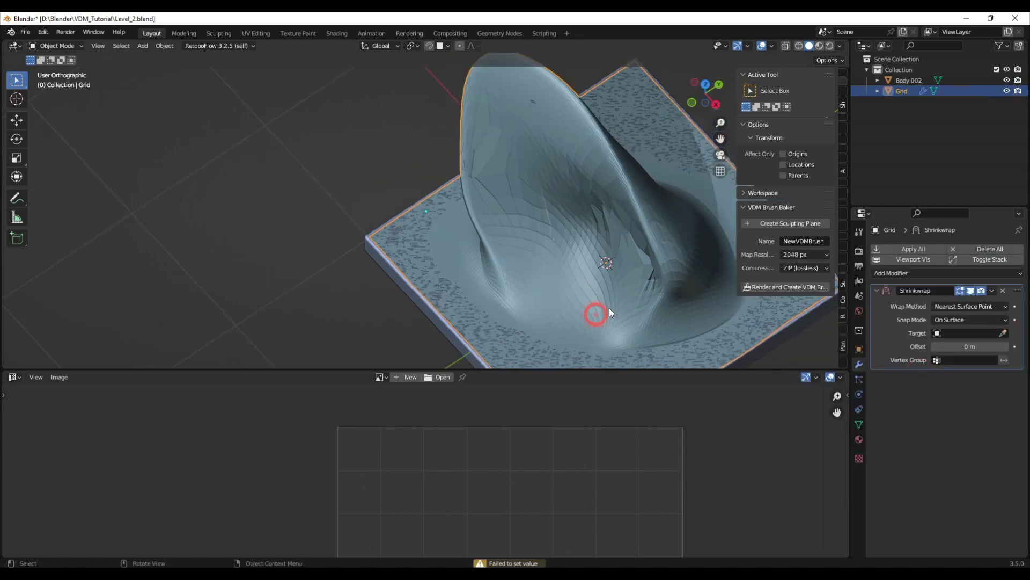
scroll(609, 308, down, 2)
click(1003, 331)
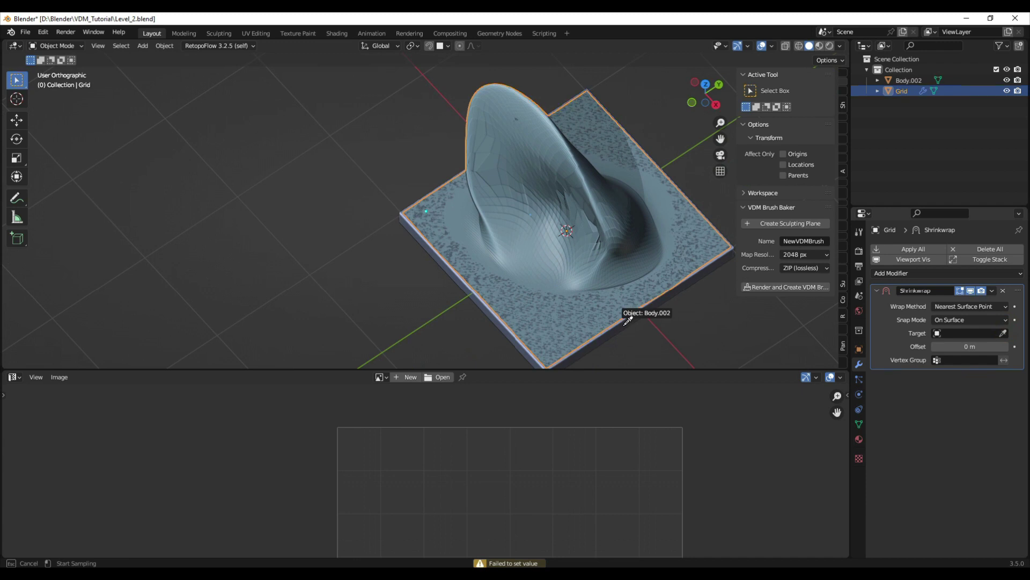
click(626, 321)
Set the Shrinkwrap snap mode to Above Surface with a small offset and apply the modifier
click(969, 319)
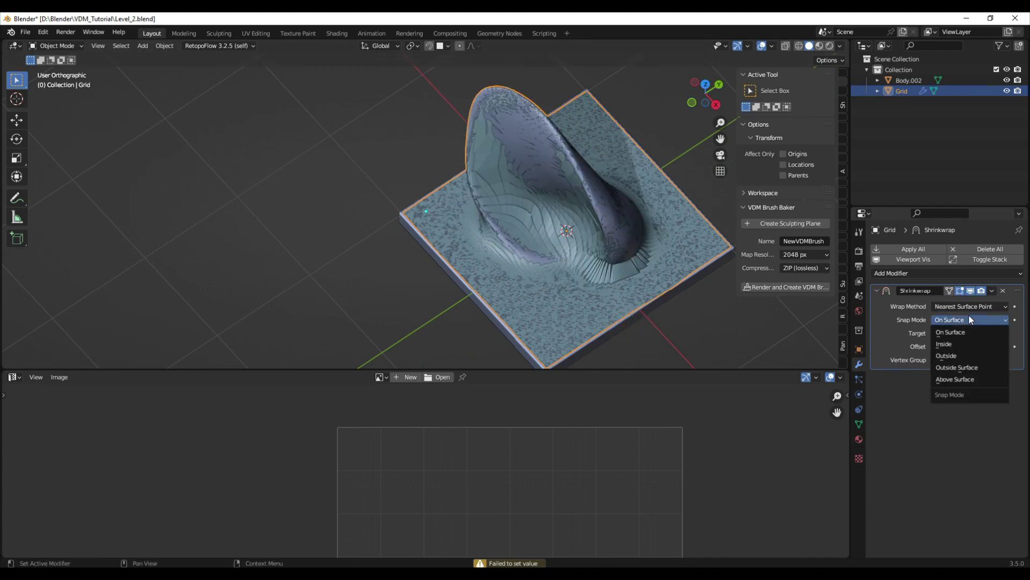
click(956, 379)
click(1007, 347)
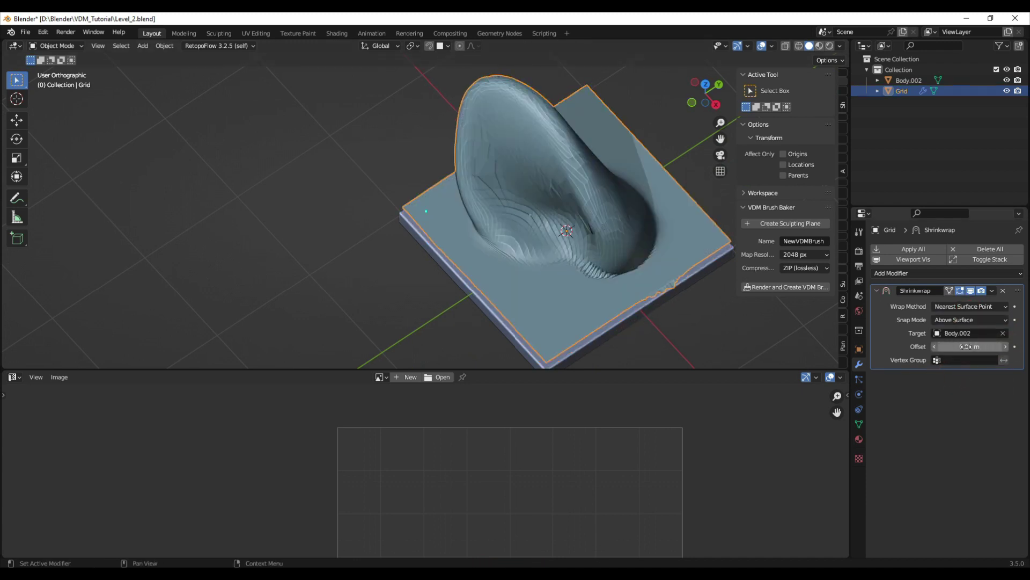
key(Return)
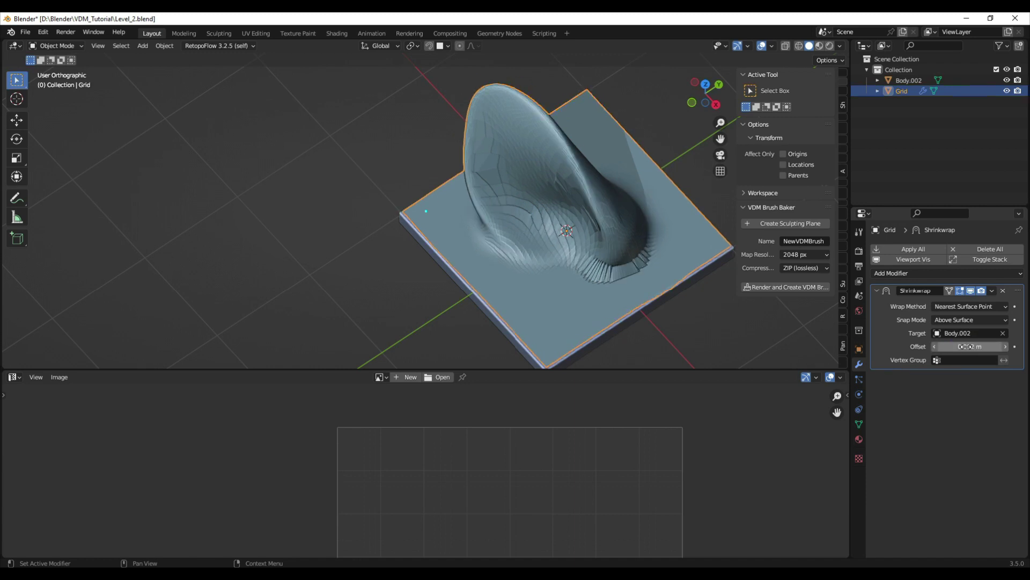
mouse_move(631, 259)
middle_down()
mouse_move(679, 220)
mouse_move(615, 263)
middle_up()
click(992, 290)
click(984, 297)
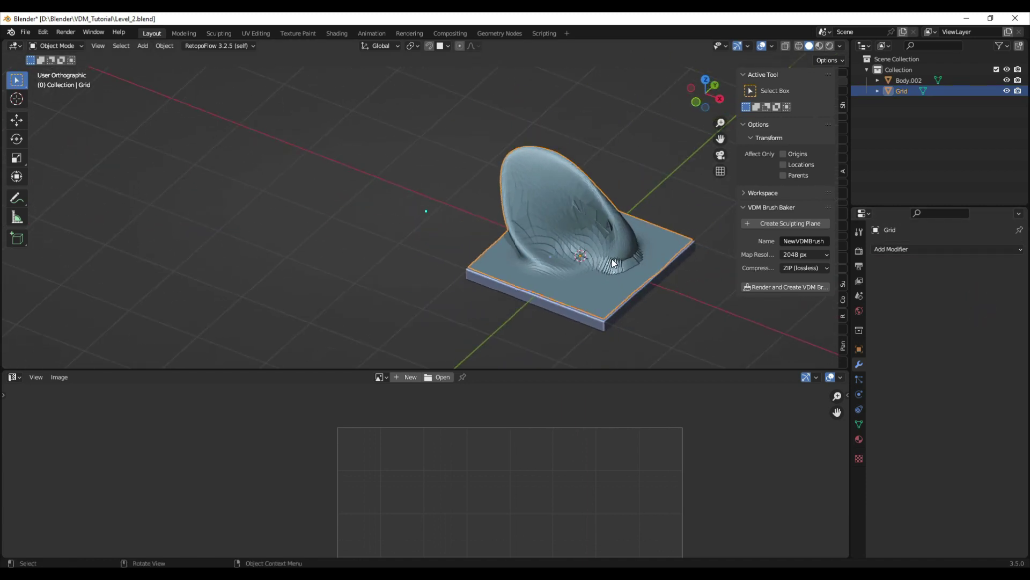
Hide the original ear mesh Body.002 so only the Grid is displayed
scroll(612, 259, down, 1)
key(alt+a)
click(600, 314)
key(h)
Shade the Grid smooth
scroll(611, 251, up, 4)
click(607, 249)
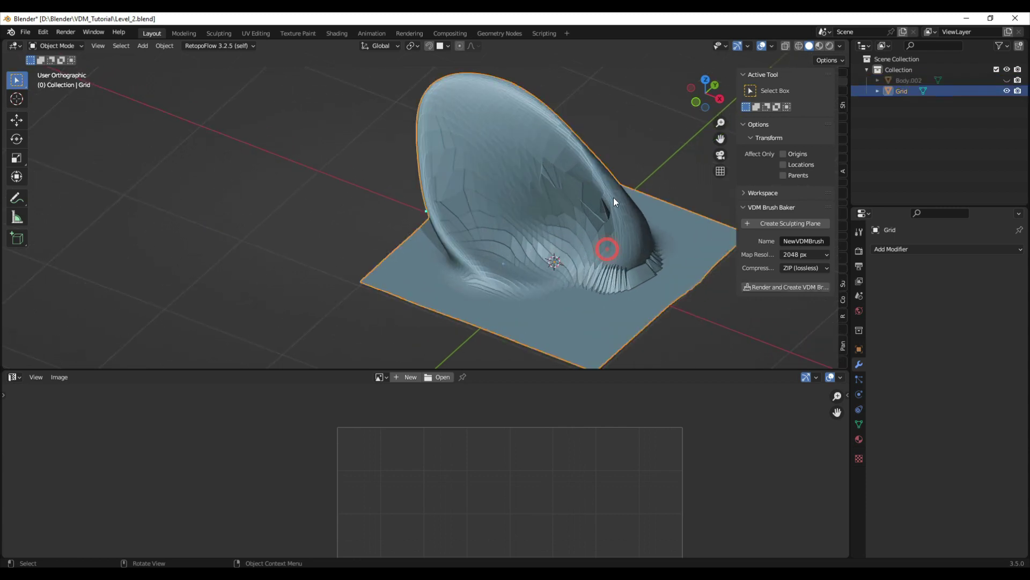
key(z)
click(589, 208)
middle_drag(624, 201, 653, 191)
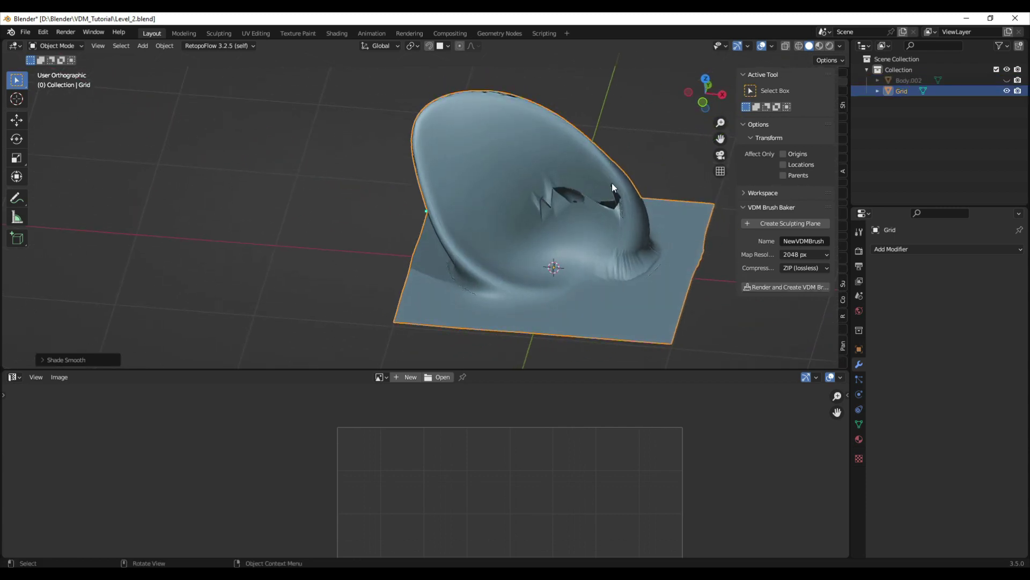
Try to smooth the torn folds on the ear's inner wall in Sculpt Mode, undo it and return to Object Mode
key(ctrl+Tab)
shift+drag(565, 202, 606, 210)
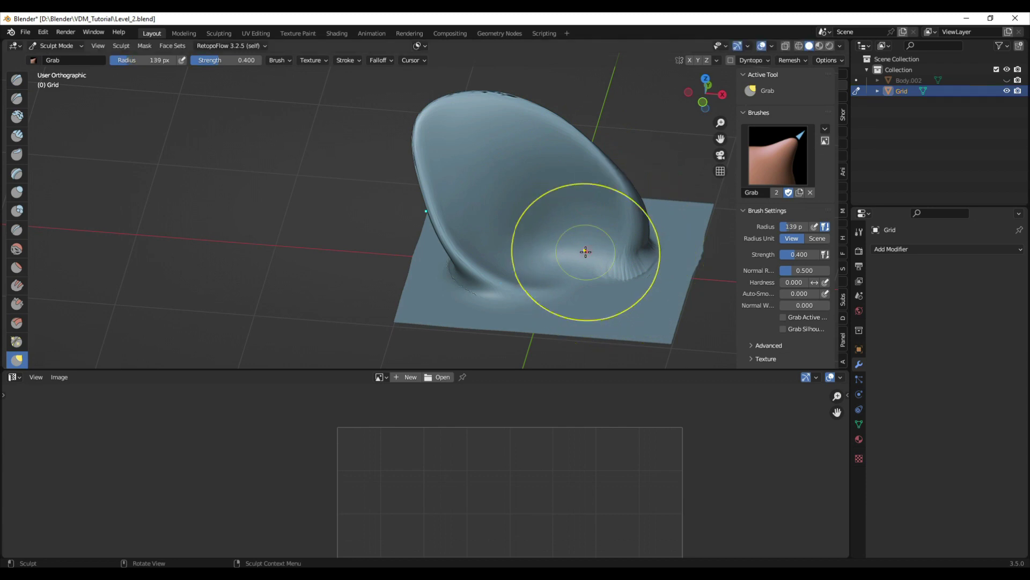
middle_drag(586, 252, 629, 250)
key(ctrl+z)
key(ctrl+Tab)
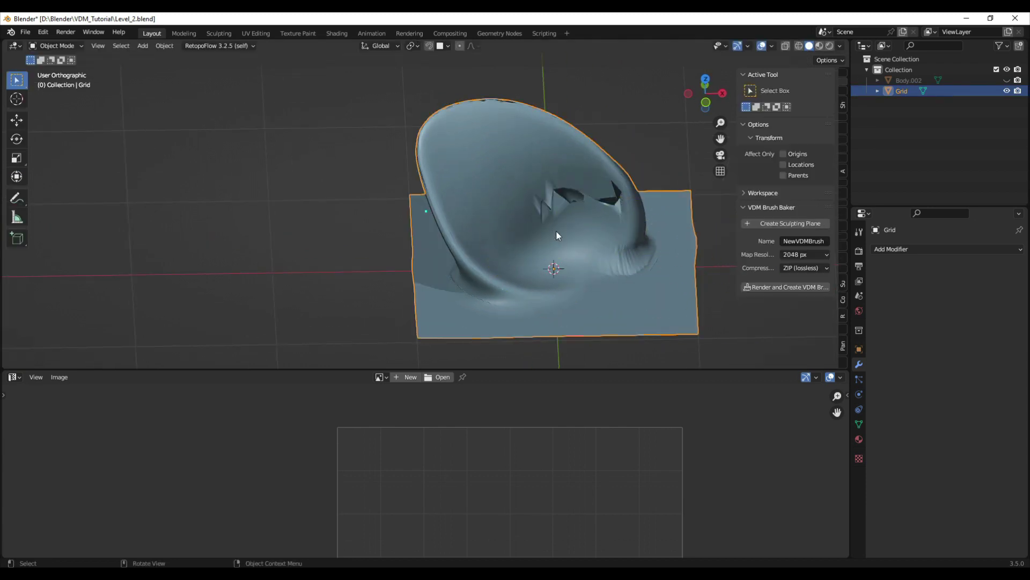
Add a Multiresolution modifier to the Grid and subdivide it once
click(915, 251)
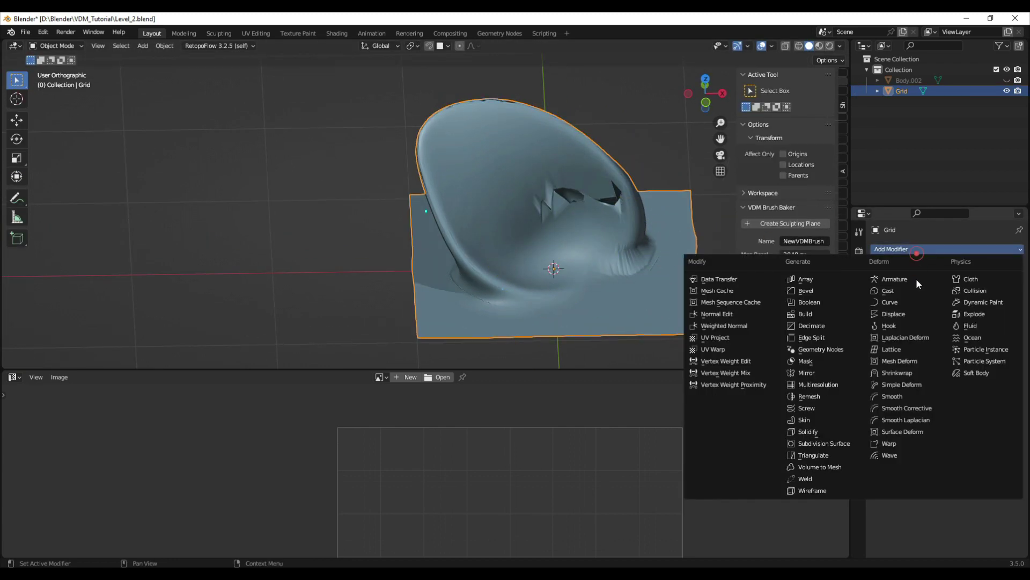
click(839, 386)
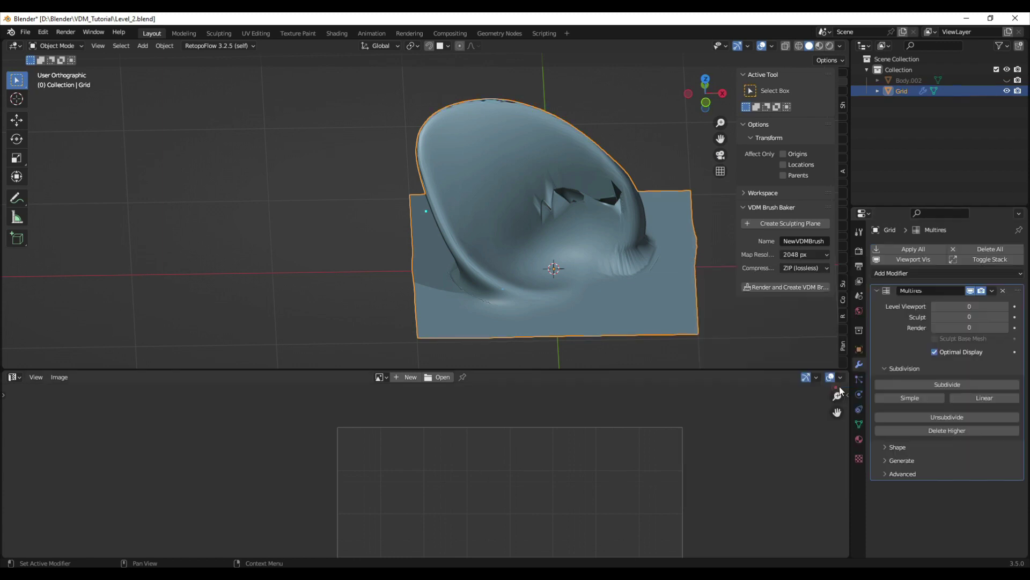
click(954, 384)
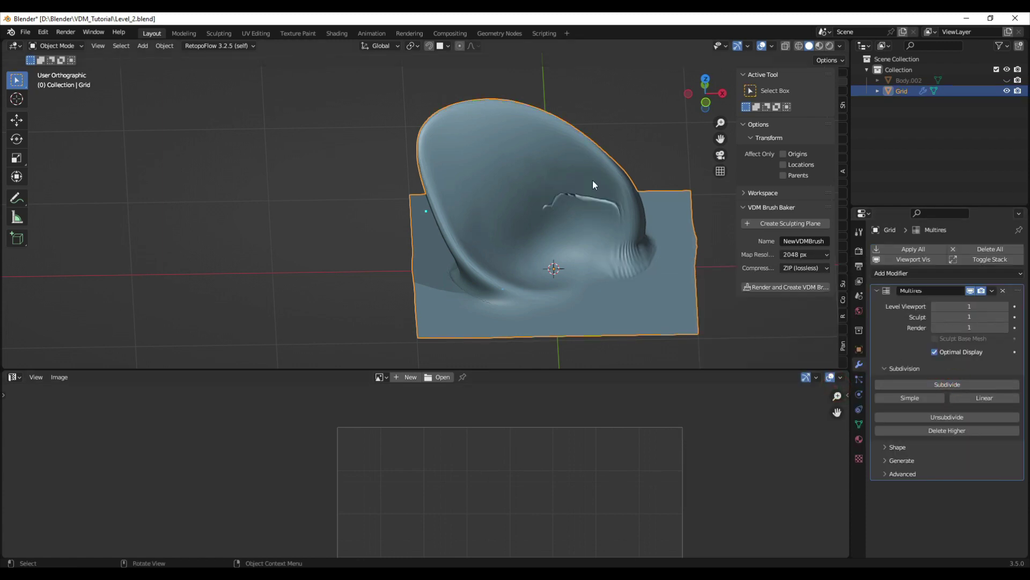
Smooth the torn folds inside the ear's hollow and the ridges around its base in Sculpt Mode
key(ctrl+Tab)
scroll(592, 179, up, 1)
drag(580, 207, 632, 256)
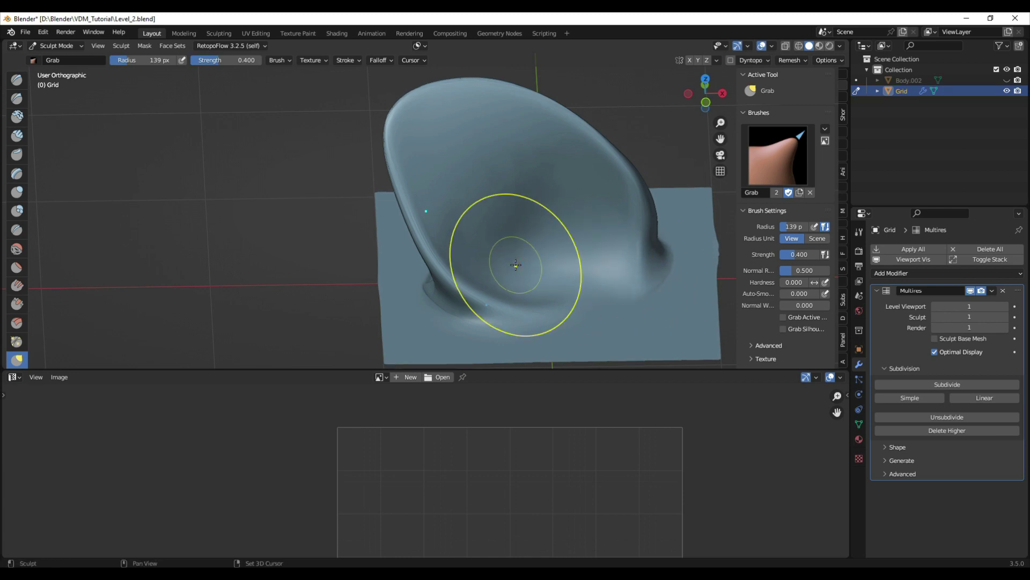
mouse_move(515, 264)
middle_down()
mouse_move(556, 223)
mouse_move(586, 290)
middle_up()
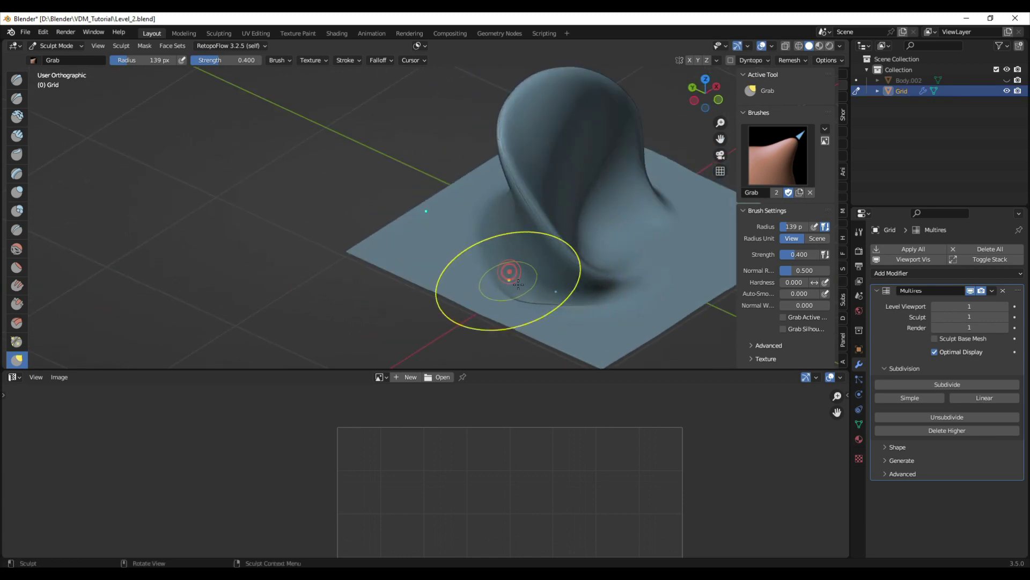
middle_drag(518, 283, 476, 265)
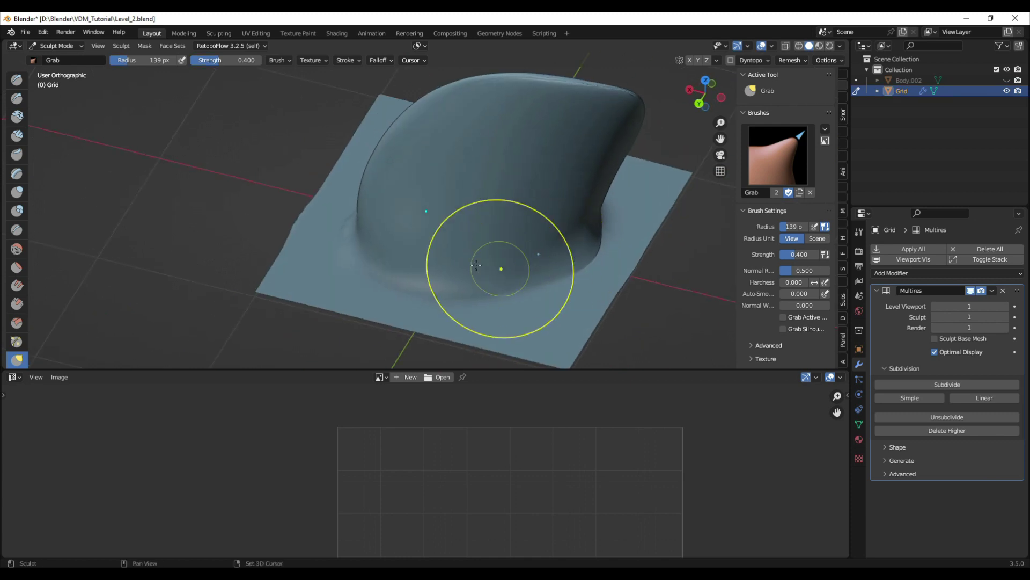
middle_drag(345, 252, 507, 272)
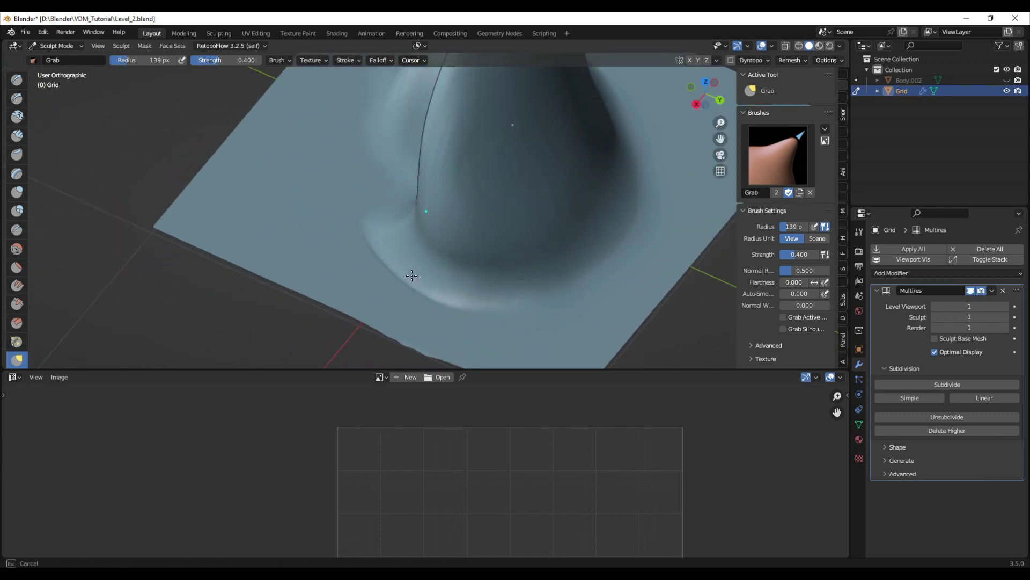
middle_drag(411, 277, 463, 269)
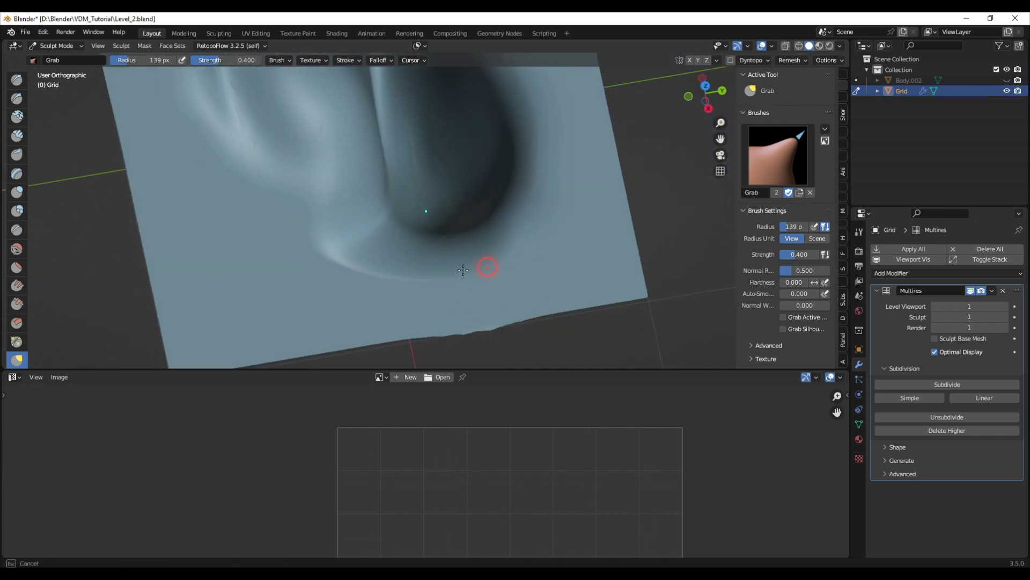
middle_drag(302, 224, 491, 288)
middle_drag(423, 265, 478, 227)
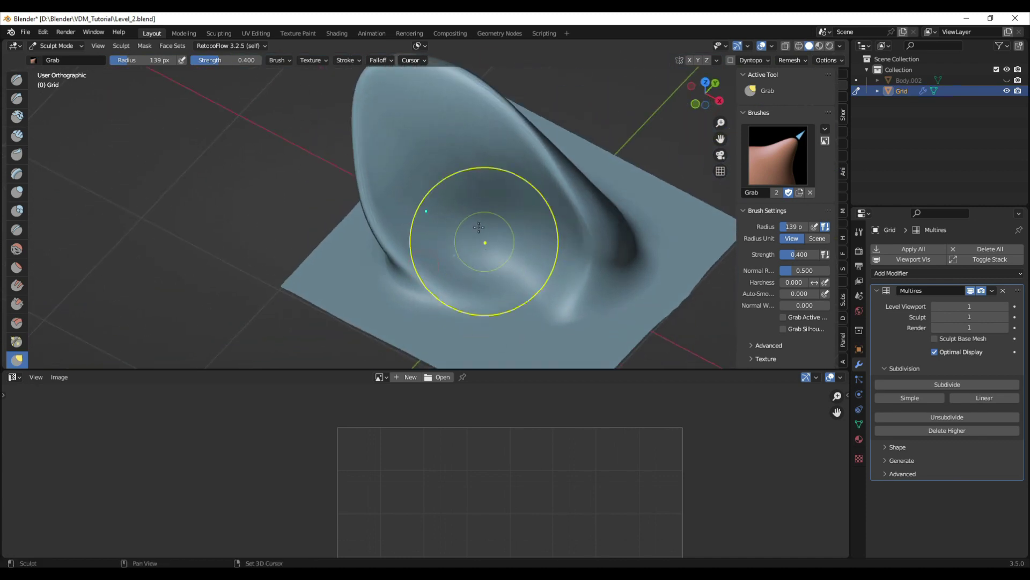
middle_drag(628, 219, 568, 233)
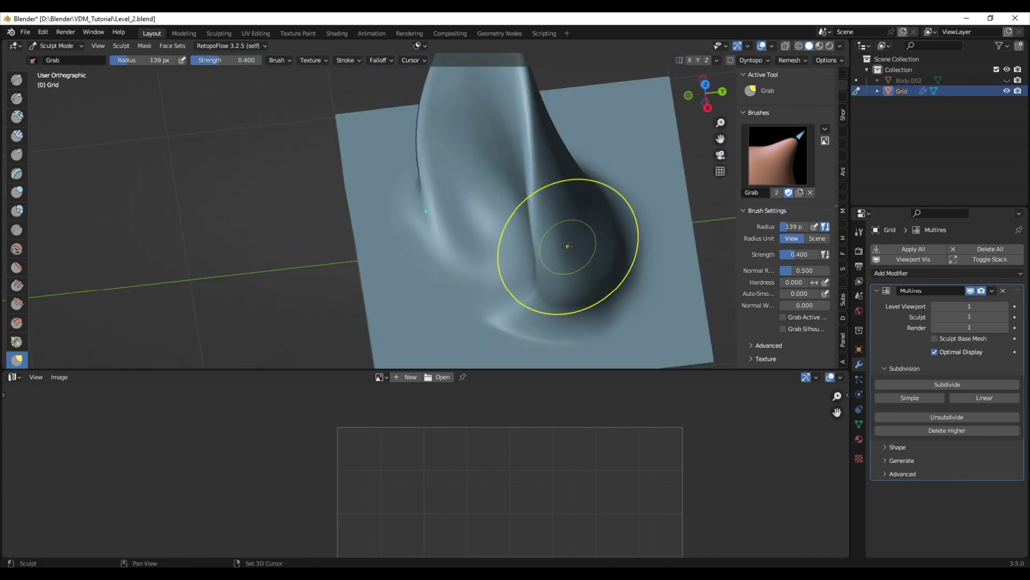
Subdivide the Multires modifier to level 2 and smooth the ear's inner wall, rim and outer base
drag(554, 264, 556, 269)
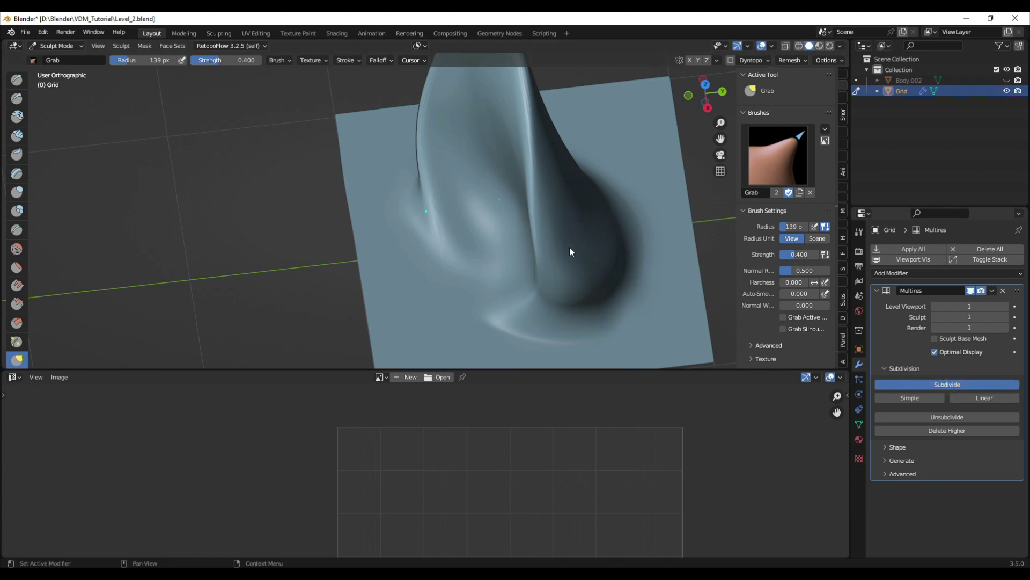
mouse_move(564, 242)
middle_down()
mouse_move(523, 233)
mouse_move(540, 249)
middle_up()
scroll(537, 258, up, 4)
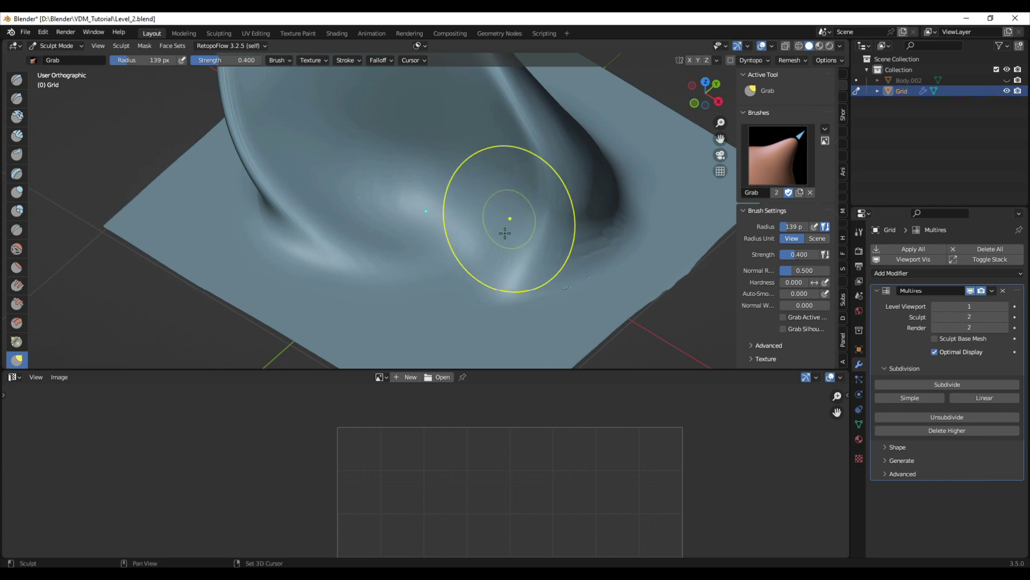
shift+drag(505, 234, 595, 238)
mouse_move(578, 279)
shift+mouse_down()
mouse_move(560, 306)
mouse_move(568, 267)
shift+mouse_up()
mouse_move(543, 224)
middle_down()
mouse_move(537, 210)
mouse_move(507, 230)
middle_up()
shift+drag(509, 232, 490, 152)
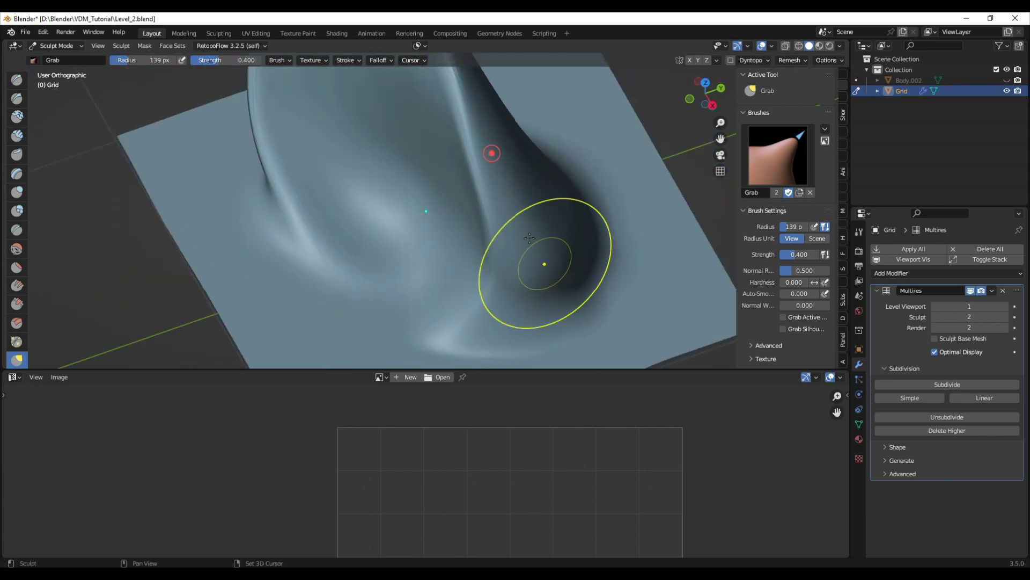
shift+drag(543, 262, 502, 159)
Lower the Multires sculpt level to 1, set the brush radius to 116 px and smooth the ear's outer rim
scroll(483, 219, down, 4)
middle_drag(484, 218, 472, 209)
scroll(361, 193, up, 5)
key(ctrl+1)
key(f)
click(456, 268)
middle_drag(456, 268, 558, 225)
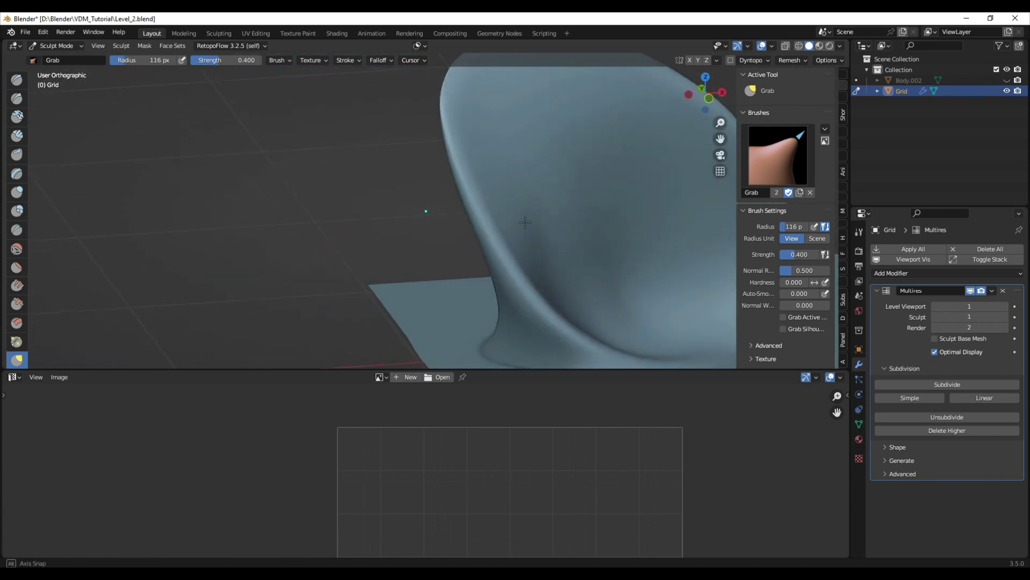
shift+drag(470, 173, 474, 177)
scroll(567, 207, down, 4)
Select the Grid in Object Mode, name the VDM brush Ear and render it as a new VDM brush
key(ctrl+Tab)
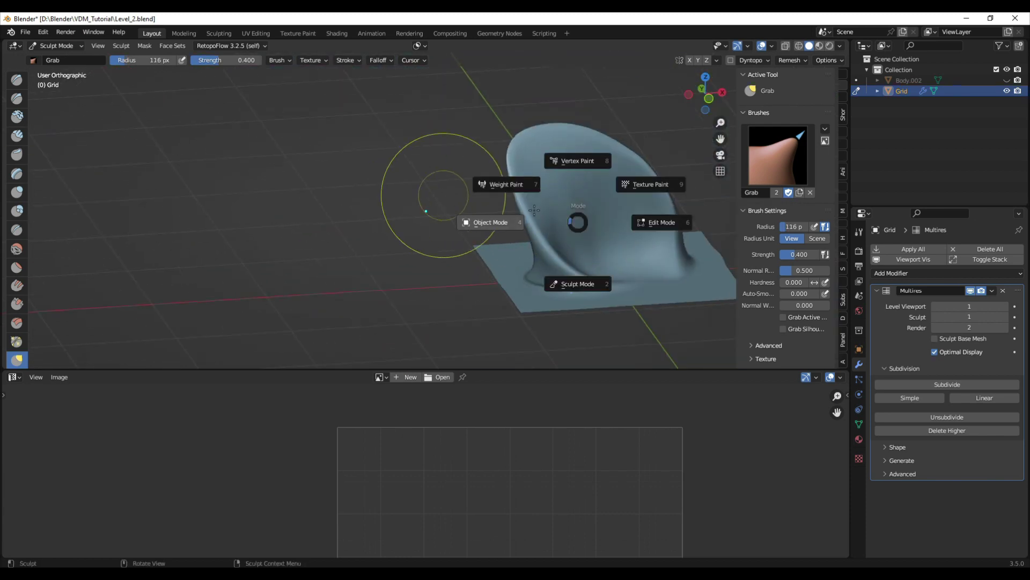
click(443, 194)
middle_drag(578, 236, 448, 281)
key(alt+a)
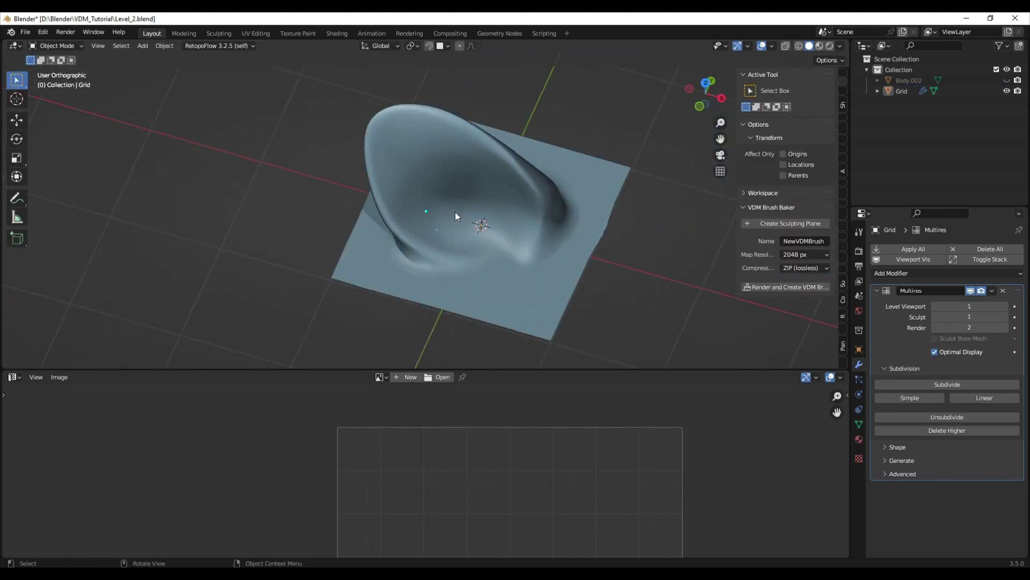
scroll(510, 231, up, 3)
middle_drag(511, 230, 540, 217)
click(540, 218)
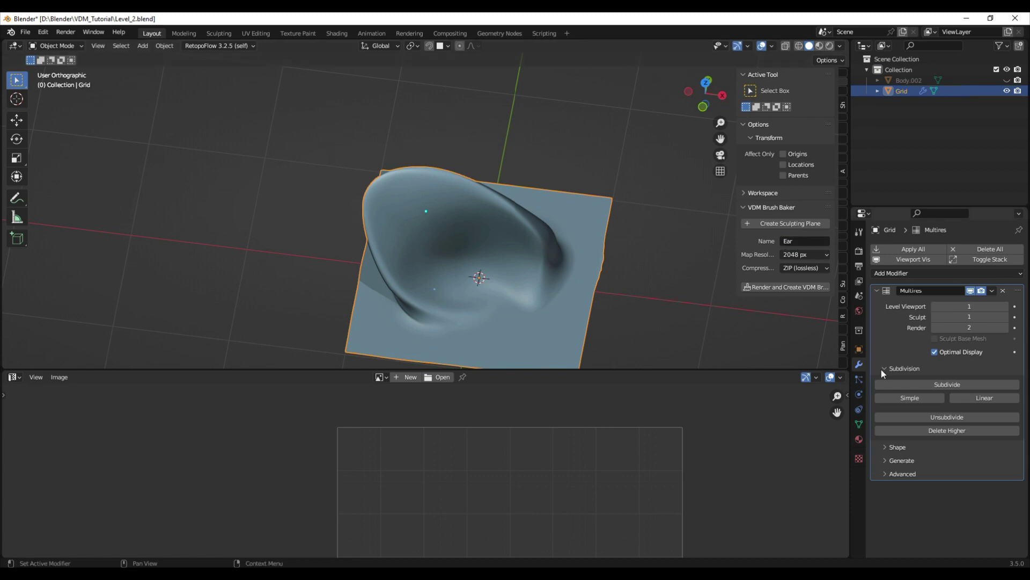
alt+middle_drag(512, 244, 542, 272)
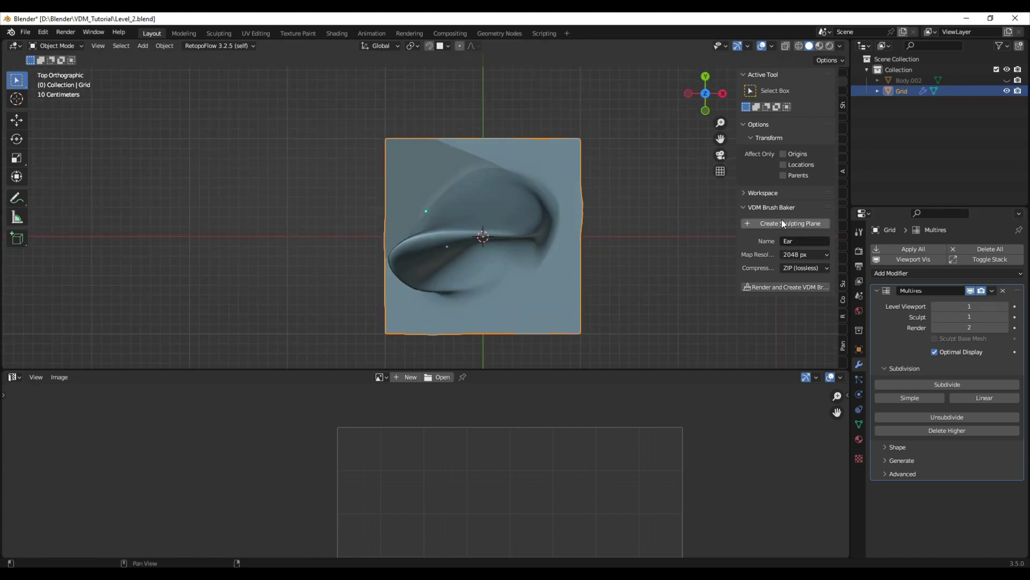
click(796, 290)
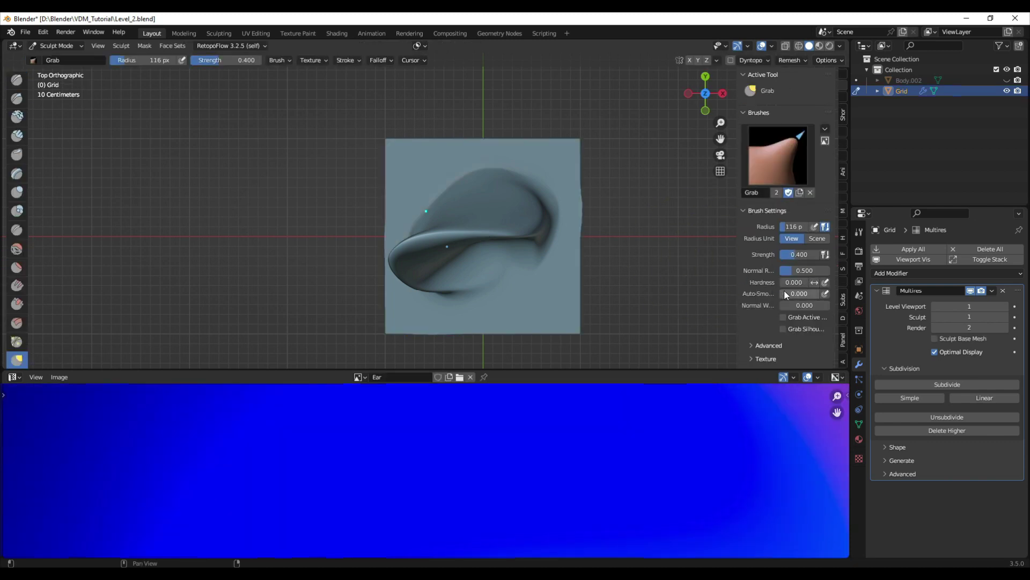
Bring the baked Ear map fully into view, return to Object Mode and hide the Grid
scroll(664, 465, down, 6)
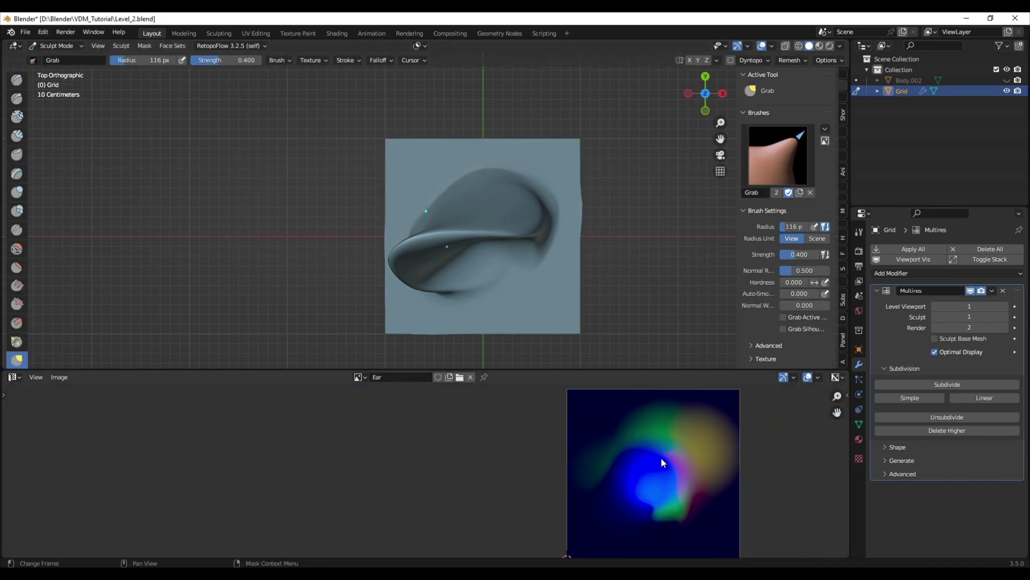
mouse_move(589, 232)
shift+middle_down()
mouse_move(544, 219)
mouse_move(562, 225)
shift+middle_up()
key(ctrl+Tab)
key(a)
click(498, 227)
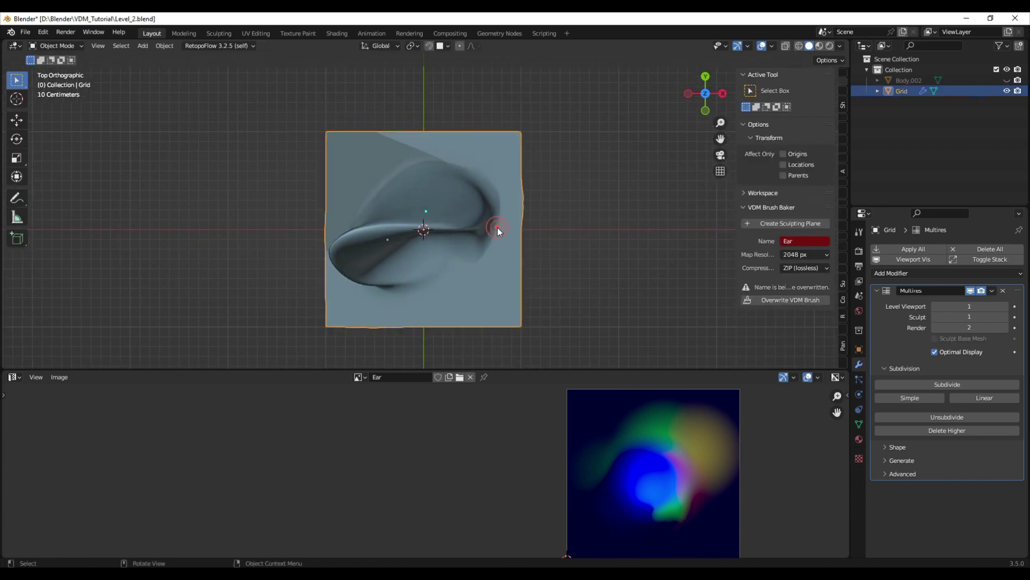
key(h)
Add a cube at the world origin and apply a level 5 Subdivision Surface modifier to it
key(shift+a)
mouse_move(442, 220)
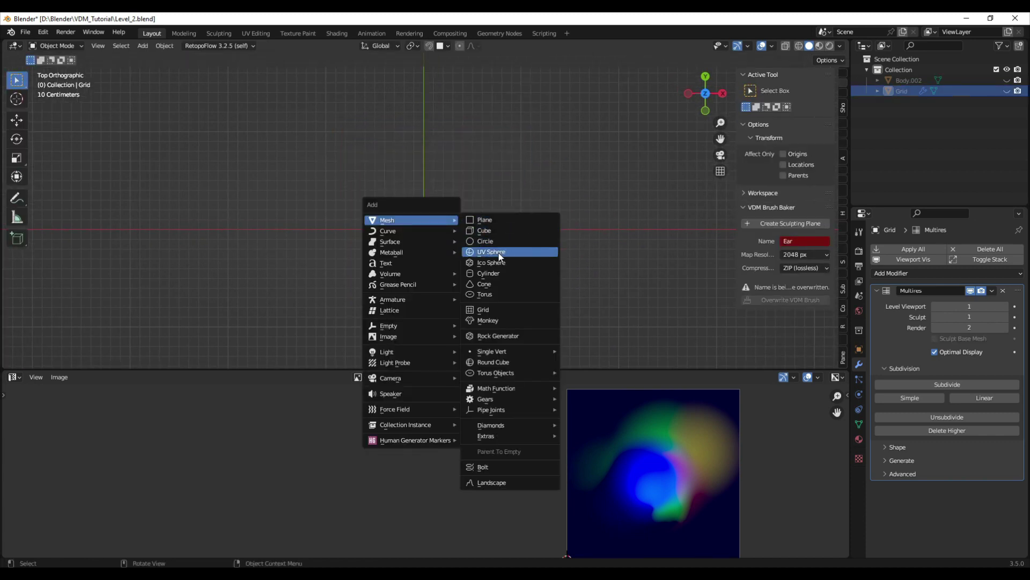
click(498, 231)
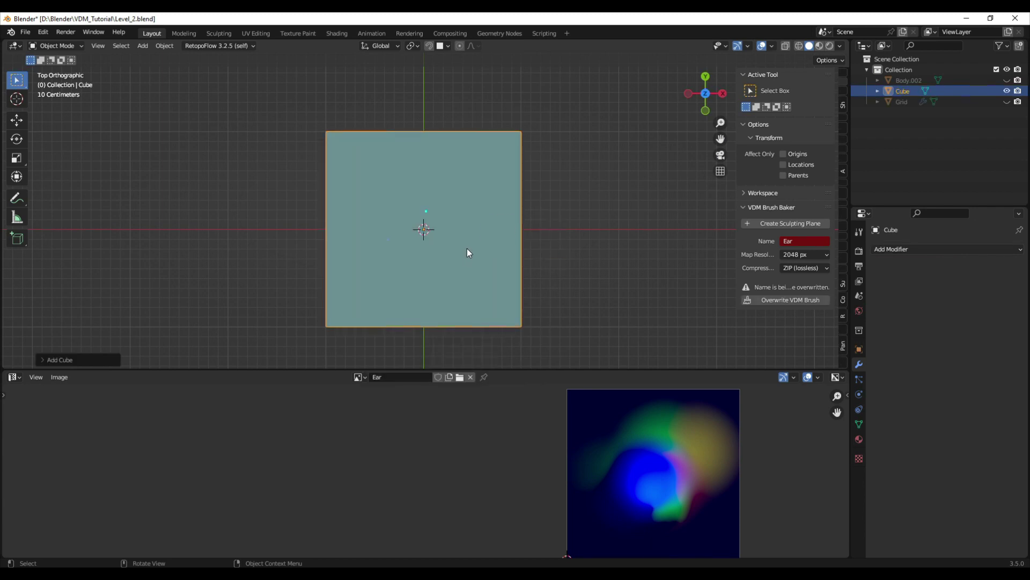
key(ctrl+5)
click(991, 291)
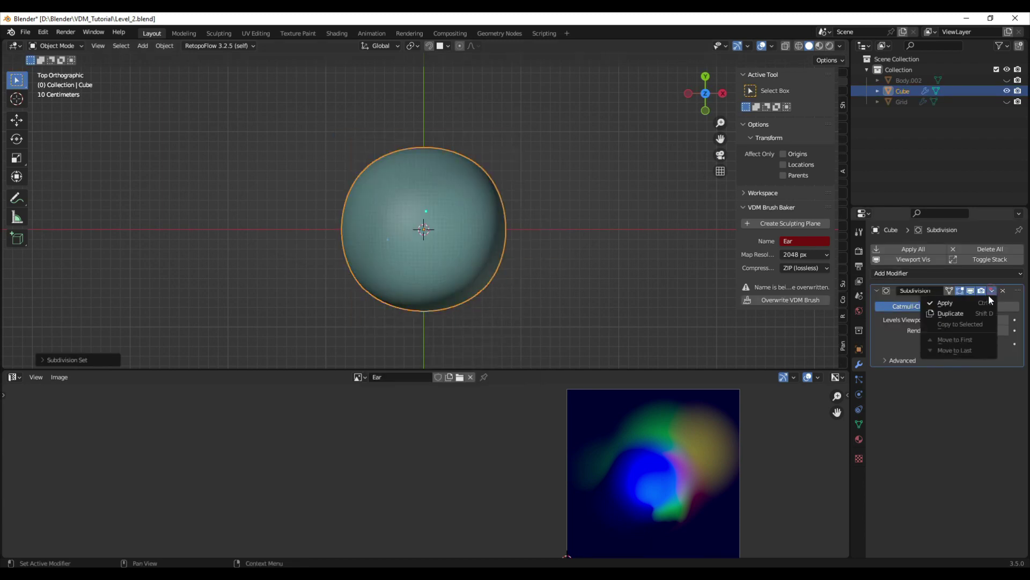
click(994, 301)
Add and apply two further level 2 Subdivision Surface modifiers on the cube
key(ctrl+2)
click(991, 291)
click(983, 303)
key(ctrl+2)
click(993, 291)
click(984, 302)
middle_drag(468, 215, 458, 177)
scroll(458, 177, up, 4)
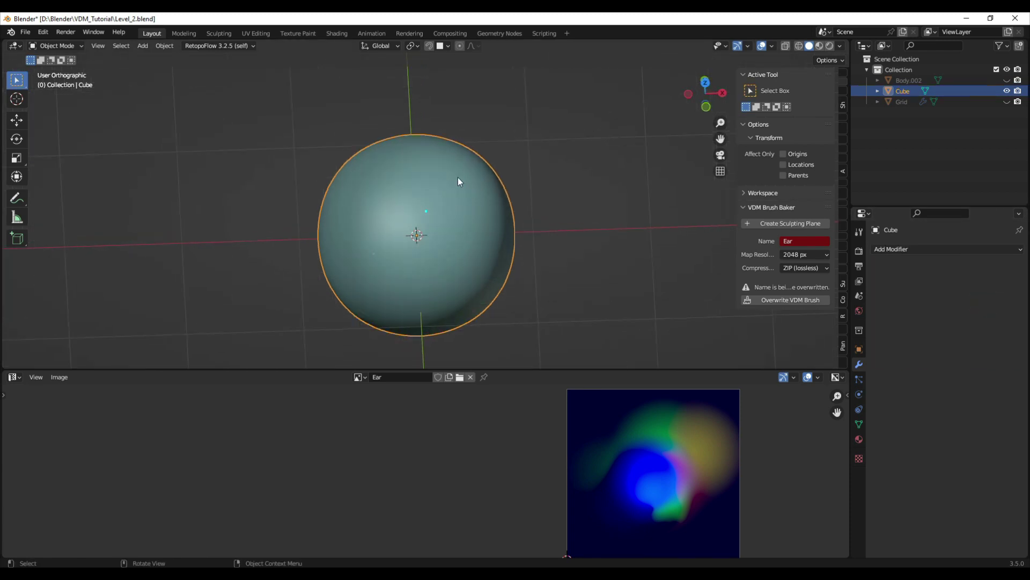
Switch the cube to Sculpt Mode and stamp one ear on its upper side using the Draw tool with the Ear brush
key(ctrl+Tab)
scroll(460, 242, down, 1)
mouse_move(460, 241)
middle_down()
mouse_move(400, 242)
mouse_move(403, 196)
middle_up()
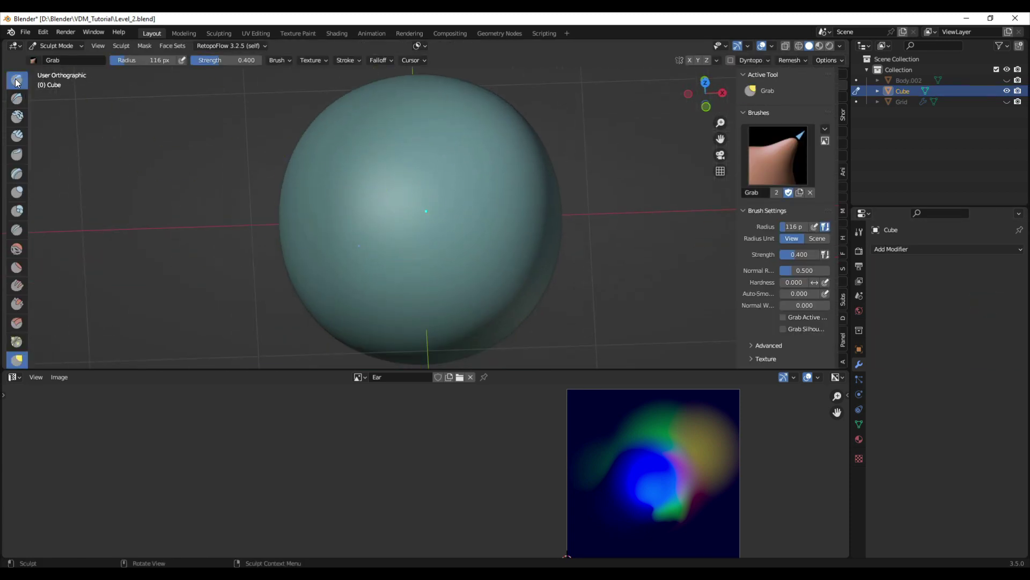
click(16, 81)
mouse_move(469, 225)
middle_down()
mouse_move(432, 219)
mouse_move(433, 192)
middle_up()
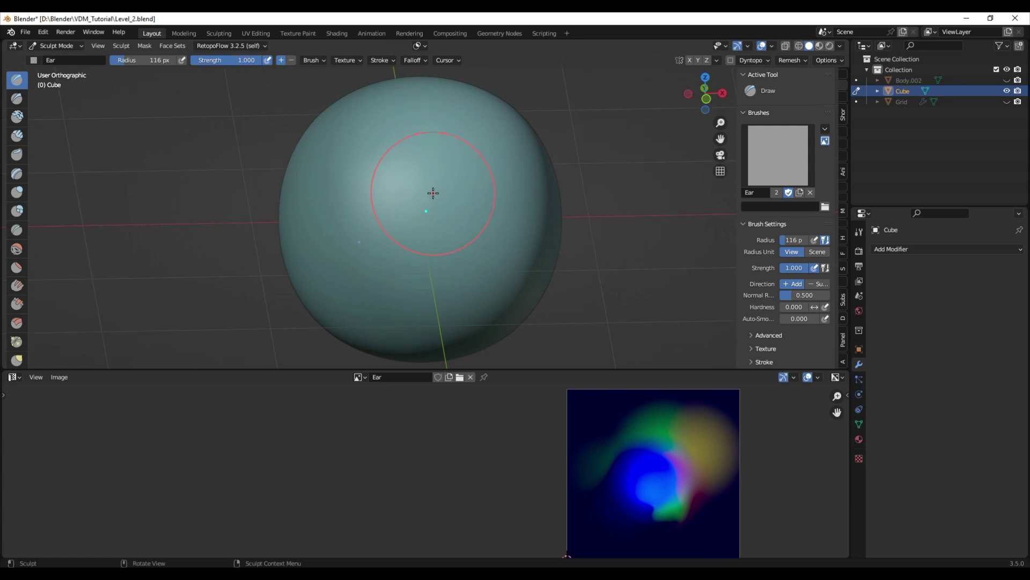
mouse_move(433, 192)
mouse_down()
mouse_move(497, 225)
mouse_move(448, 245)
mouse_move(436, 264)
mouse_up()
Smooth the jagged seam around the base of the first ear
scroll(435, 253, up, 3)
scroll(456, 250, down, 2)
middle_drag(479, 246, 438, 251)
shift+drag(450, 277, 523, 218)
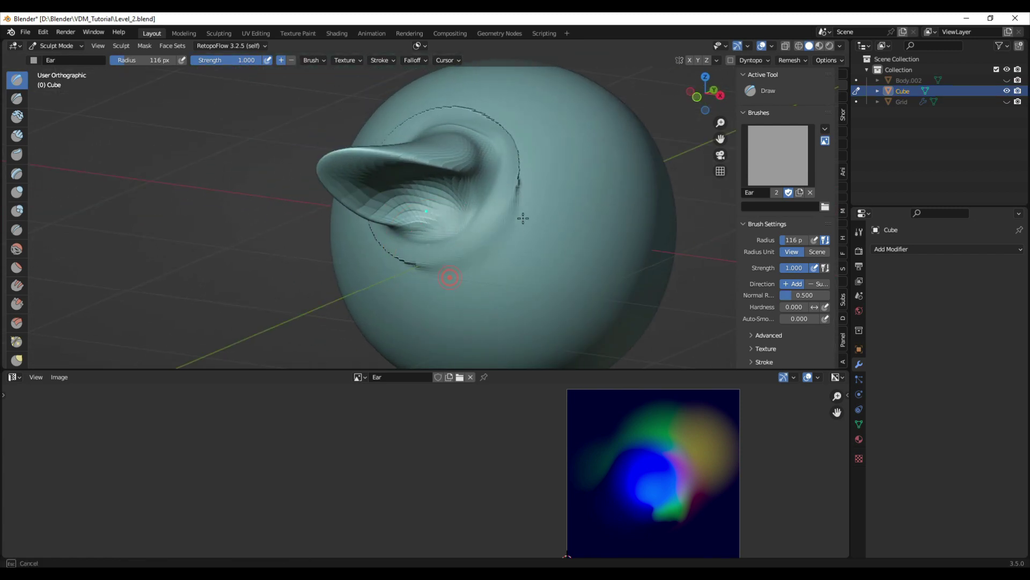
middle_drag(484, 86, 517, 138)
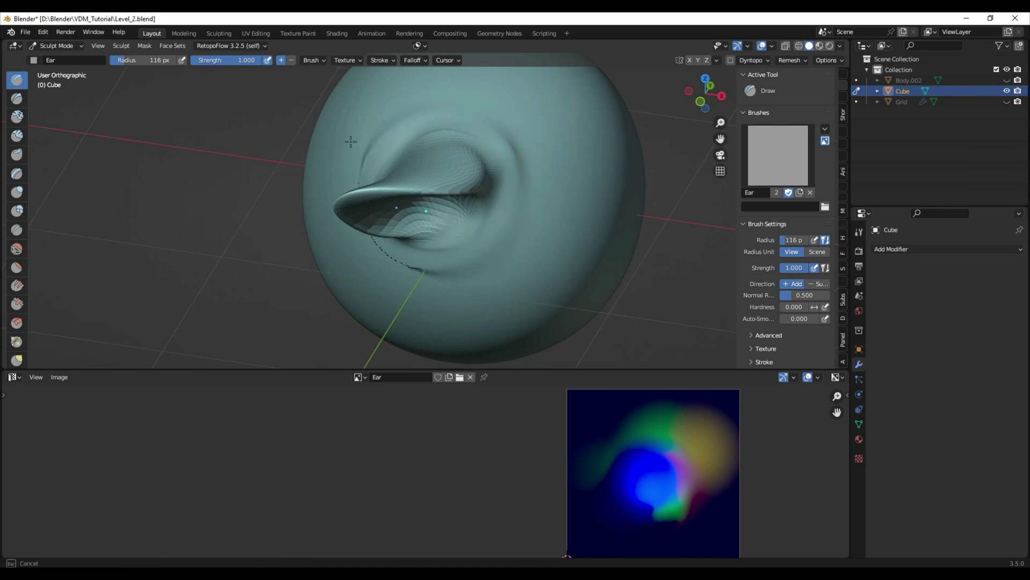
middle_drag(350, 141, 430, 252)
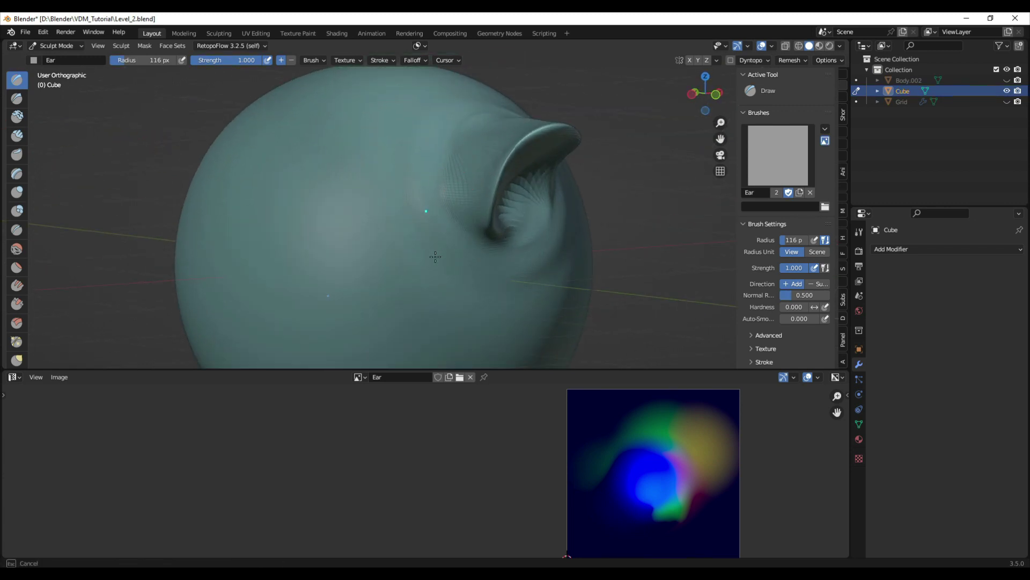
Stamp a second, upright ear on the opposite side of the rounded cube, undoing the first try
middle_drag(405, 187, 589, 187)
scroll(558, 195, down, 4)
scroll(563, 199, up, 1)
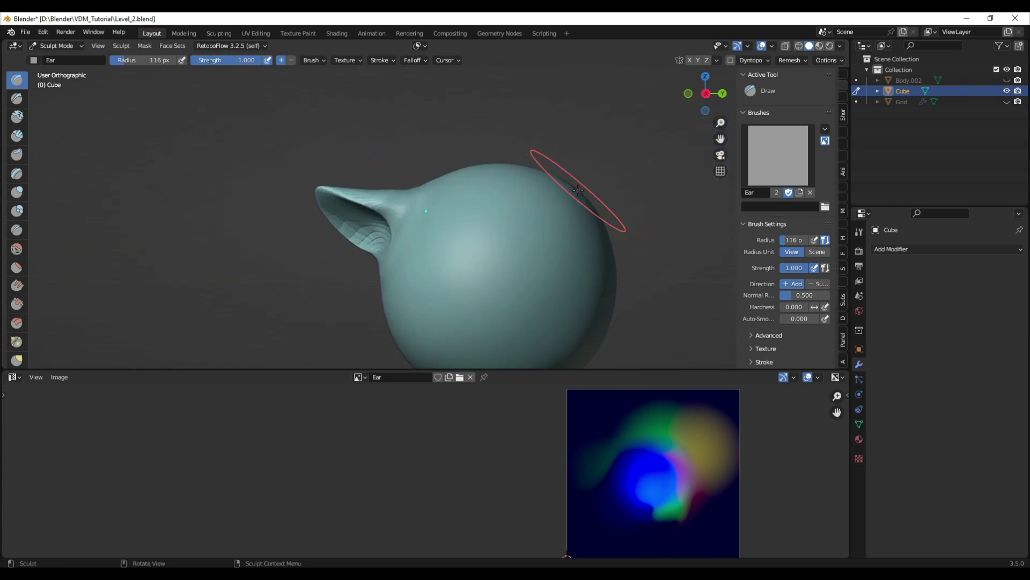
mouse_move(602, 208)
mouse_down()
mouse_move(636, 230)
mouse_move(622, 218)
mouse_up()
key(ctrl+z)
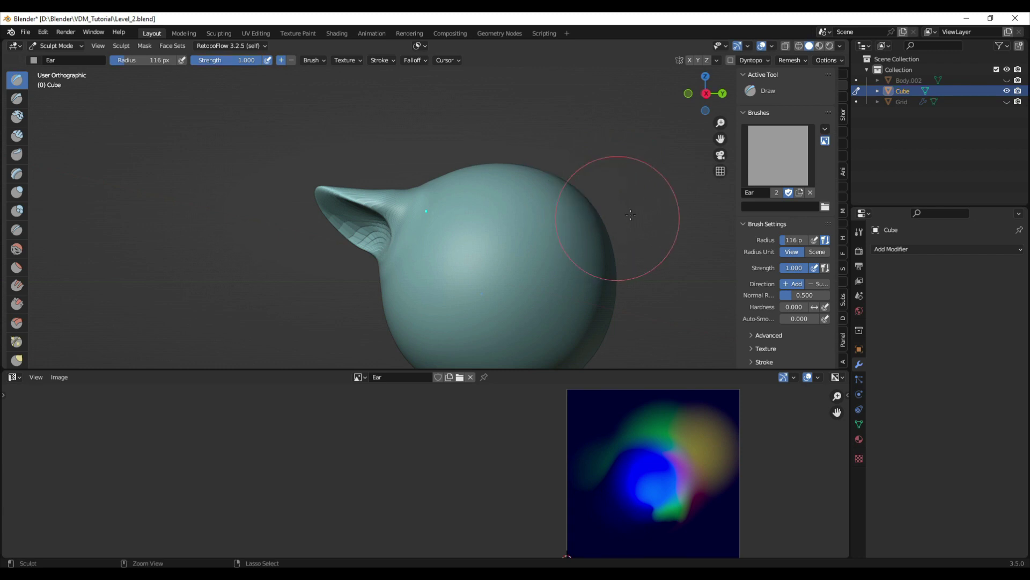
middle_drag(616, 219, 564, 224)
mouse_move(565, 224)
mouse_down()
mouse_move(518, 223)
mouse_move(548, 253)
mouse_up()
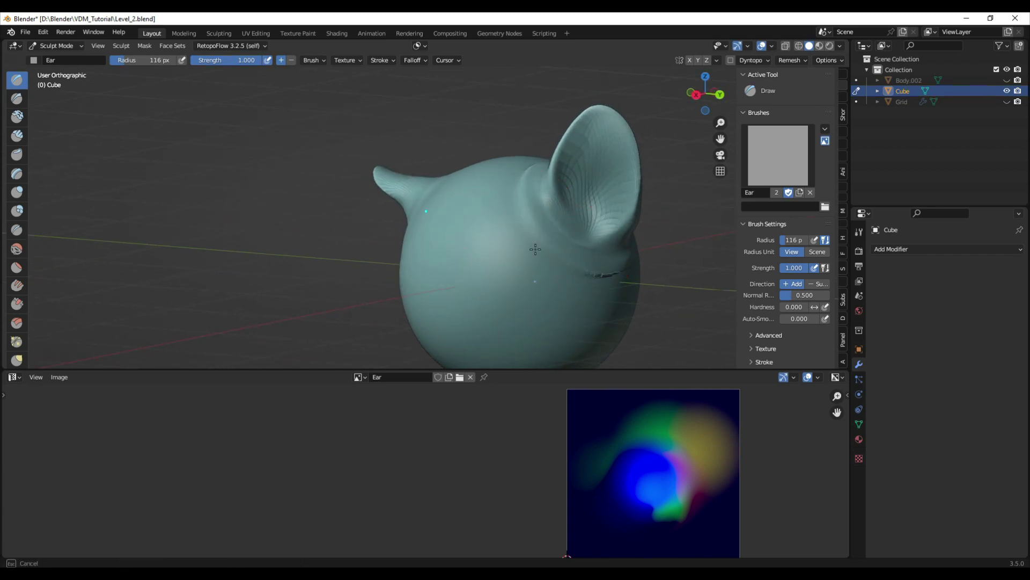
Smooth the seam around the second ear's base from the back and the front
middle_drag(593, 282, 565, 292)
middle_drag(692, 237, 656, 255)
scroll(657, 255, up, 1)
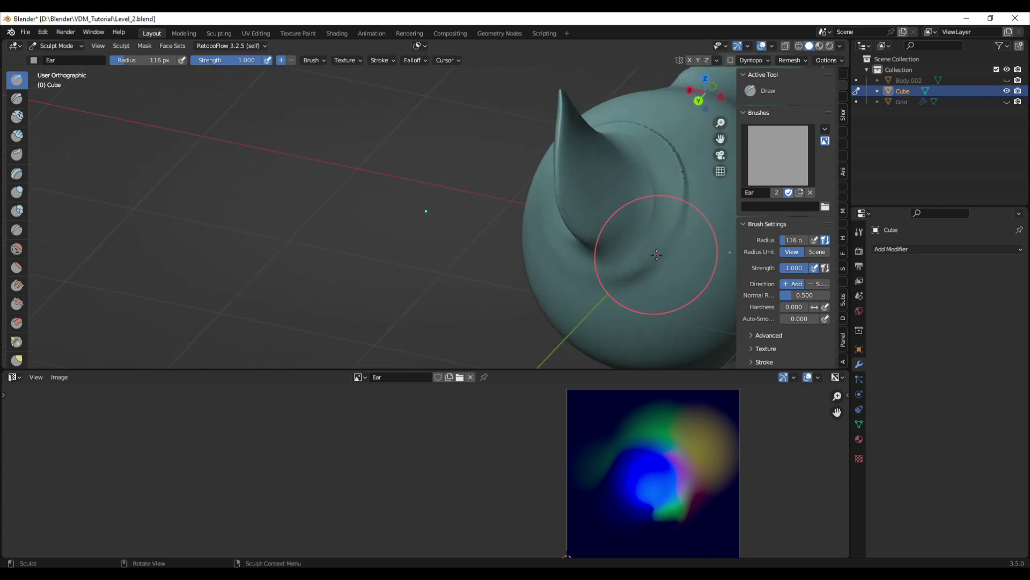
drag(671, 244, 671, 181)
mouse_move(502, 268)
middle_down()
mouse_move(596, 269)
mouse_move(655, 241)
mouse_move(582, 297)
middle_up()
scroll(644, 231, up, 4)
drag(540, 299, 519, 248)
shift+middle_drag(561, 293, 513, 129)
scroll(510, 152, down, 2)
drag(513, 215, 515, 175)
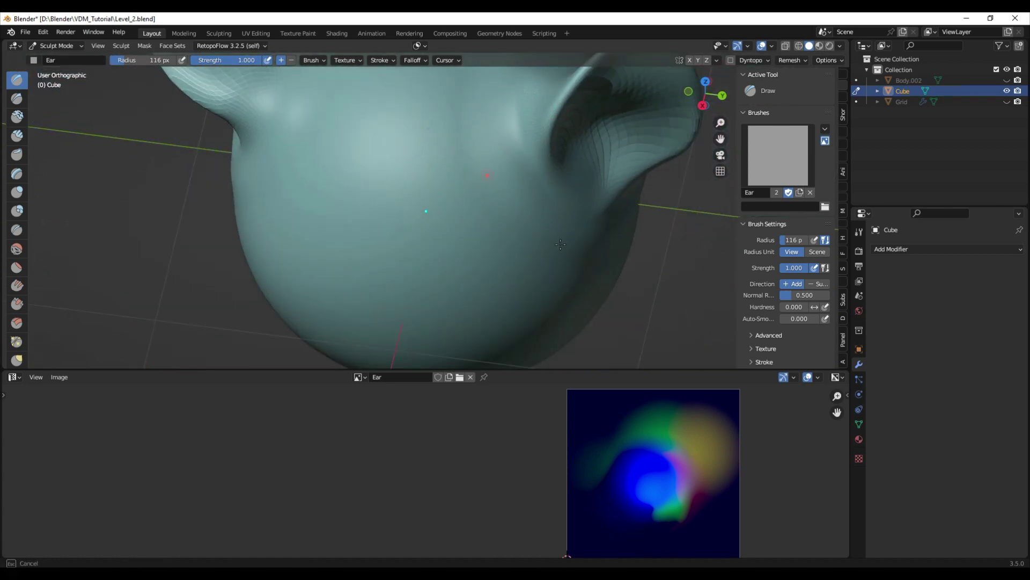
Return to Object Mode, apply Shade Smooth to the eared cube and deselect it
scroll(515, 177, down, 4)
mouse_move(505, 207)
middle_down()
mouse_move(524, 206)
mouse_move(512, 169)
middle_up()
scroll(518, 161, up, 4)
key(ctrl+Tab)
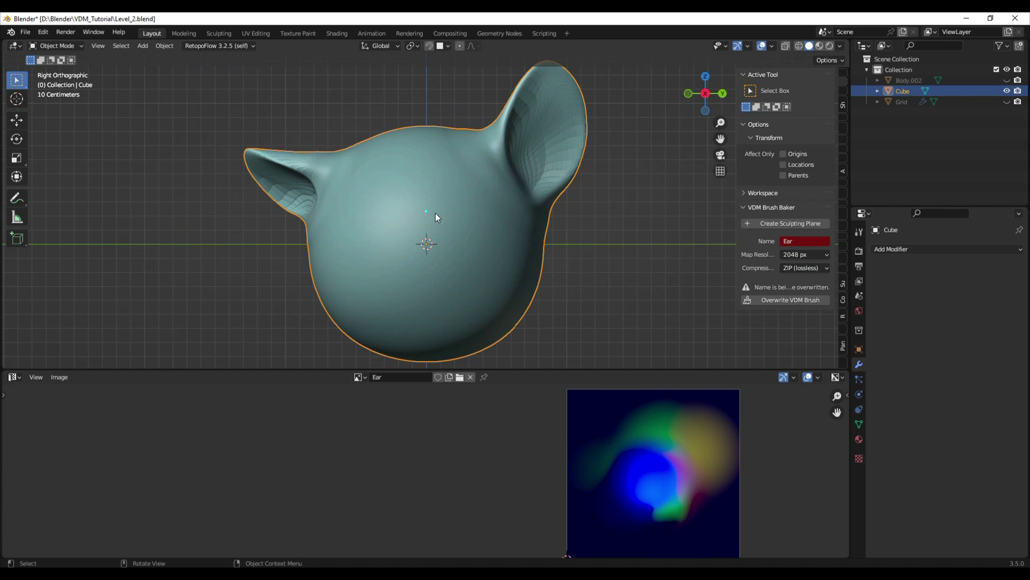
key(alt+a)
shift+middle_drag(561, 134, 513, 193)
click(515, 188)
key(z)
click(515, 186)
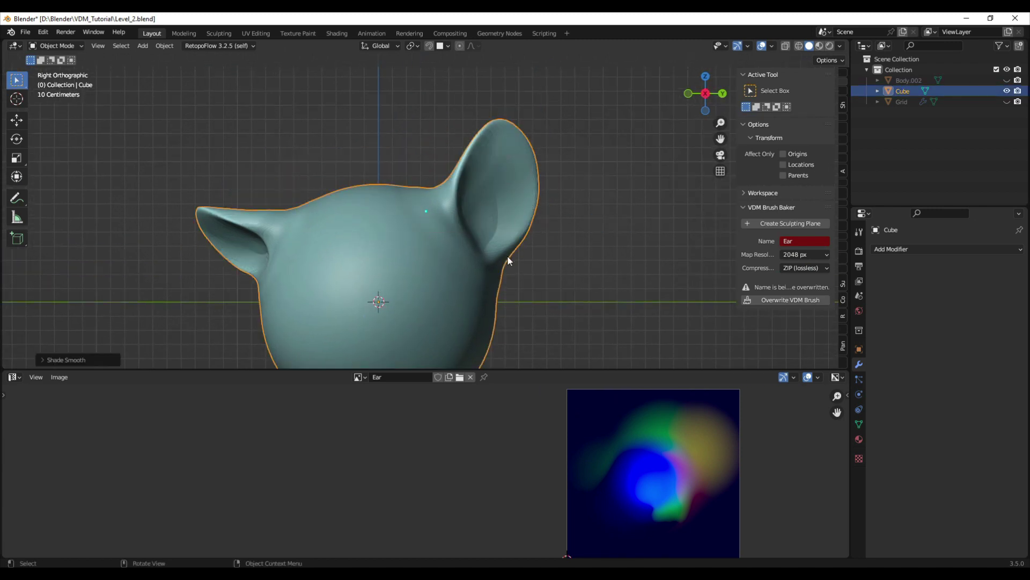
click(507, 257)
middle_drag(508, 256, 504, 195)
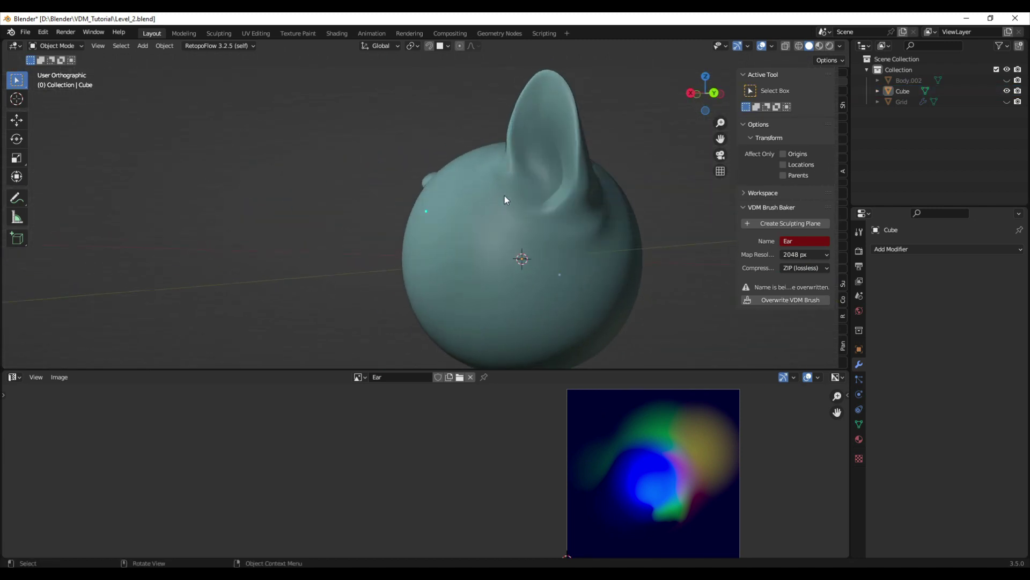